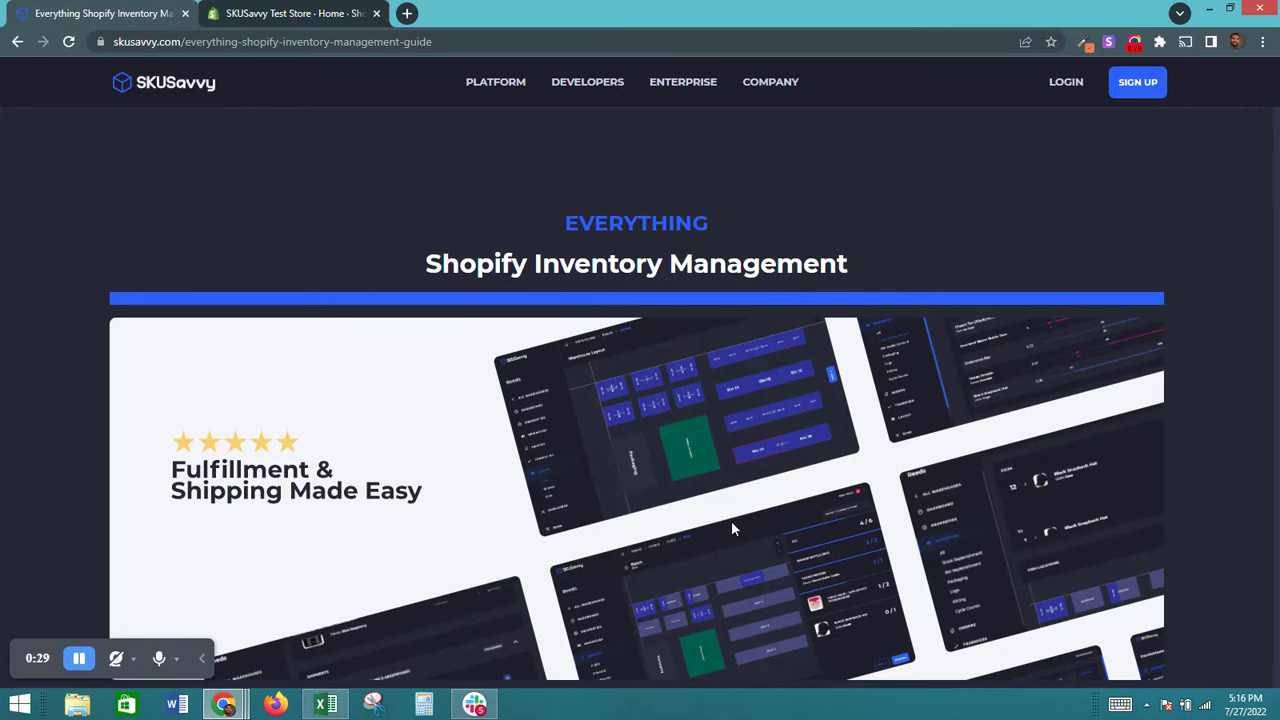
Examine the introduction and the section cards of the Shopify inventory management guide.
{"action": "scroll", "coordinate": [742, 506], "scroll_direction": "down", "scroll_amount": 4}
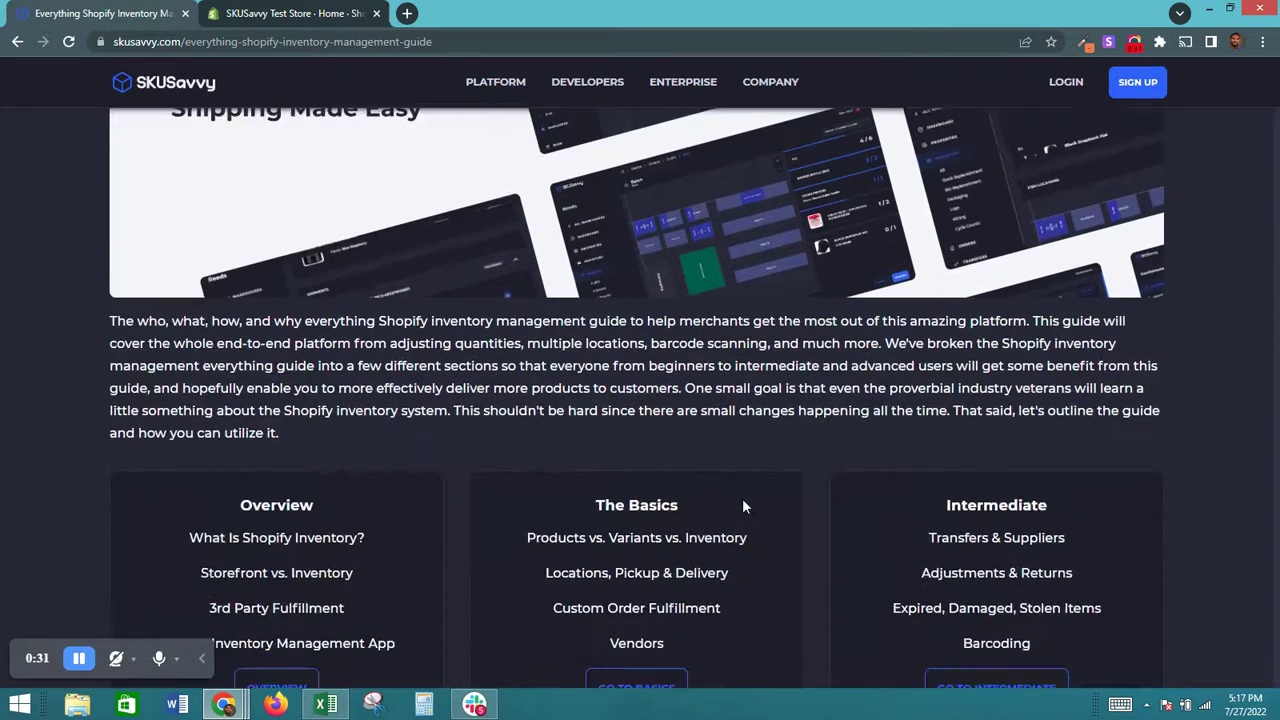
{"action": "scroll", "coordinate": [742, 506], "scroll_direction": "down", "scroll_amount": 3}
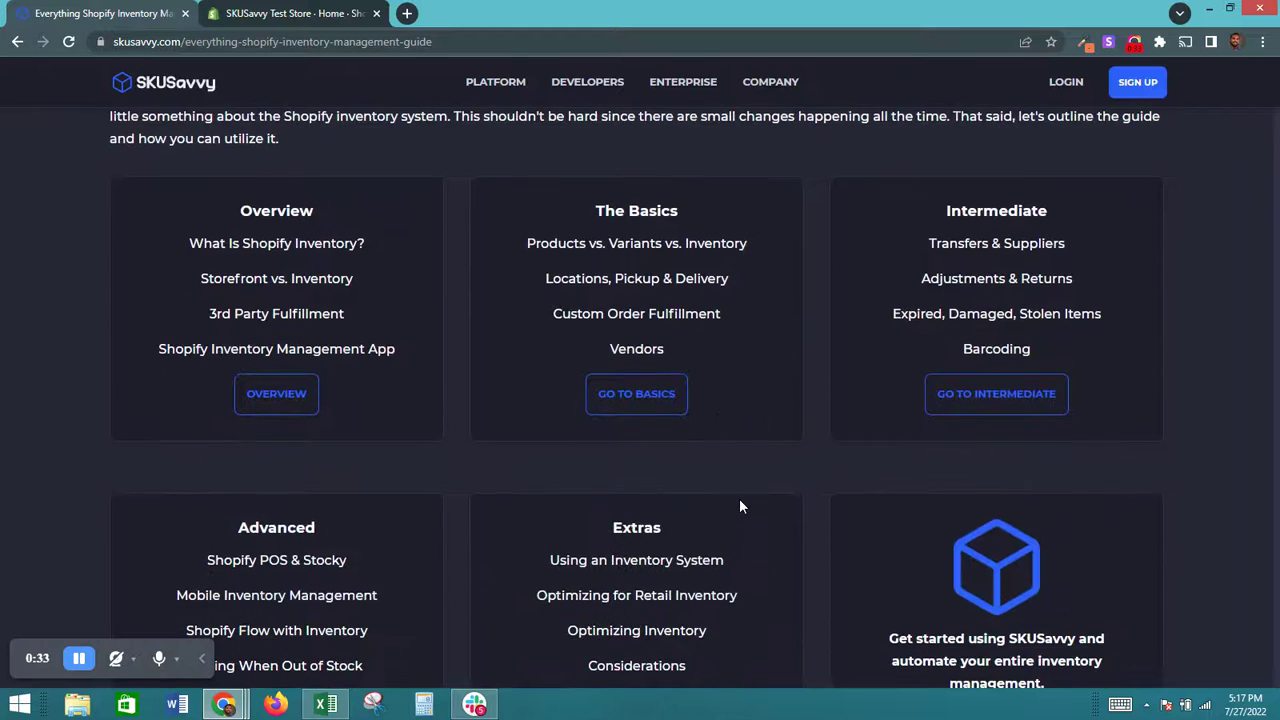
{"action": "scroll", "coordinate": [740, 506], "scroll_direction": "down", "scroll_amount": 1}
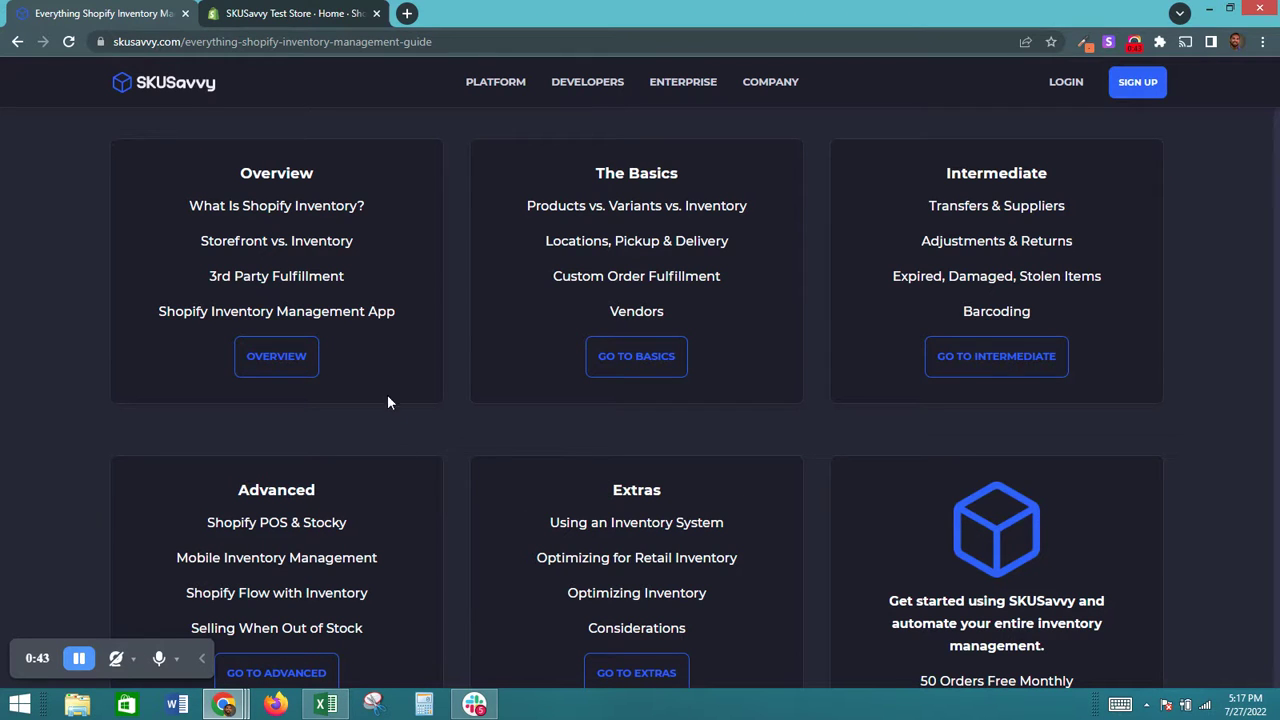
{"action": "scroll", "coordinate": [472, 317], "scroll_direction": "up", "scroll_amount": 8}
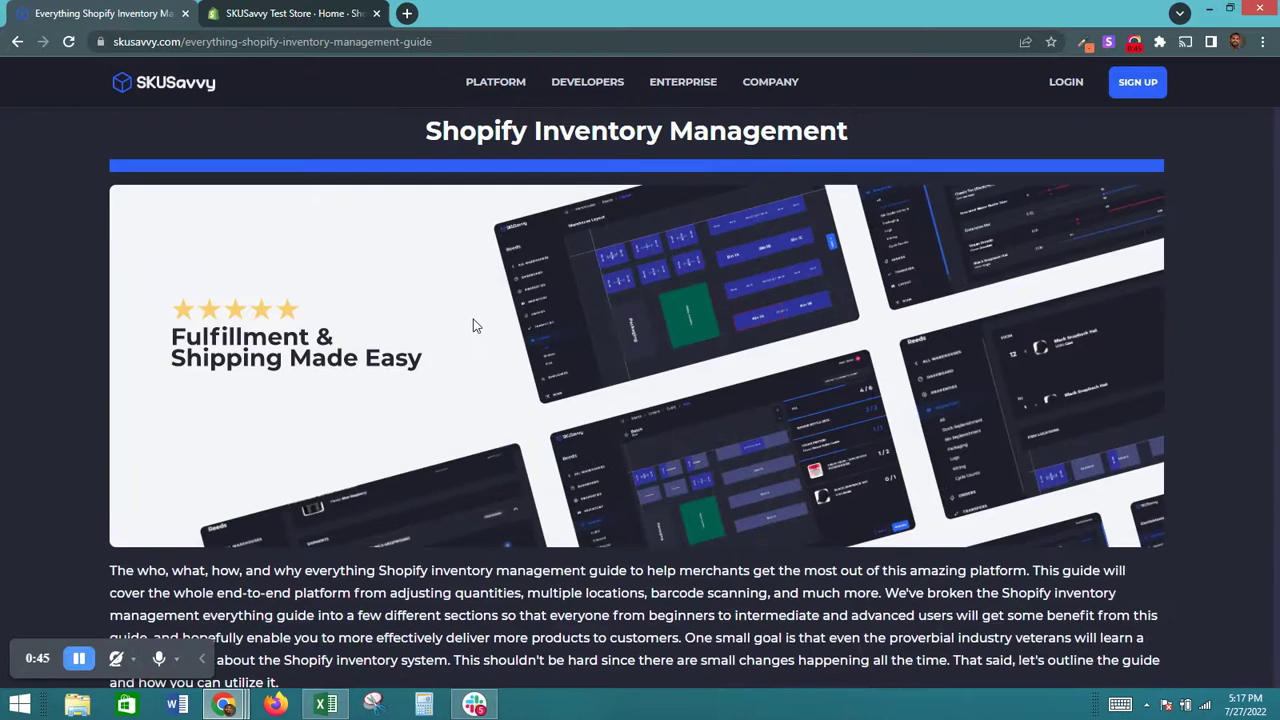
{"action": "scroll", "coordinate": [554, 376], "scroll_direction": "down", "scroll_amount": 1}
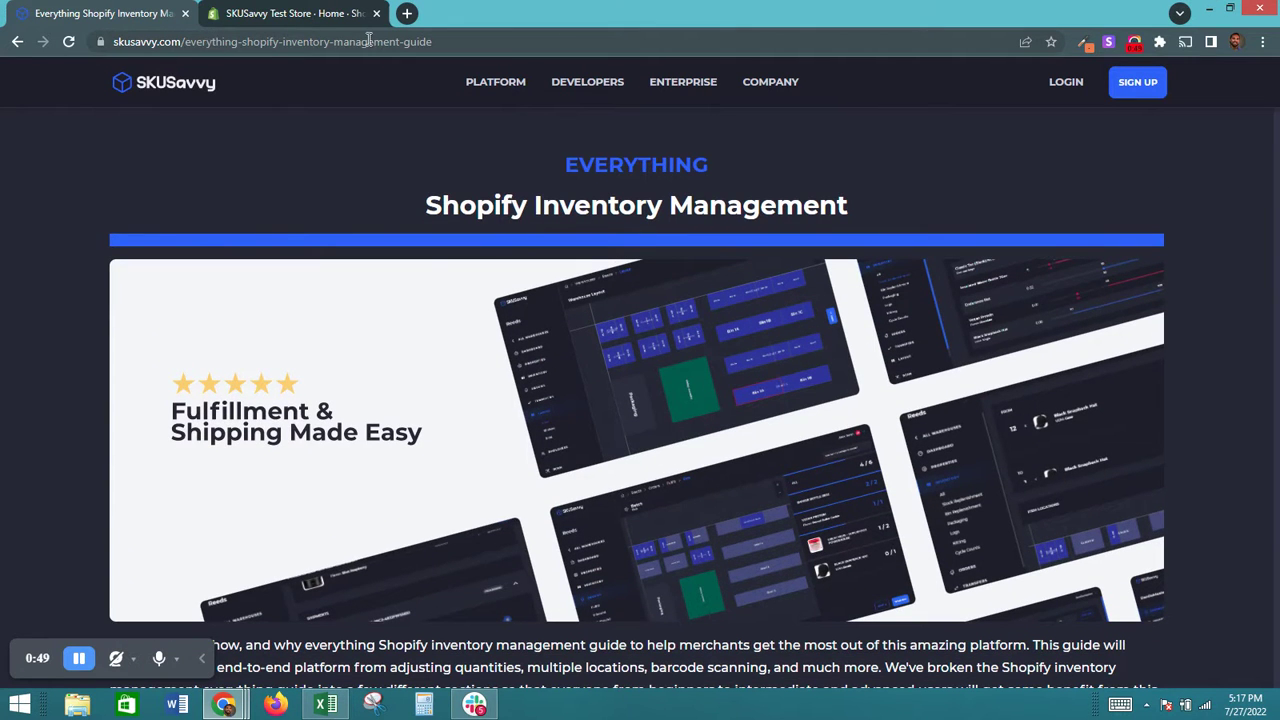
{"action": "scroll", "coordinate": [530, 385], "scroll_direction": "down", "scroll_amount": 4}
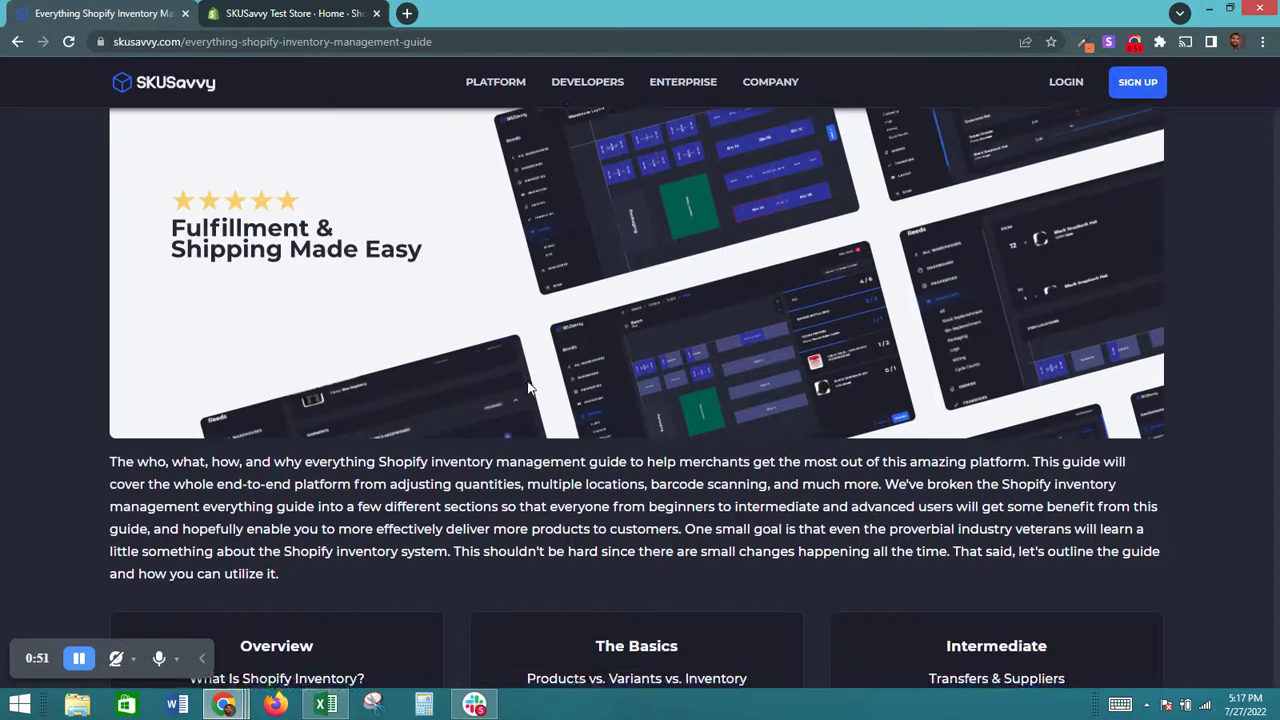
{"action": "scroll", "coordinate": [529, 388], "scroll_direction": "down", "scroll_amount": 1}
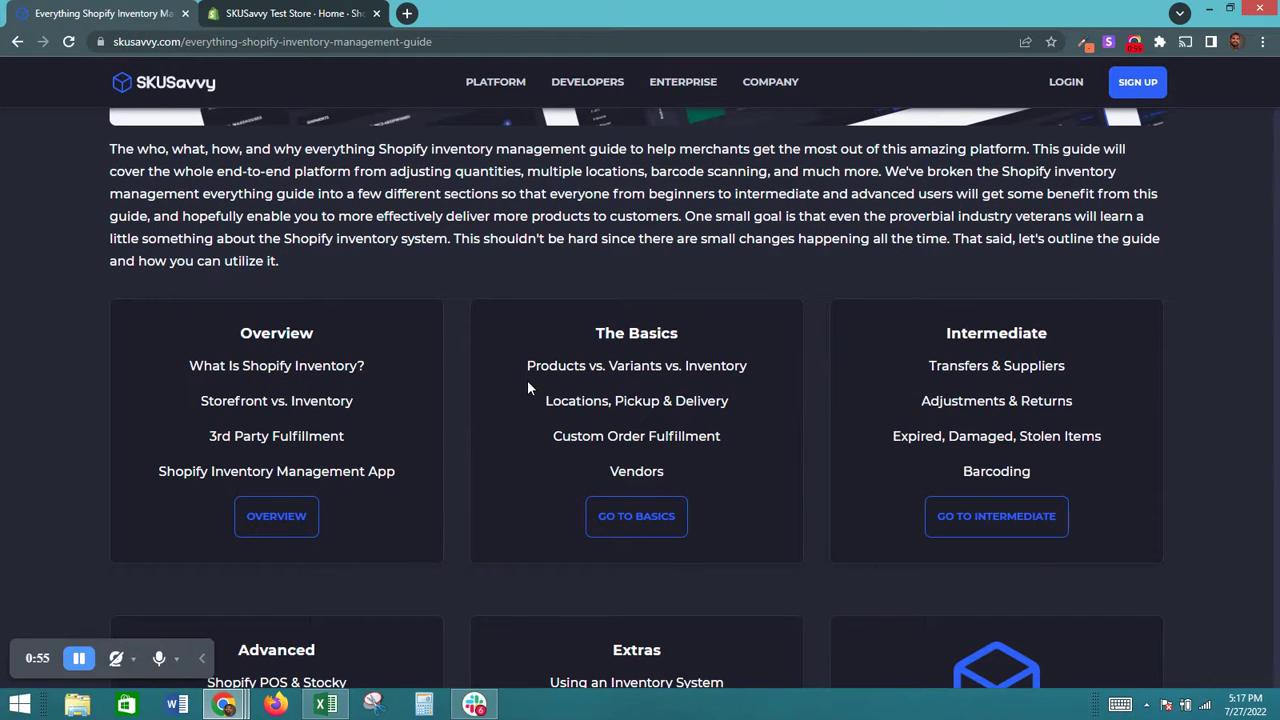
{"action": "scroll", "coordinate": [418, 445], "scroll_direction": "down", "scroll_amount": 1}
{"action": "scroll", "coordinate": [418, 440], "scroll_direction": "down", "scroll_amount": 1}
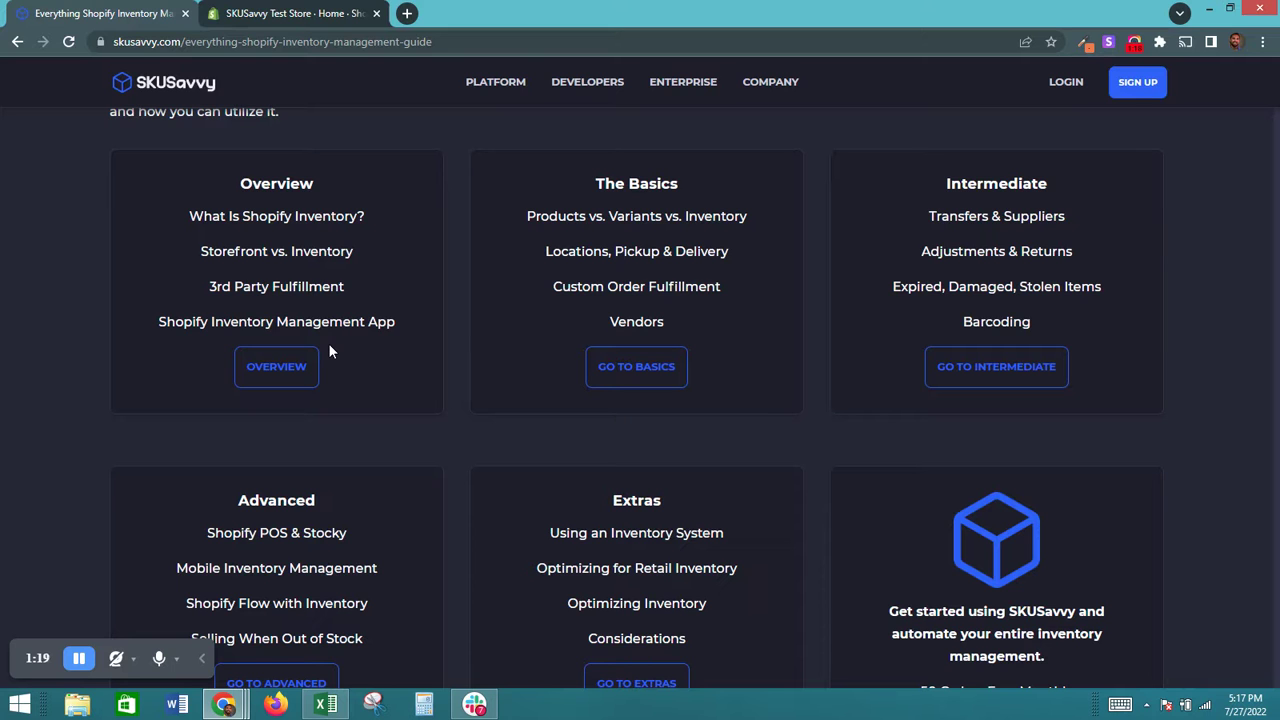
{"action": "scroll", "coordinate": [373, 368], "scroll_direction": "down", "scroll_amount": 1}
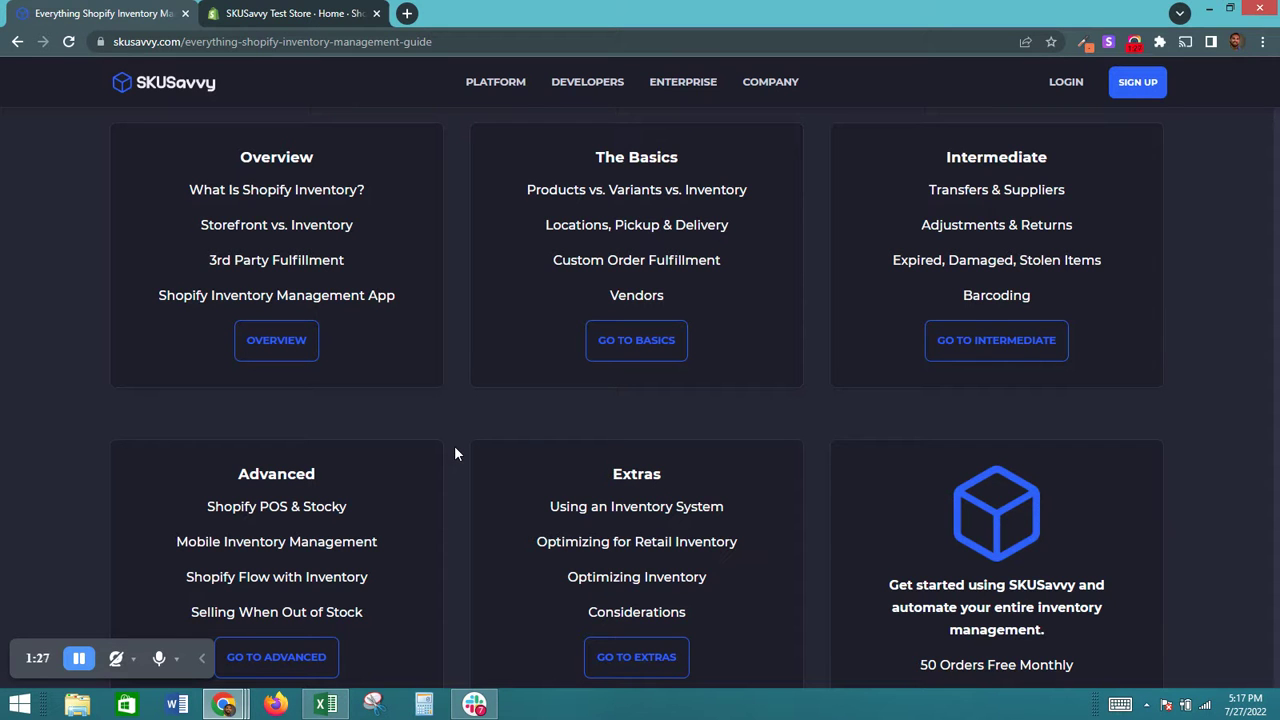
Read the guide's Overview and its comparison of what Shopify inventory management does and doesn't do.
{"action": "scroll", "coordinate": [454, 453], "scroll_direction": "down", "scroll_amount": 5}
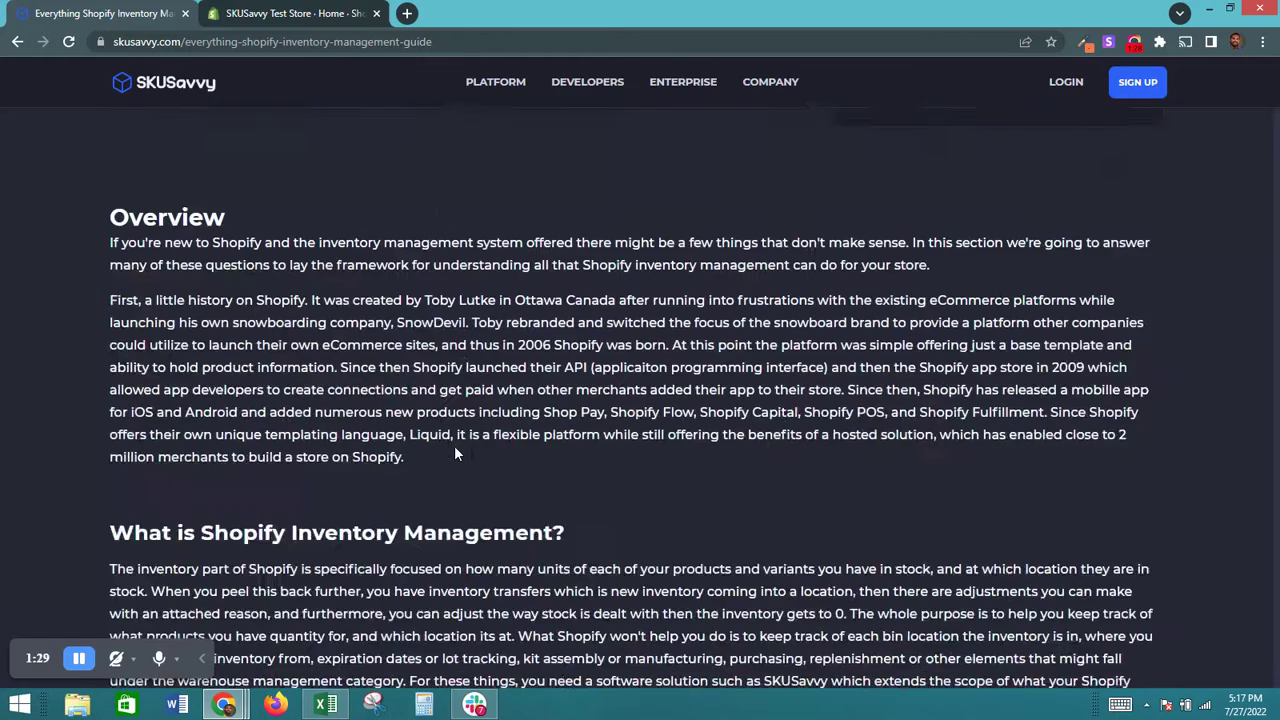
{"action": "scroll", "coordinate": [454, 453], "scroll_direction": "down", "scroll_amount": 6}
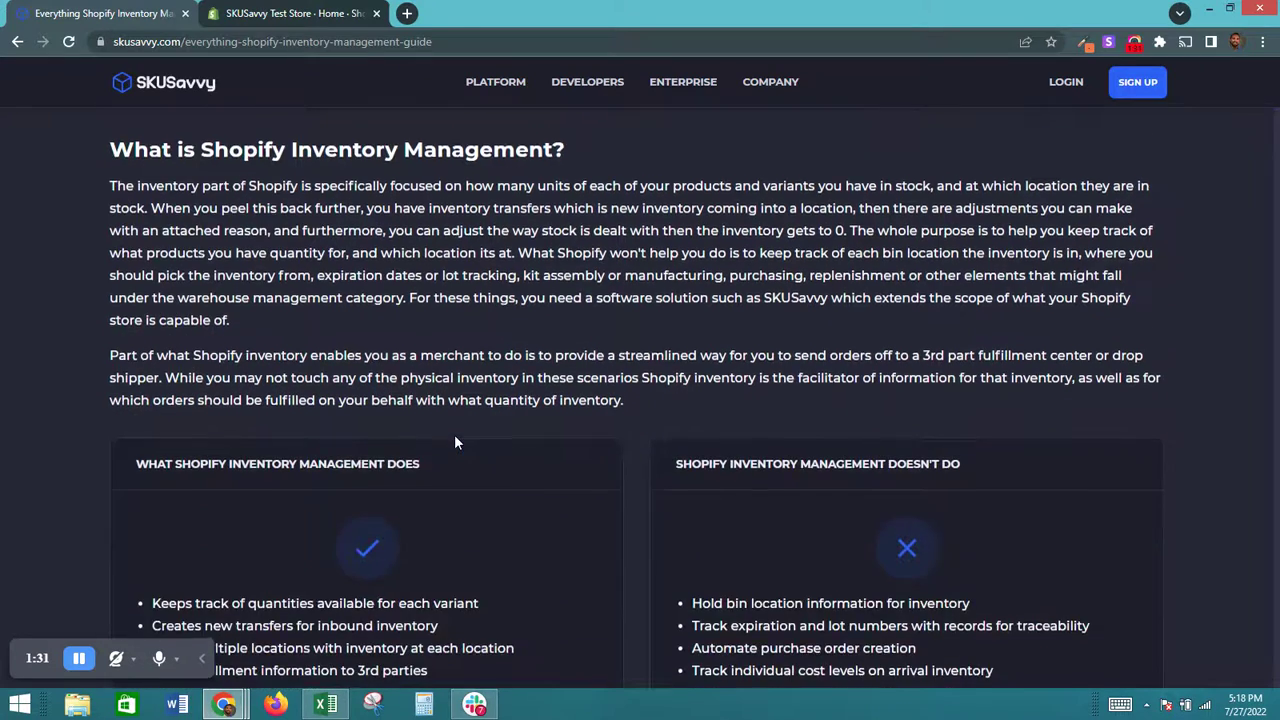
{"action": "scroll", "coordinate": [455, 441], "scroll_direction": "down", "scroll_amount": 1}
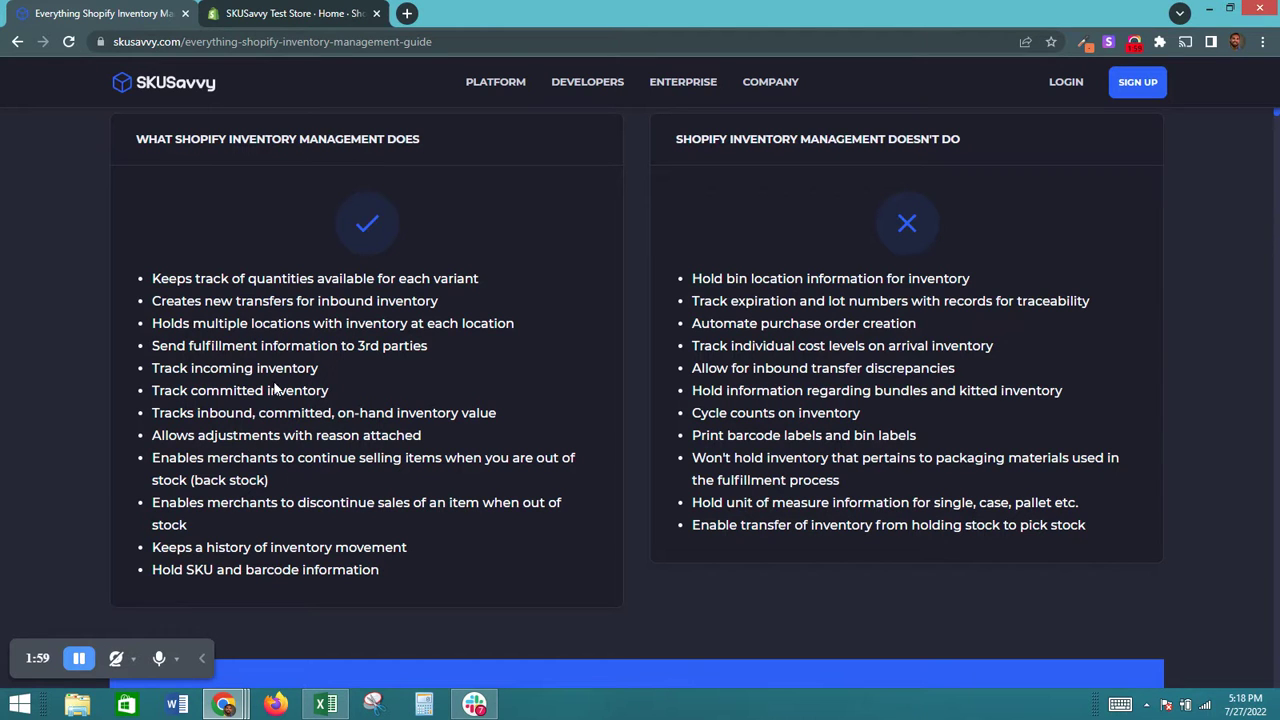
Switch to the Shopify admin of the test store and view its product list and inventory page.
{"action": "left_click", "coordinate": [276, 13]}
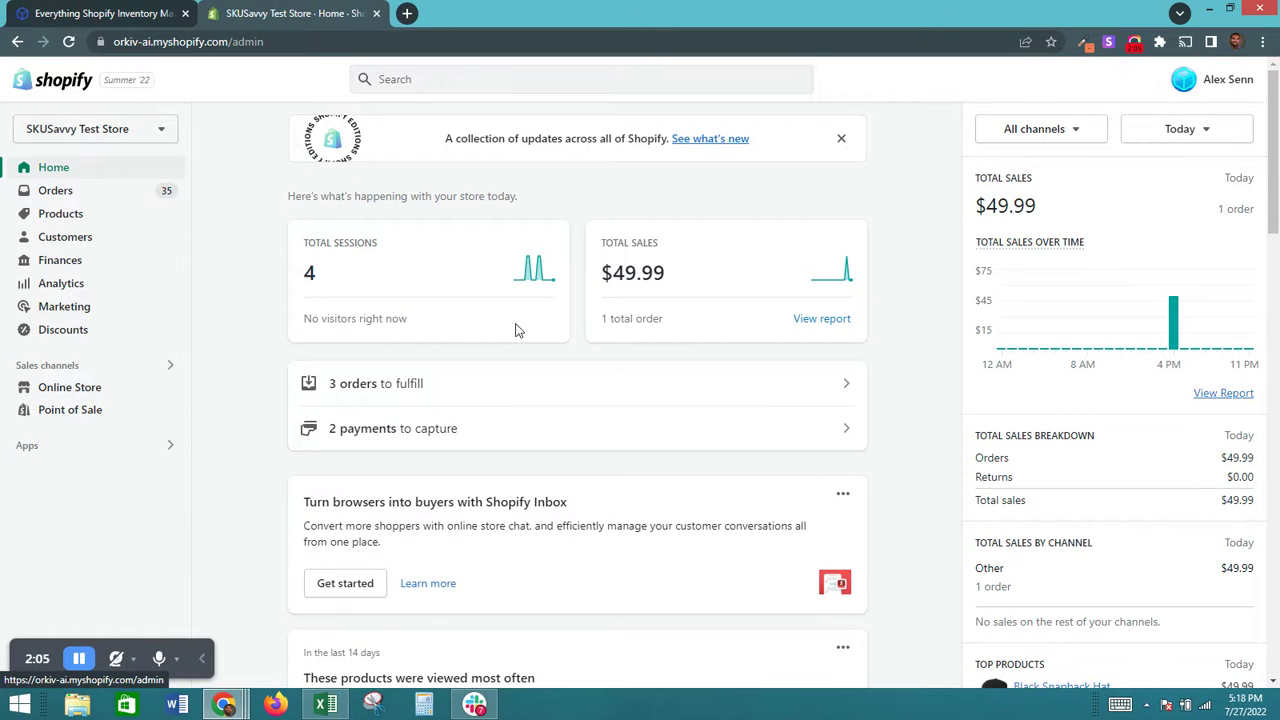
{"action": "left_click", "coordinate": [155, 219]}
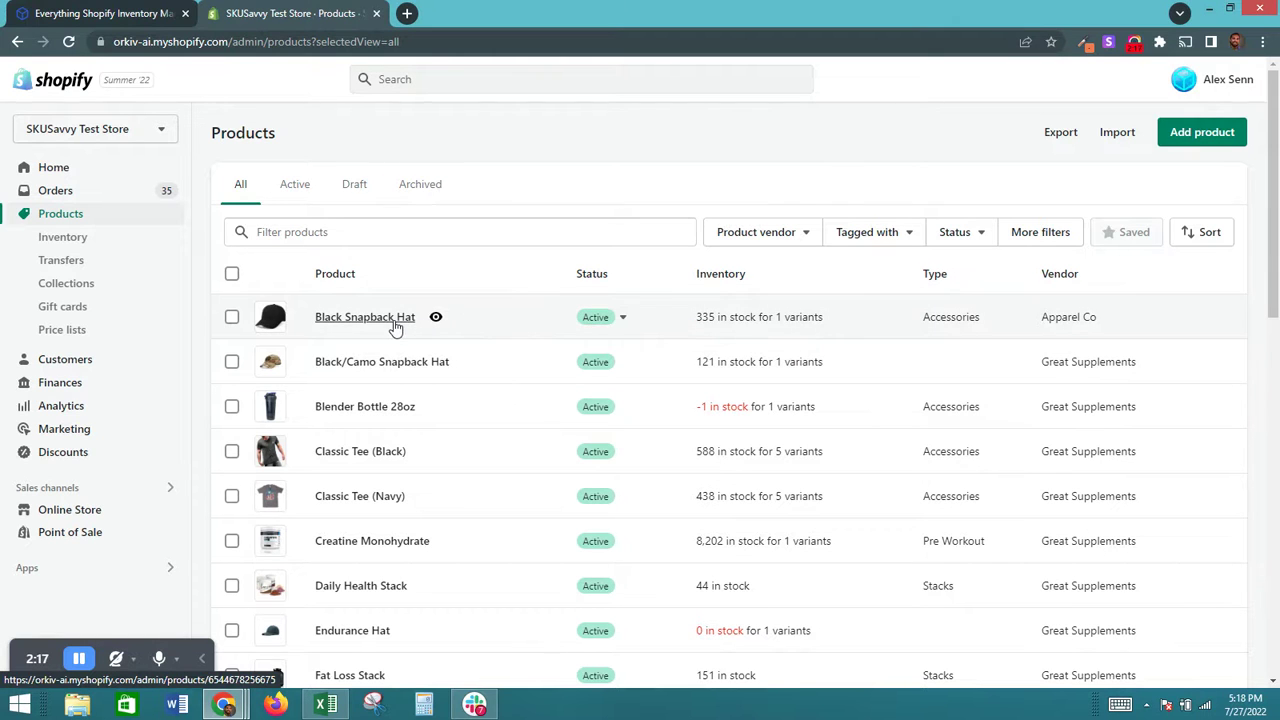
{"action": "left_click", "coordinate": [129, 239]}
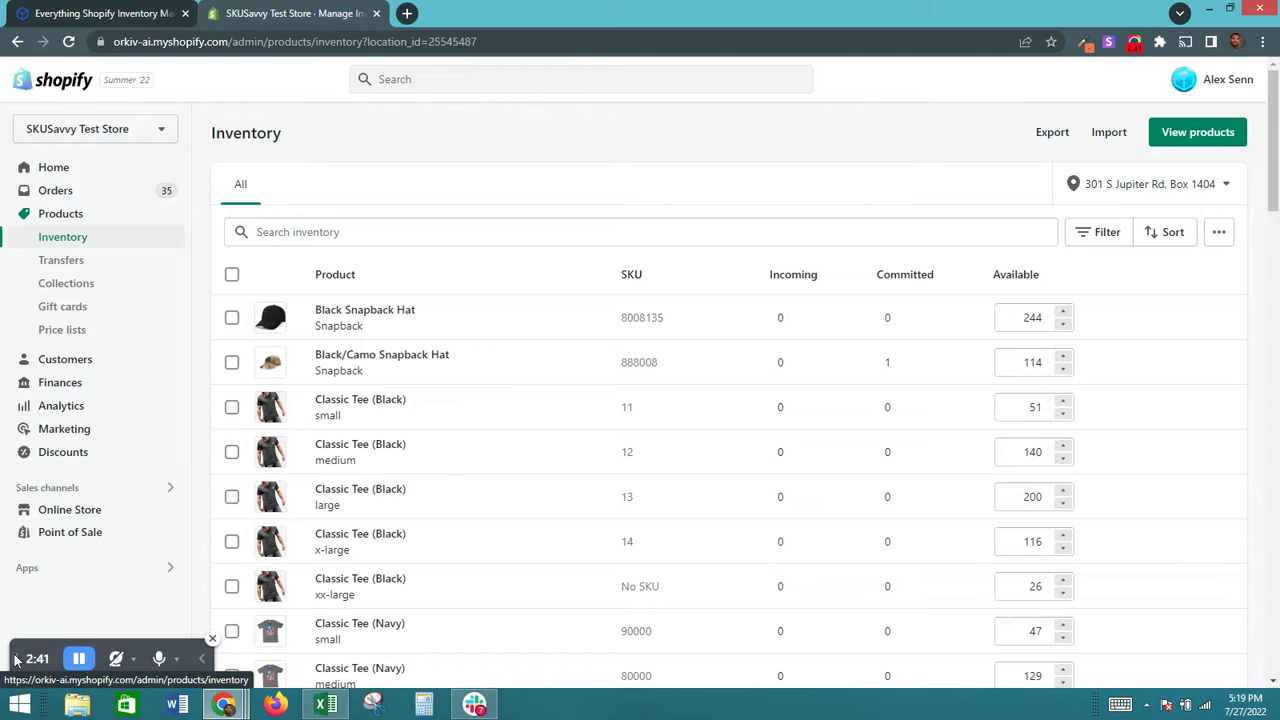
Open the store's settings, look through the categories and open the Locations settings.
{"action": "left_click_drag", "start_coordinate": [18, 657], "coordinate": [138, 657]}
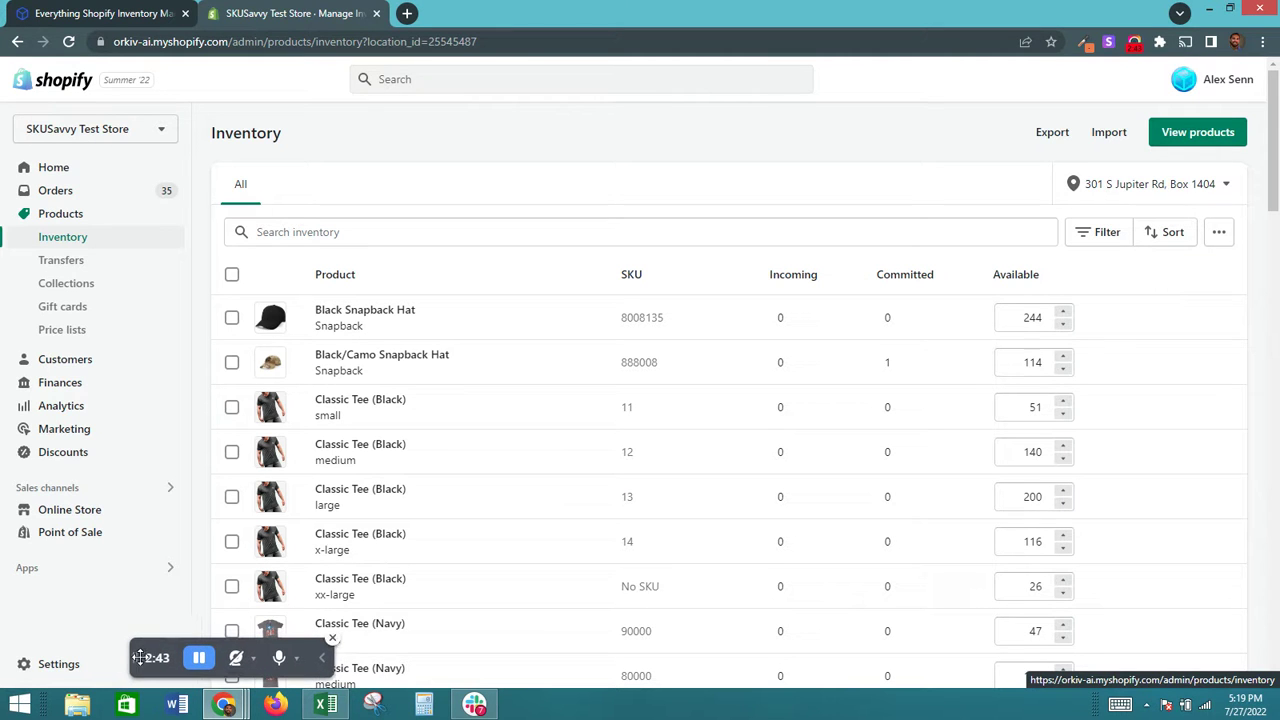
{"action": "left_click", "coordinate": [60, 665]}
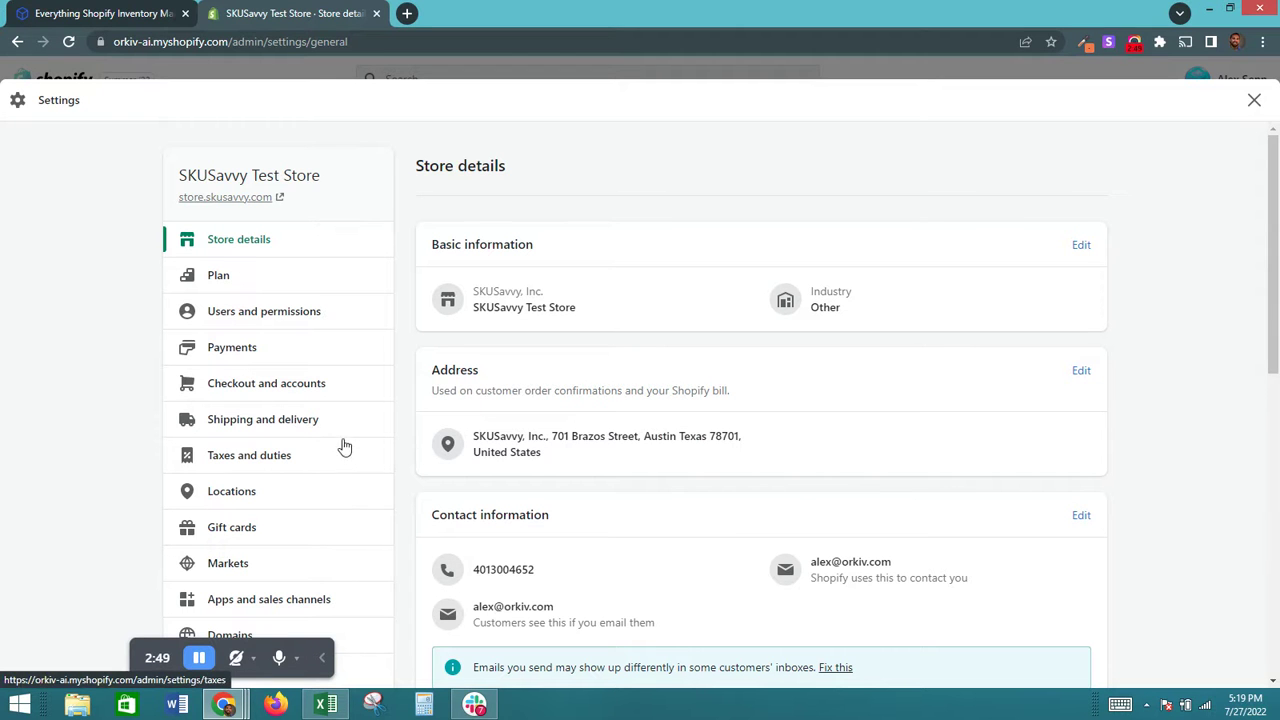
{"action": "scroll", "coordinate": [342, 479], "scroll_direction": "down", "scroll_amount": 2}
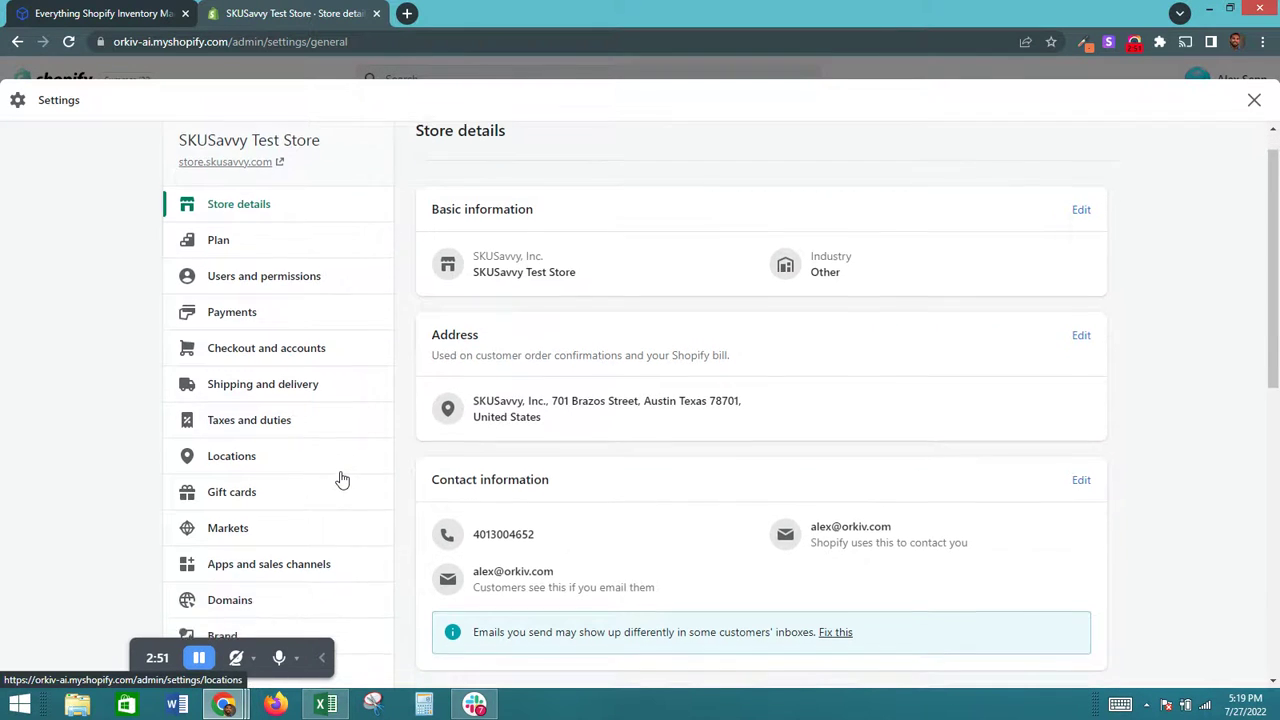
{"action": "scroll", "coordinate": [342, 479], "scroll_direction": "down", "scroll_amount": 4}
{"action": "scroll", "coordinate": [342, 479], "scroll_direction": "up", "scroll_amount": 1}
{"action": "scroll", "coordinate": [342, 479], "scroll_direction": "up", "scroll_amount": 1}
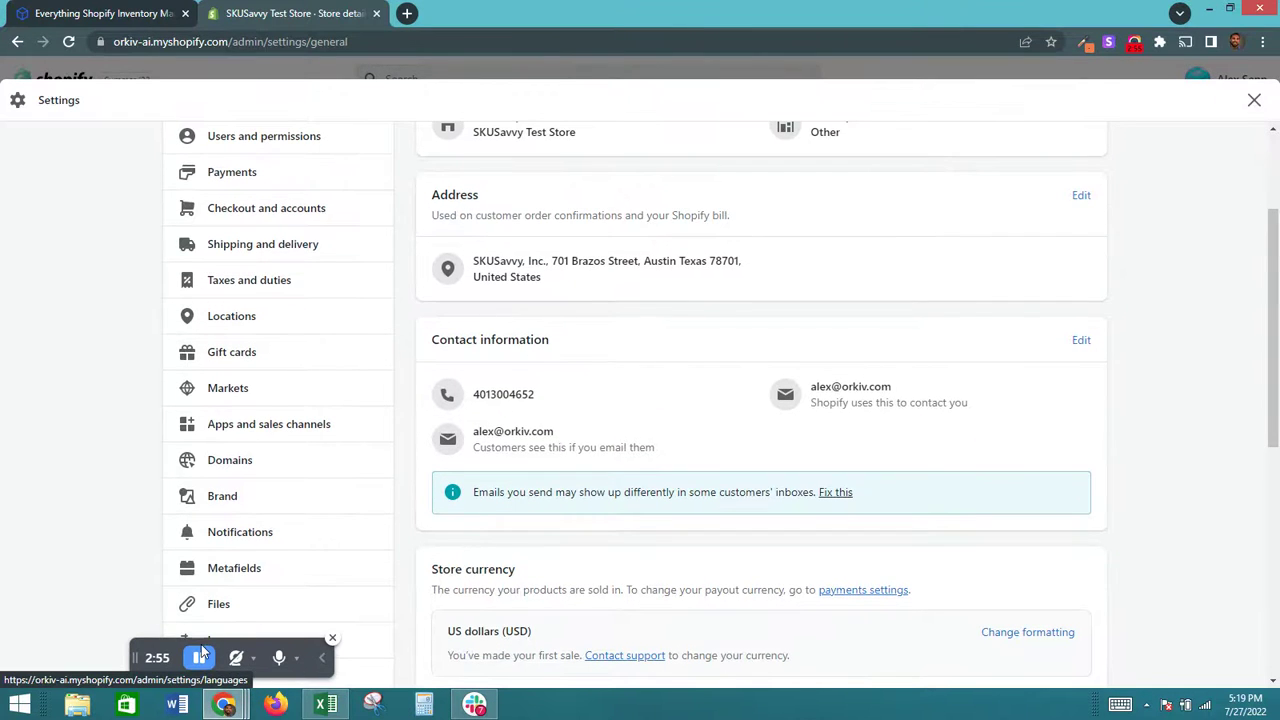
{"action": "scroll", "coordinate": [212, 630], "scroll_direction": "up", "scroll_amount": 4}
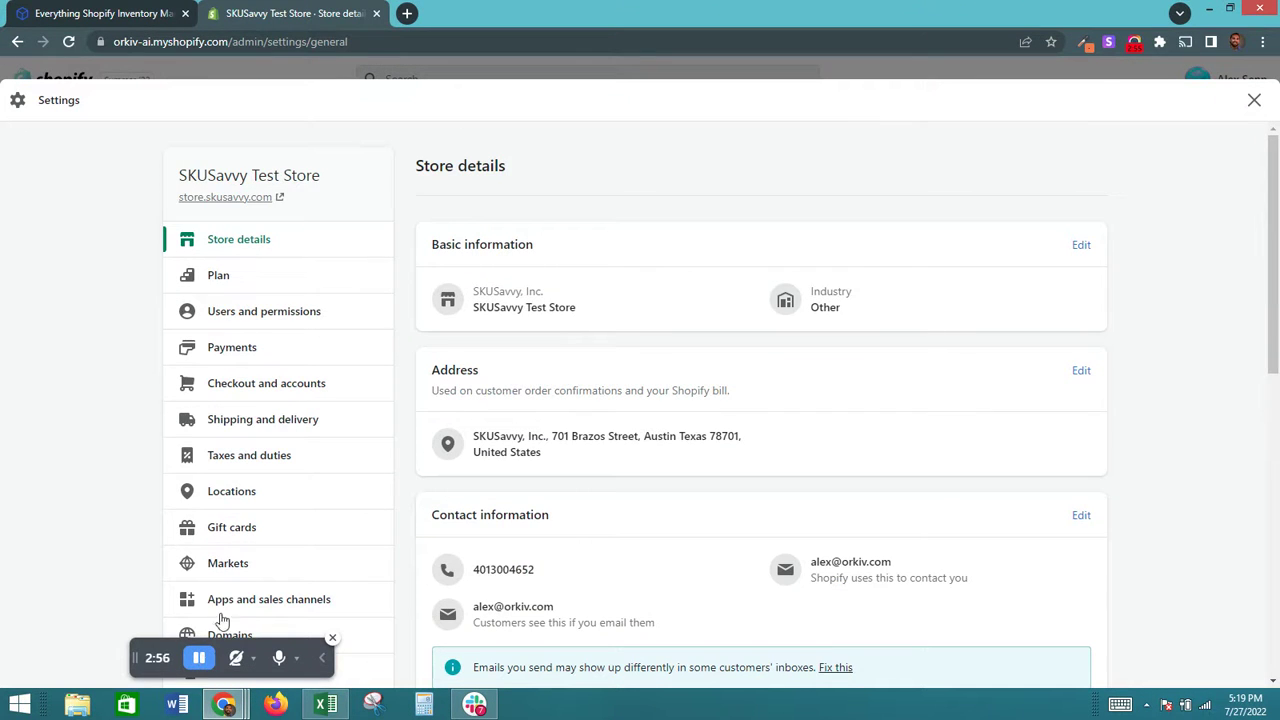
{"action": "left_click", "coordinate": [265, 498]}
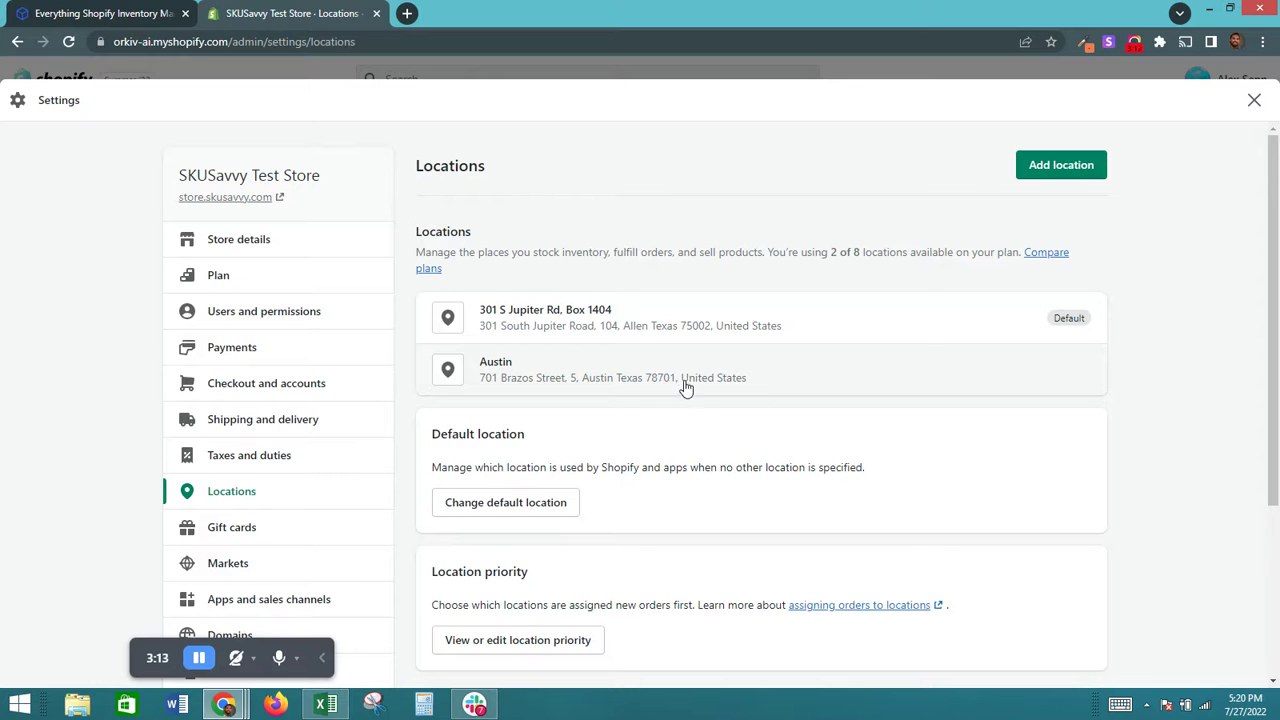
Review the Austin location's name, online order fulfillment, address and deactivation settings, and return to the locations list.
{"action": "left_click", "coordinate": [565, 379]}
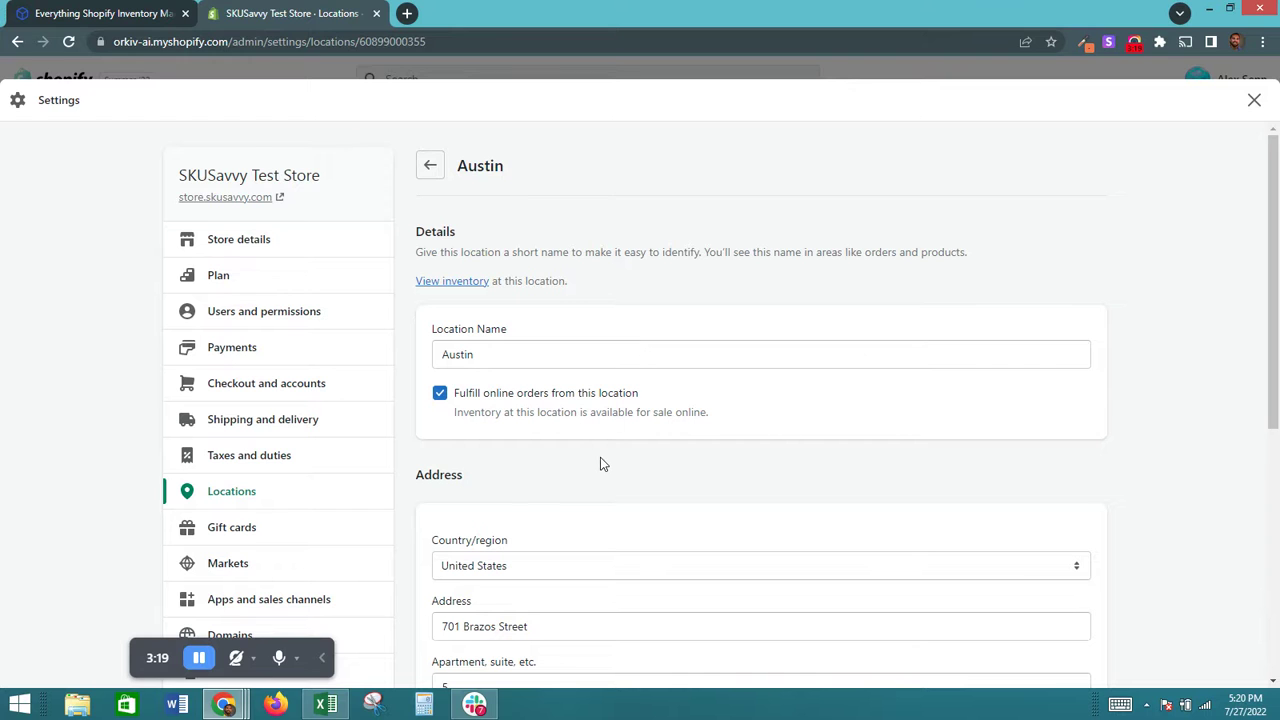
{"action": "scroll", "coordinate": [600, 457], "scroll_direction": "down", "scroll_amount": 1}
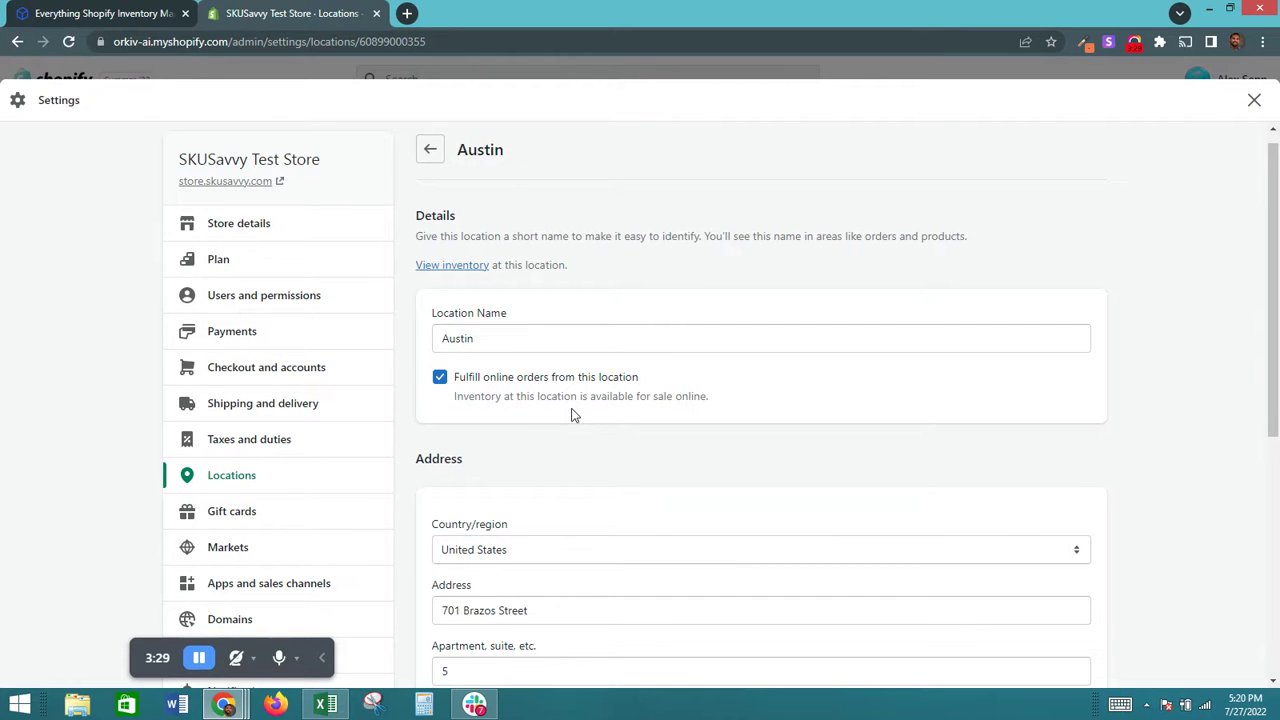
{"action": "scroll", "coordinate": [573, 472], "scroll_direction": "down", "scroll_amount": 4}
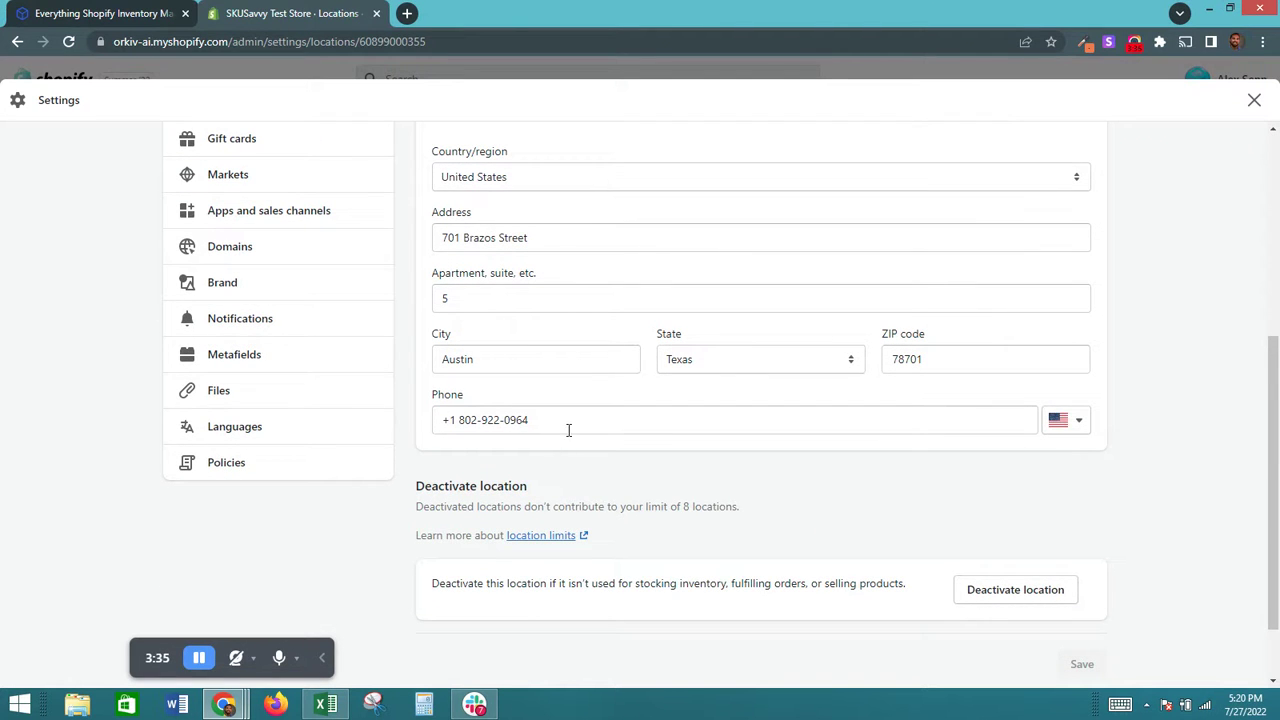
{"action": "scroll", "coordinate": [575, 387], "scroll_direction": "up", "scroll_amount": 1}
{"action": "scroll", "coordinate": [577, 389], "scroll_direction": "down", "scroll_amount": 1}
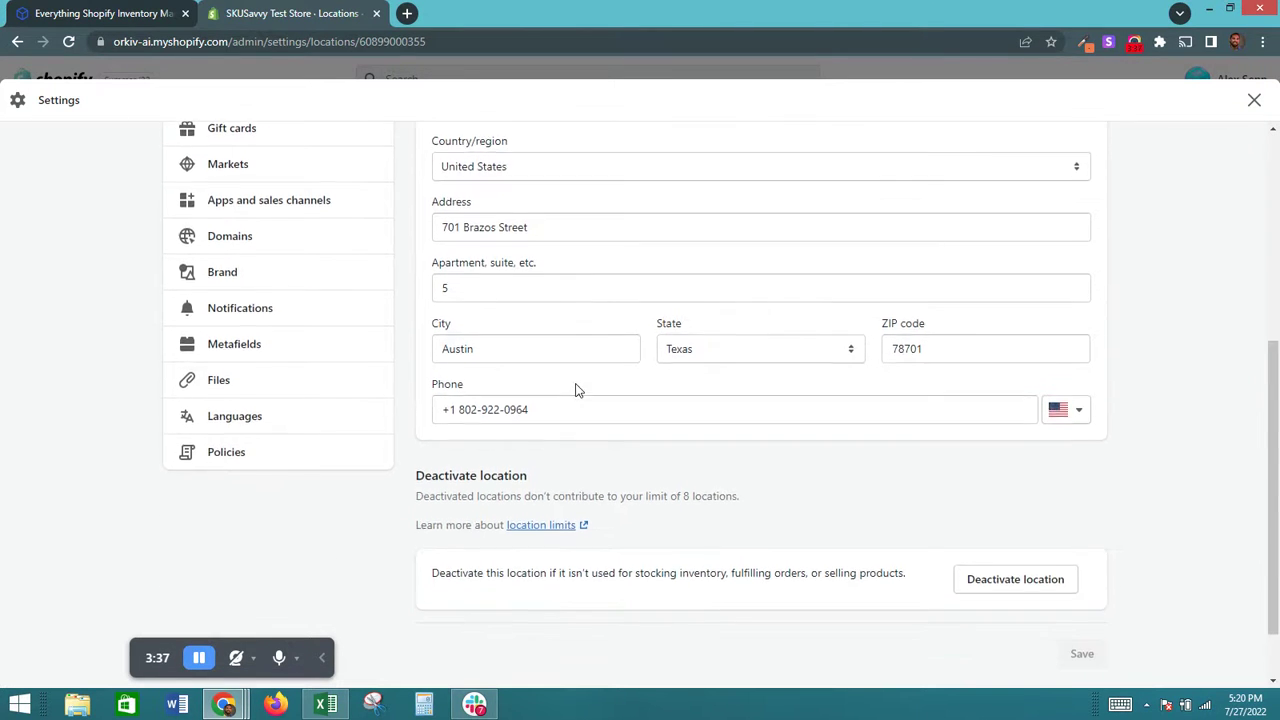
{"action": "scroll", "coordinate": [580, 311], "scroll_direction": "up", "scroll_amount": 5}
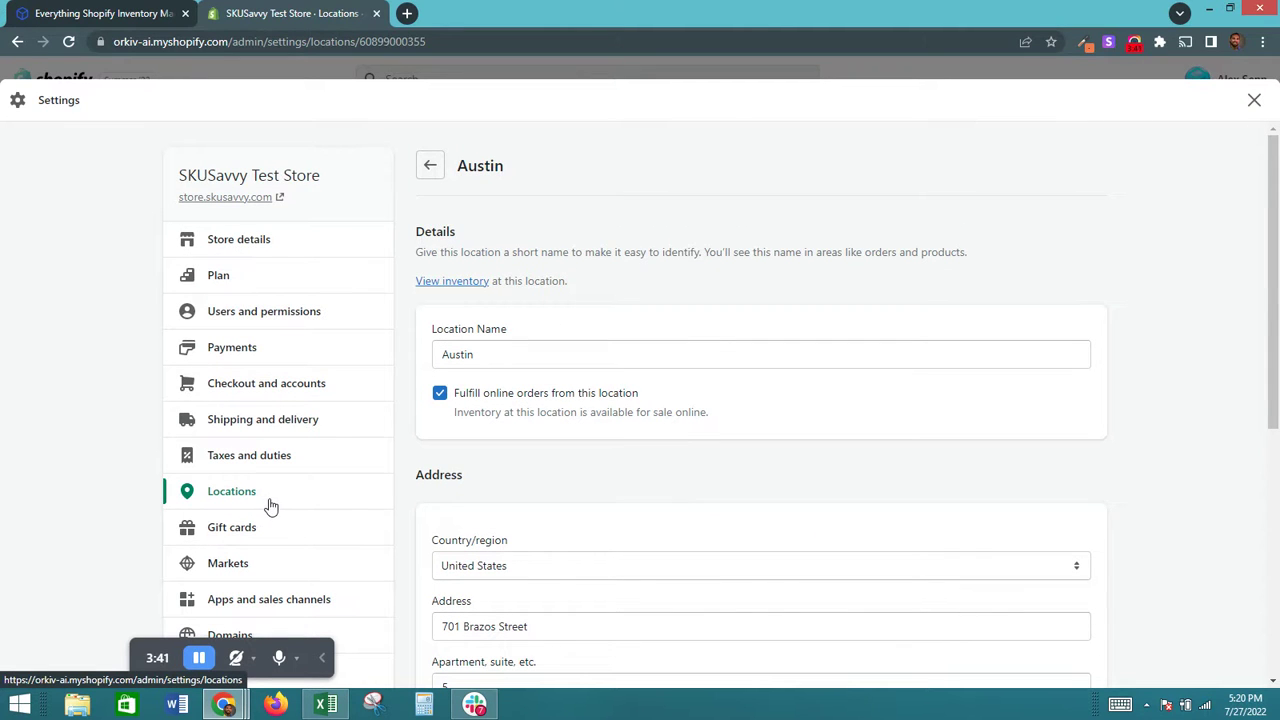
{"action": "left_click", "coordinate": [430, 165]}
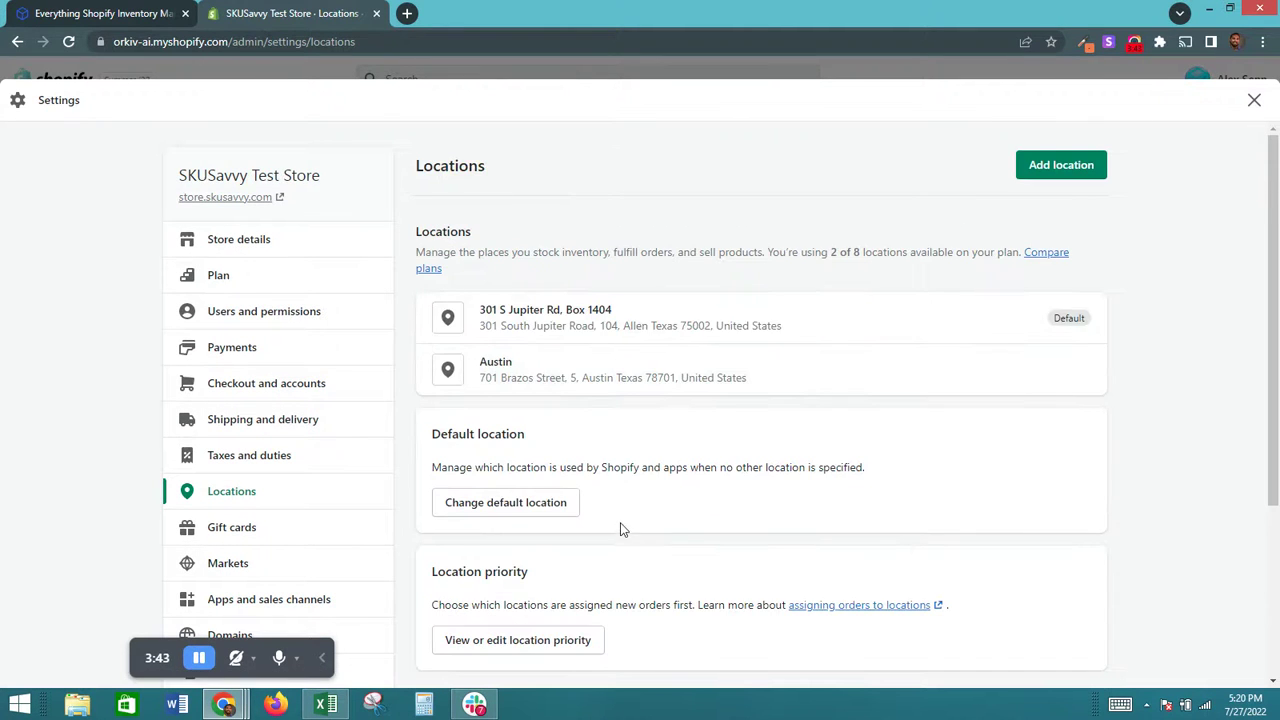
Save the Allen, Texas location as the default location for Shopify and apps.
{"action": "scroll", "coordinate": [620, 527], "scroll_direction": "down", "scroll_amount": 1}
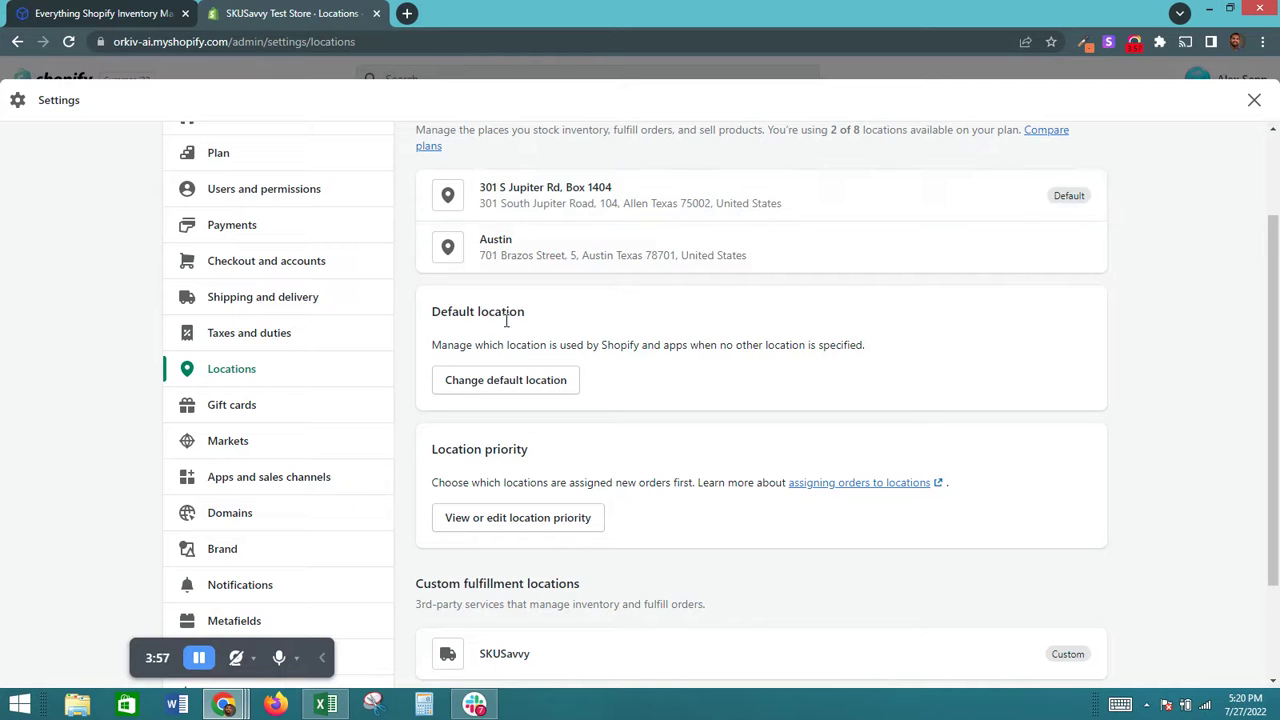
{"action": "left_click", "coordinate": [508, 390]}
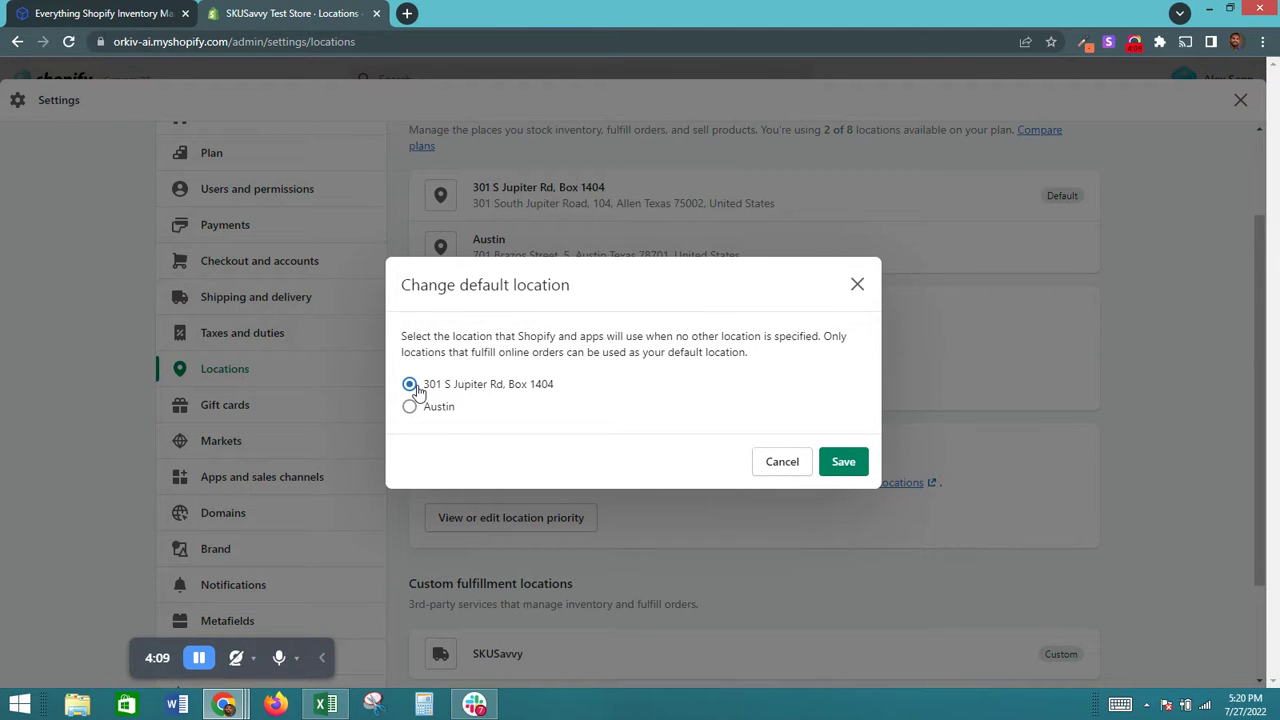
{"action": "left_click", "coordinate": [843, 461]}
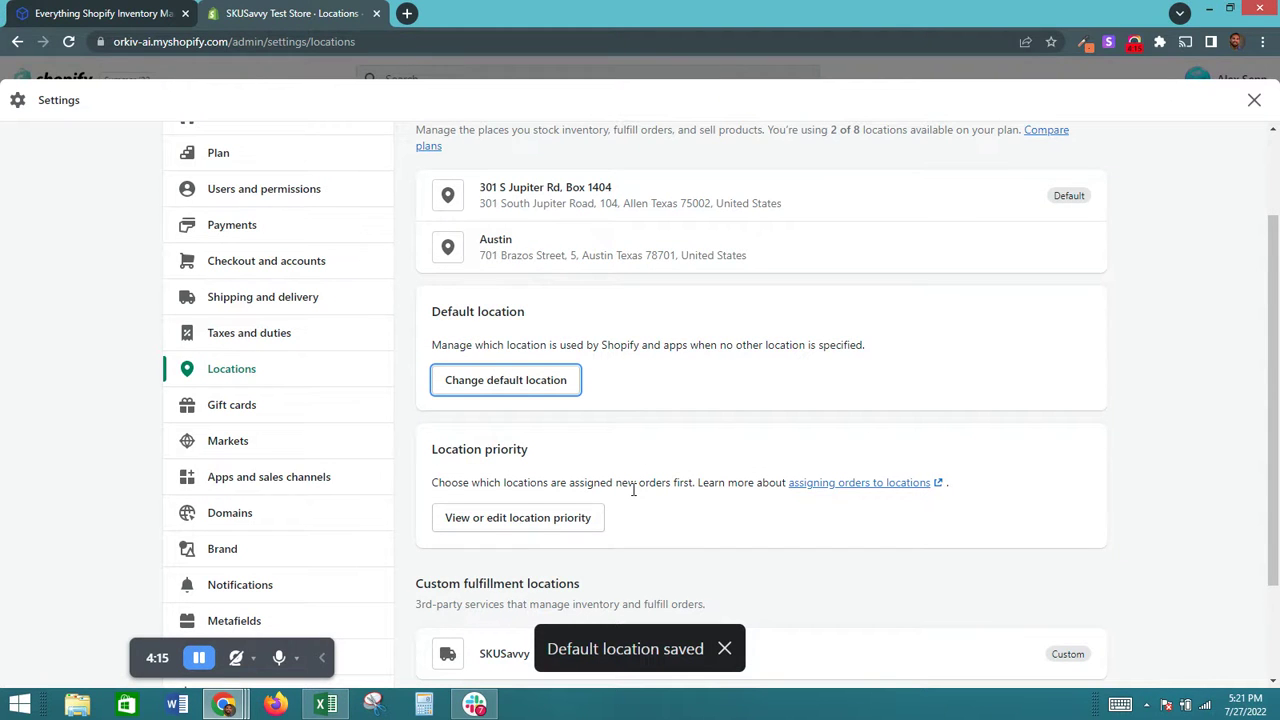
Review the priority order in which locations are assigned new orders, and close it without reordering.
{"action": "scroll", "coordinate": [633, 490], "scroll_direction": "down", "scroll_amount": 1}
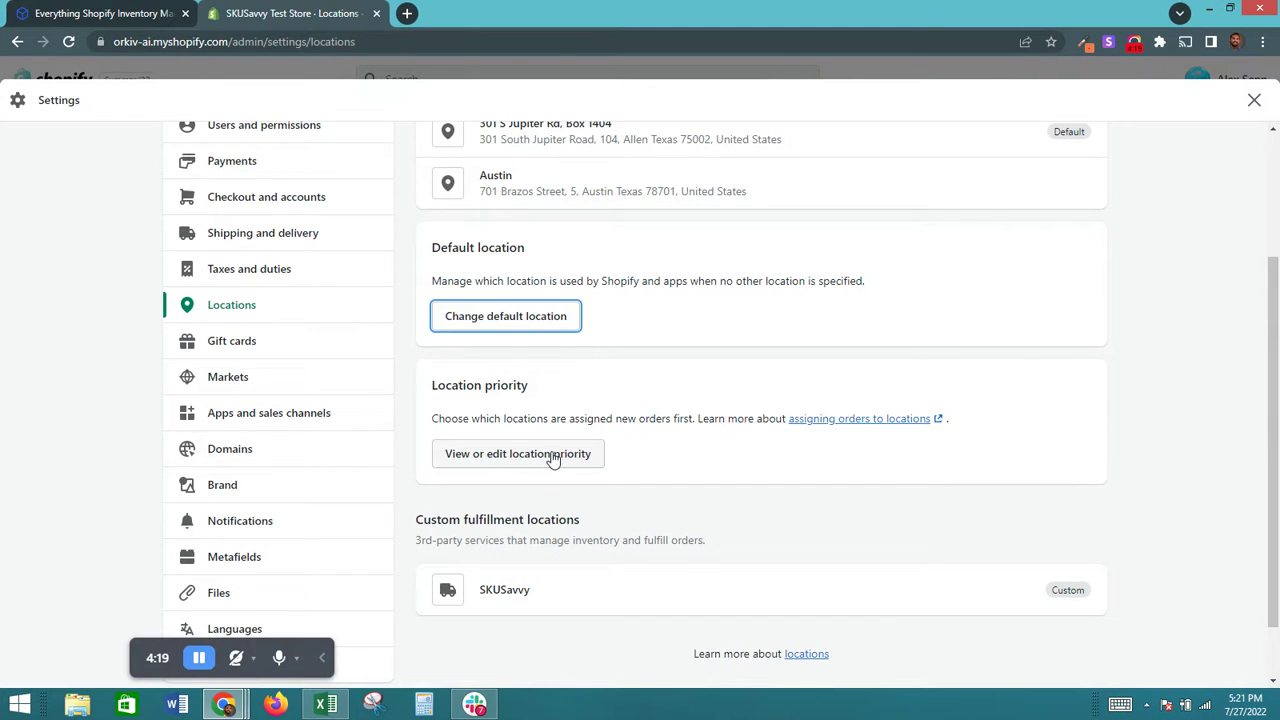
{"action": "left_click", "coordinate": [552, 455]}
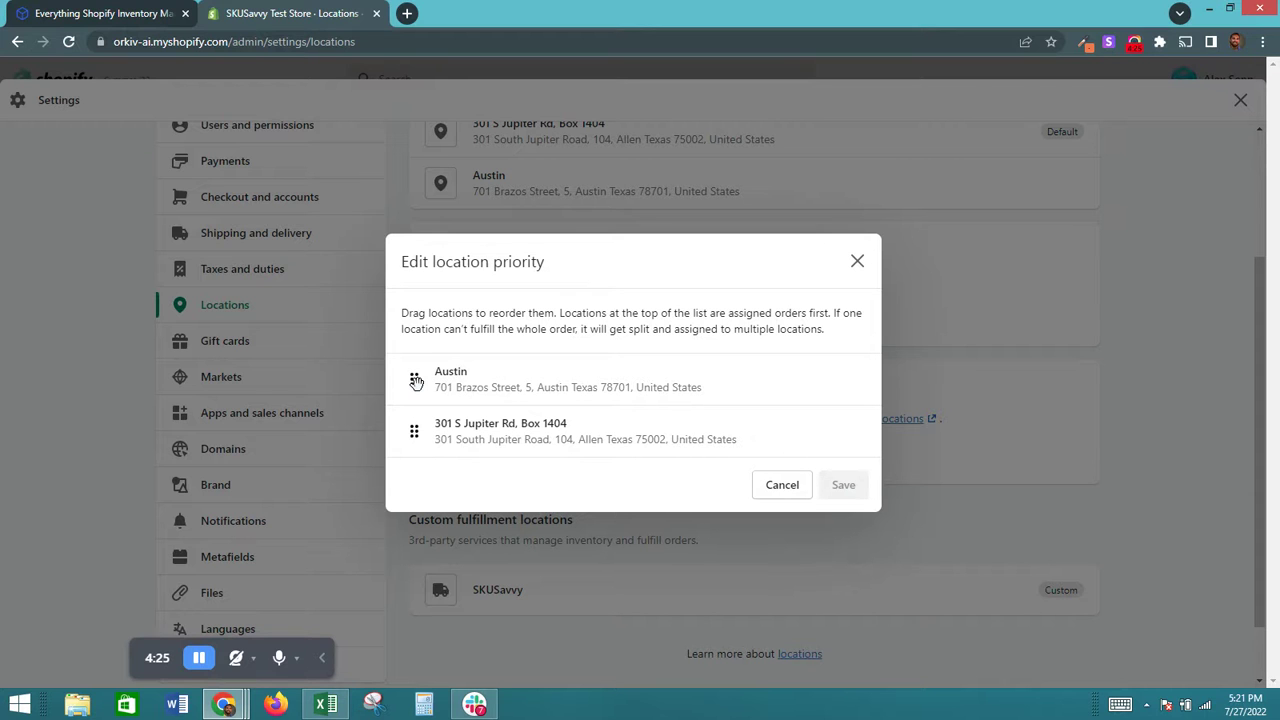
{"action": "left_click", "coordinate": [858, 262]}
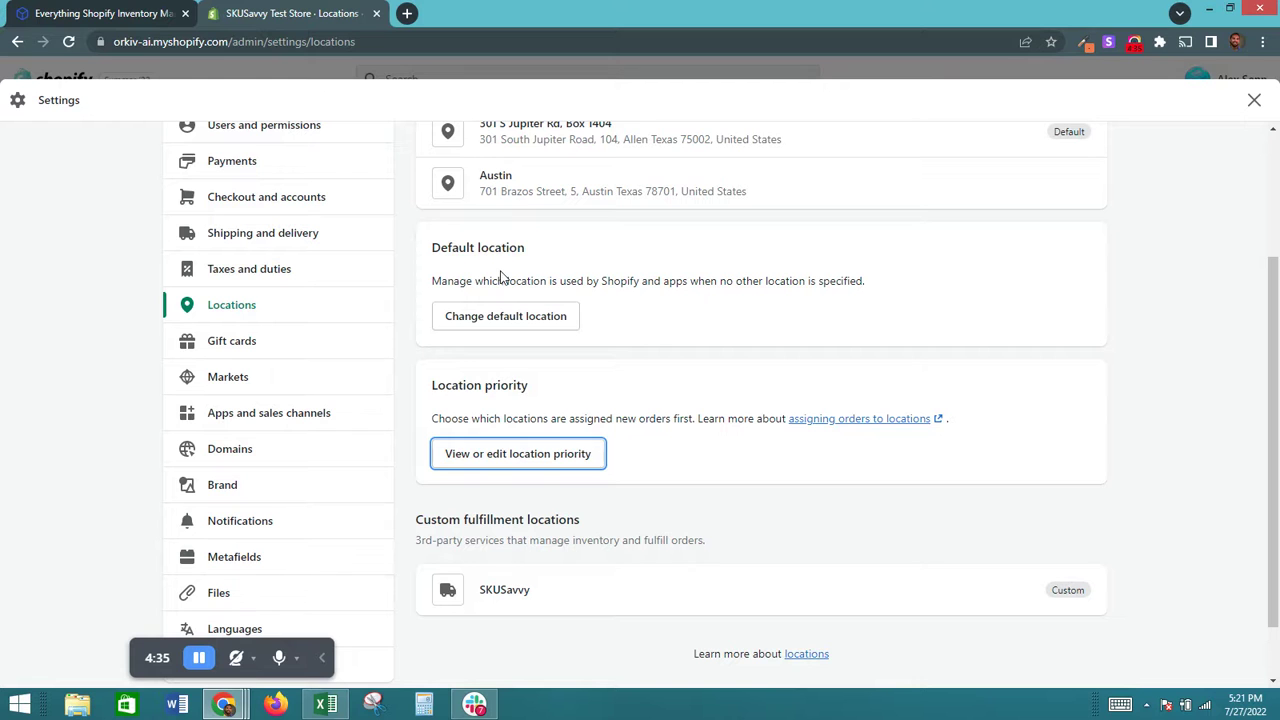
{"action": "left_click", "coordinate": [518, 454]}
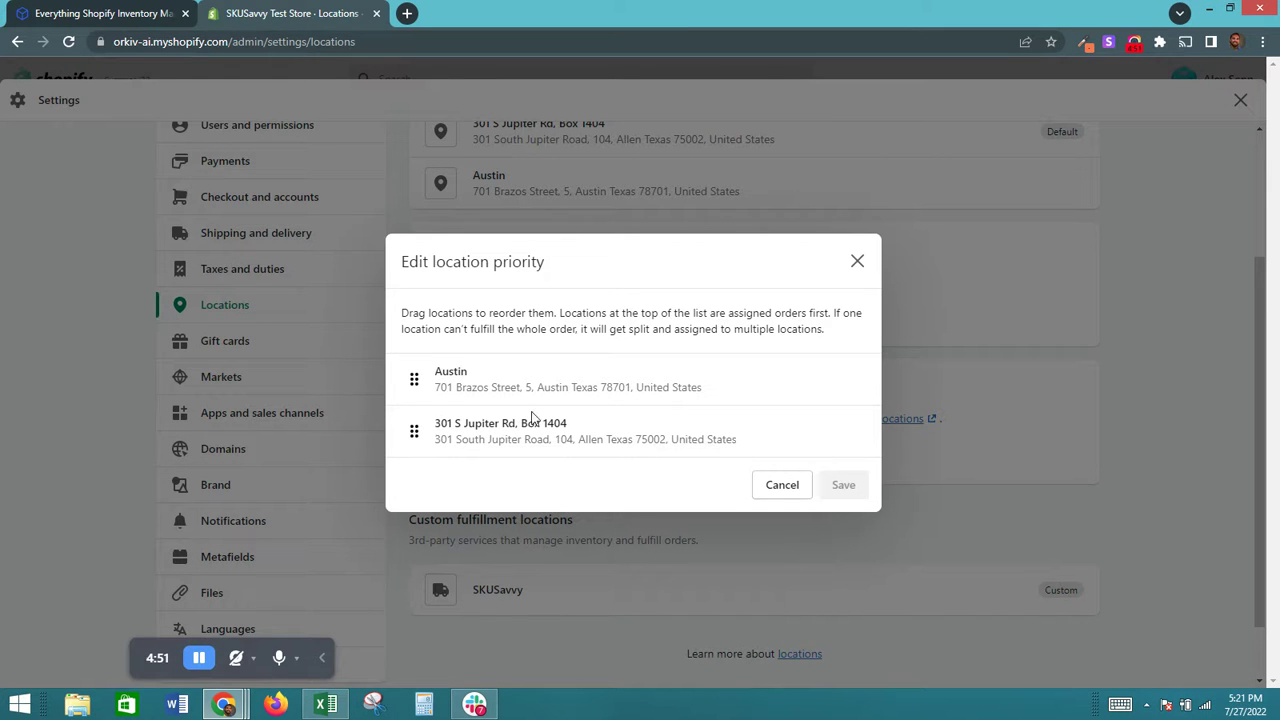
{"action": "left_click", "coordinate": [768, 487]}
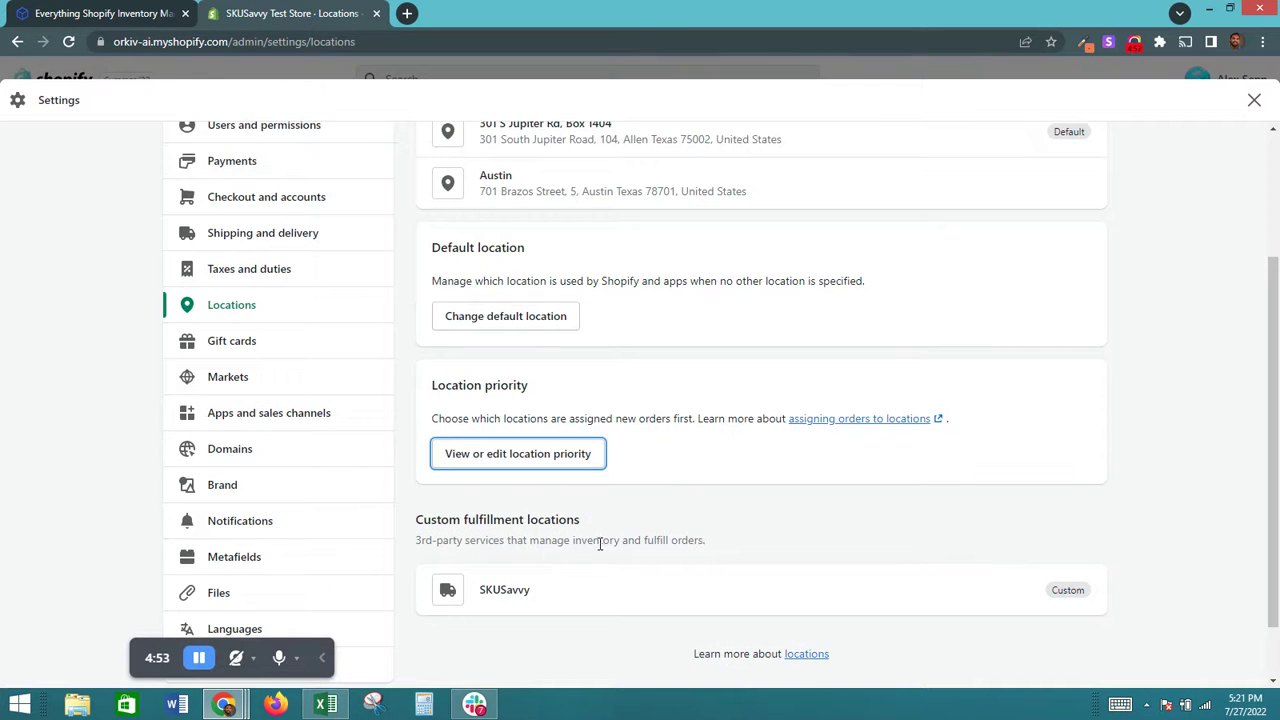
Open the SKUSavvy custom fulfillment location and review the Shipping and delivery settings down to custom order fulfillment.
{"action": "scroll", "coordinate": [499, 537], "scroll_direction": "down", "scroll_amount": 1}
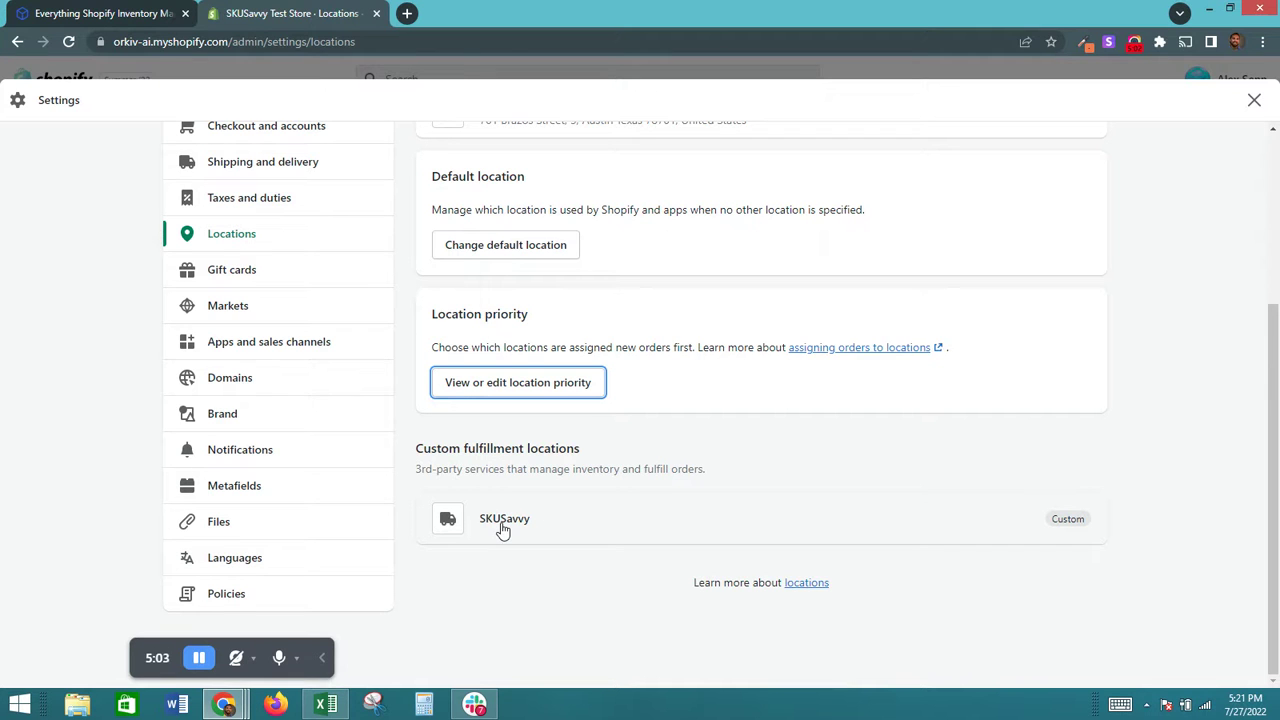
{"action": "left_click", "coordinate": [577, 521]}
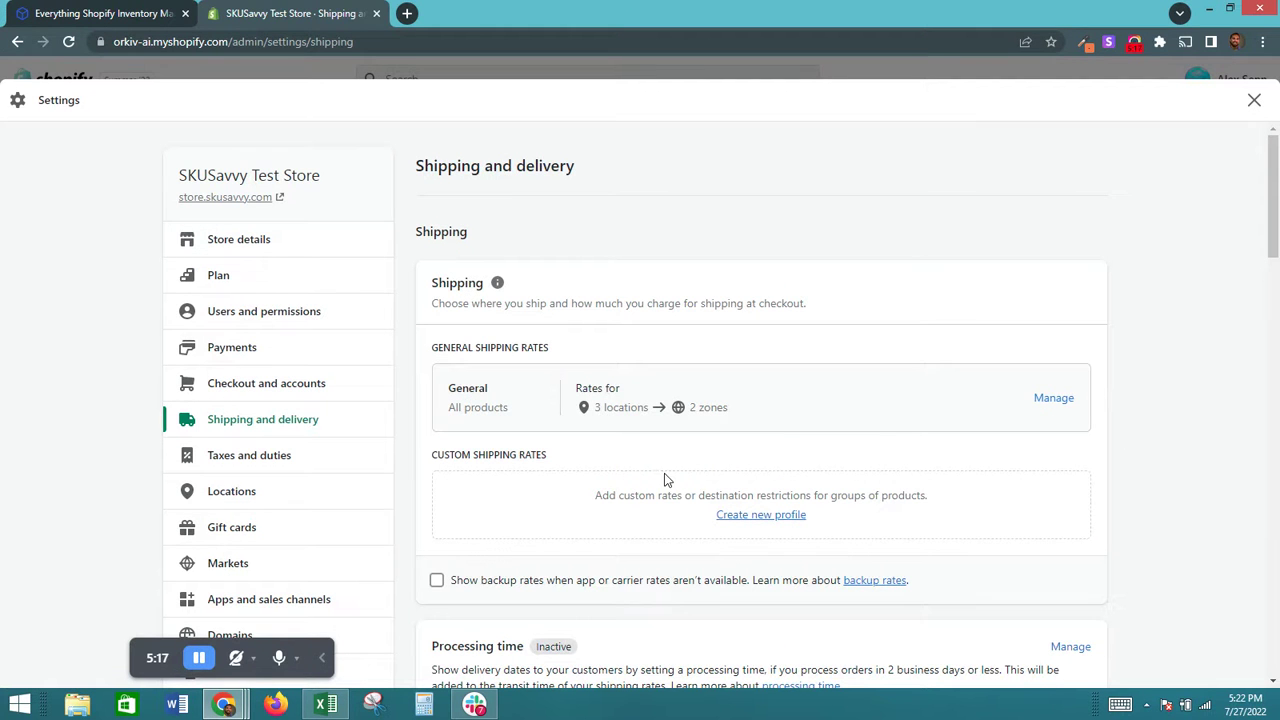
{"action": "scroll", "coordinate": [661, 489], "scroll_direction": "down", "scroll_amount": 6}
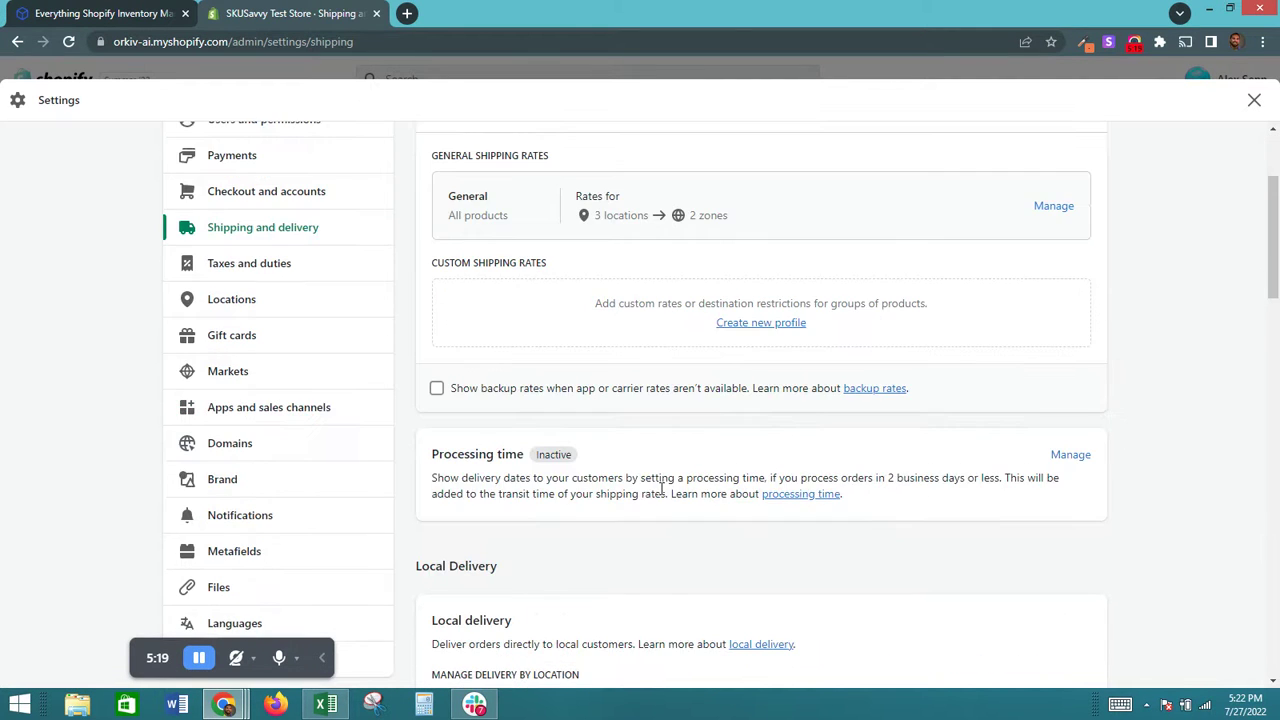
{"action": "scroll", "coordinate": [661, 489], "scroll_direction": "down", "scroll_amount": 4}
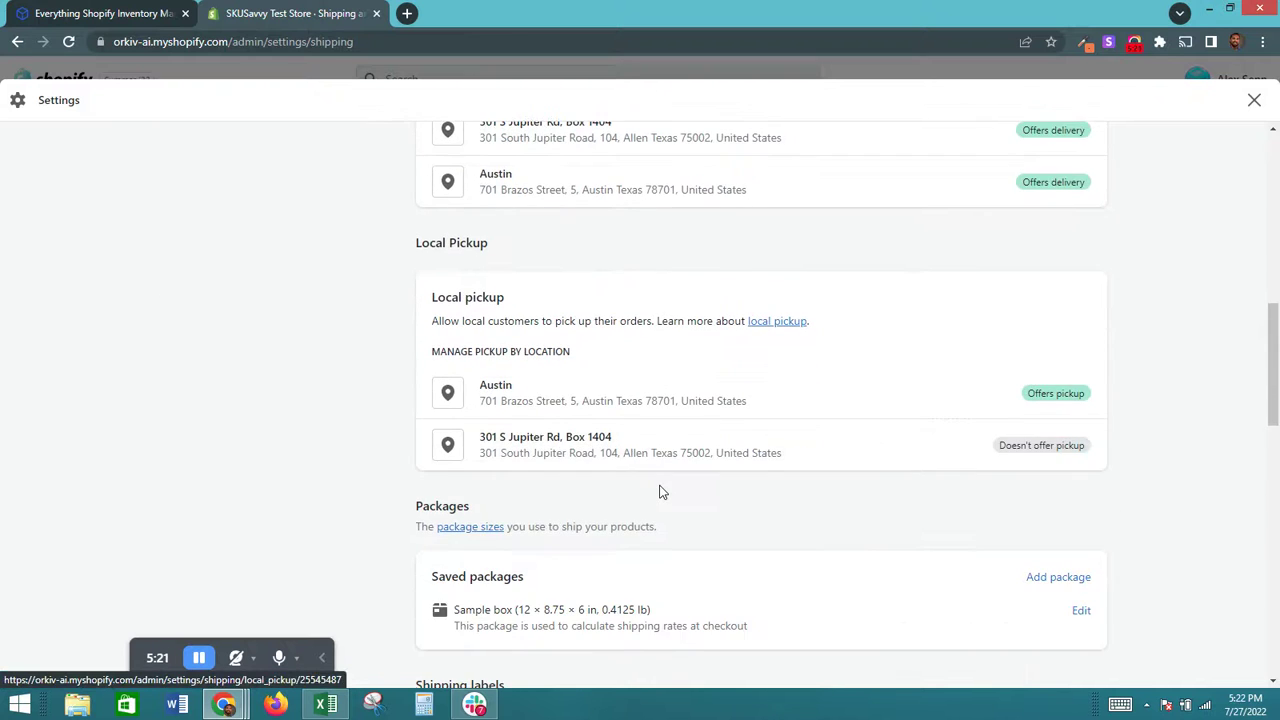
{"action": "scroll", "coordinate": [661, 480], "scroll_direction": "down", "scroll_amount": 8}
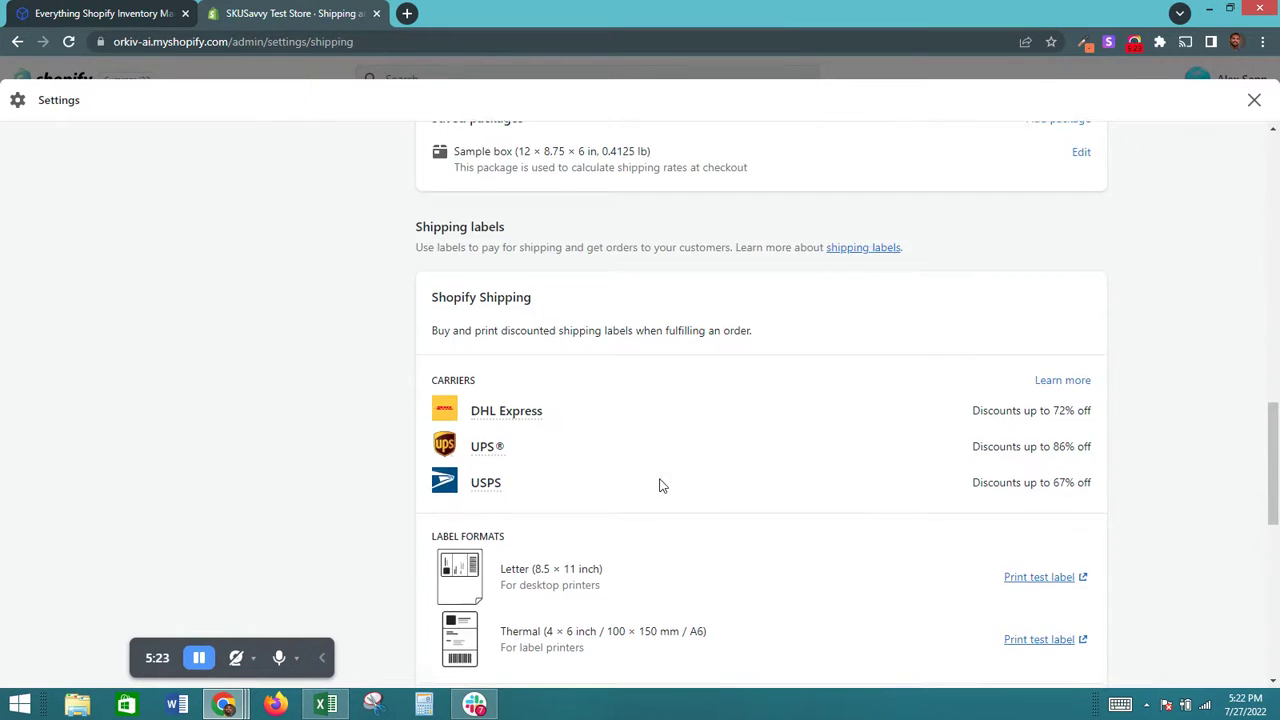
{"action": "scroll", "coordinate": [660, 473], "scroll_direction": "down", "scroll_amount": 1}
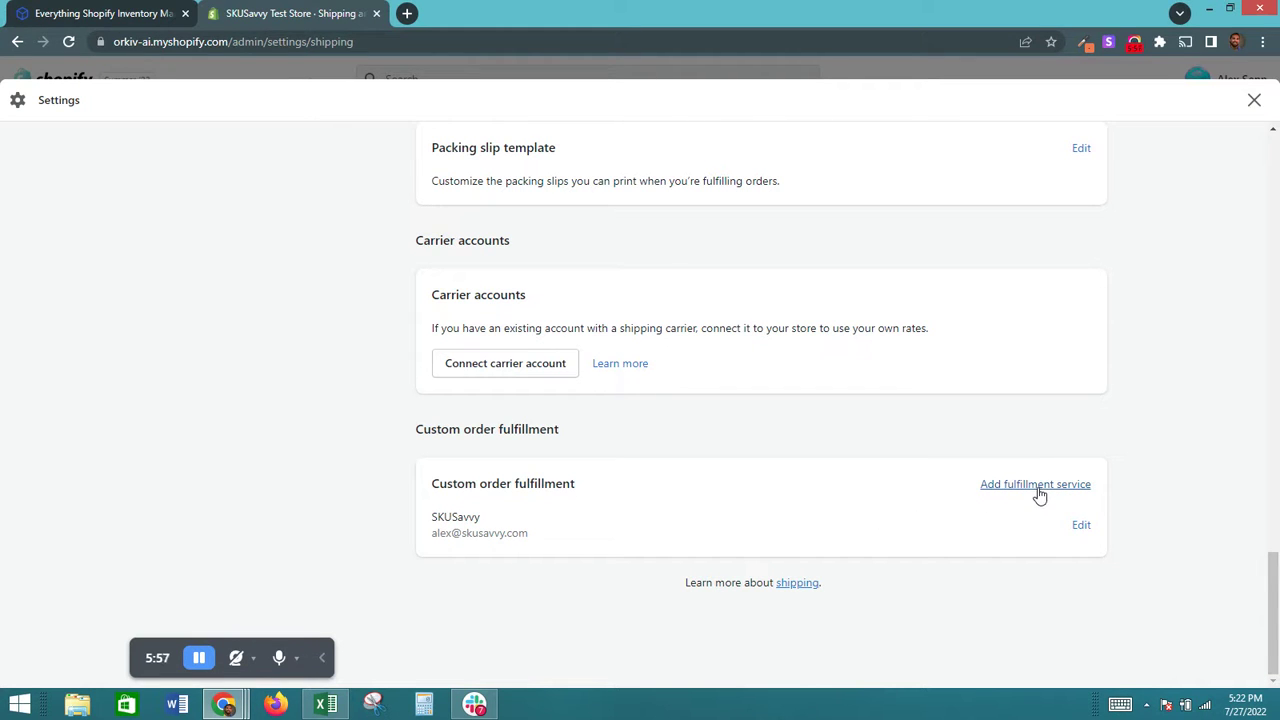
View the SKUSavvy fulfillment service's name and email settings, and close them without changes.
{"action": "left_click", "coordinate": [1082, 527]}
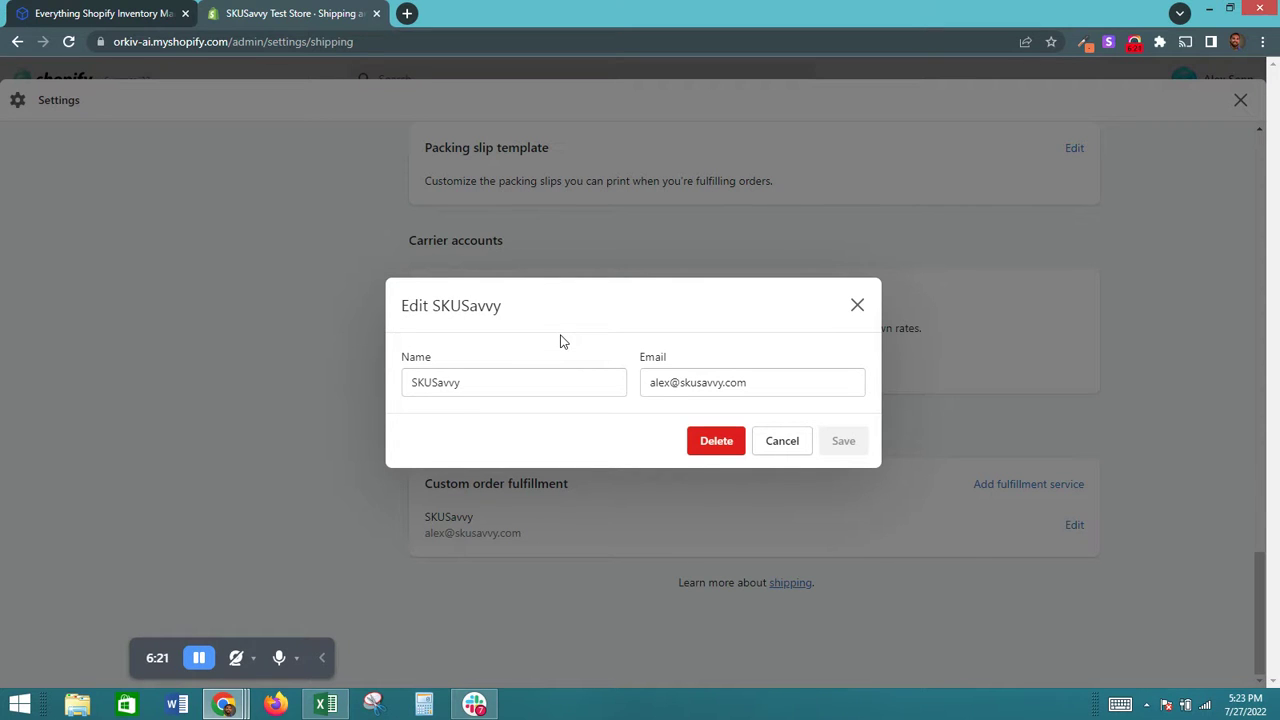
{"action": "left_click", "coordinate": [858, 306]}
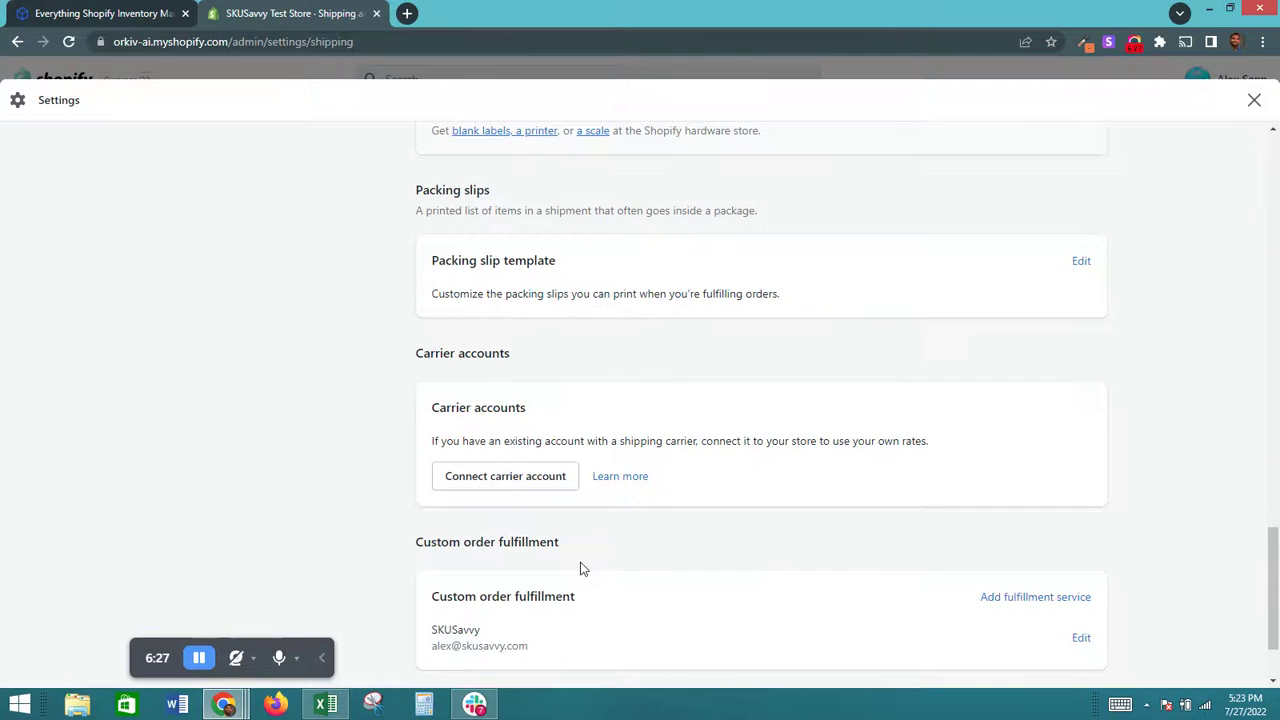
{"action": "scroll", "coordinate": [583, 563], "scroll_direction": "down", "scroll_amount": 1}
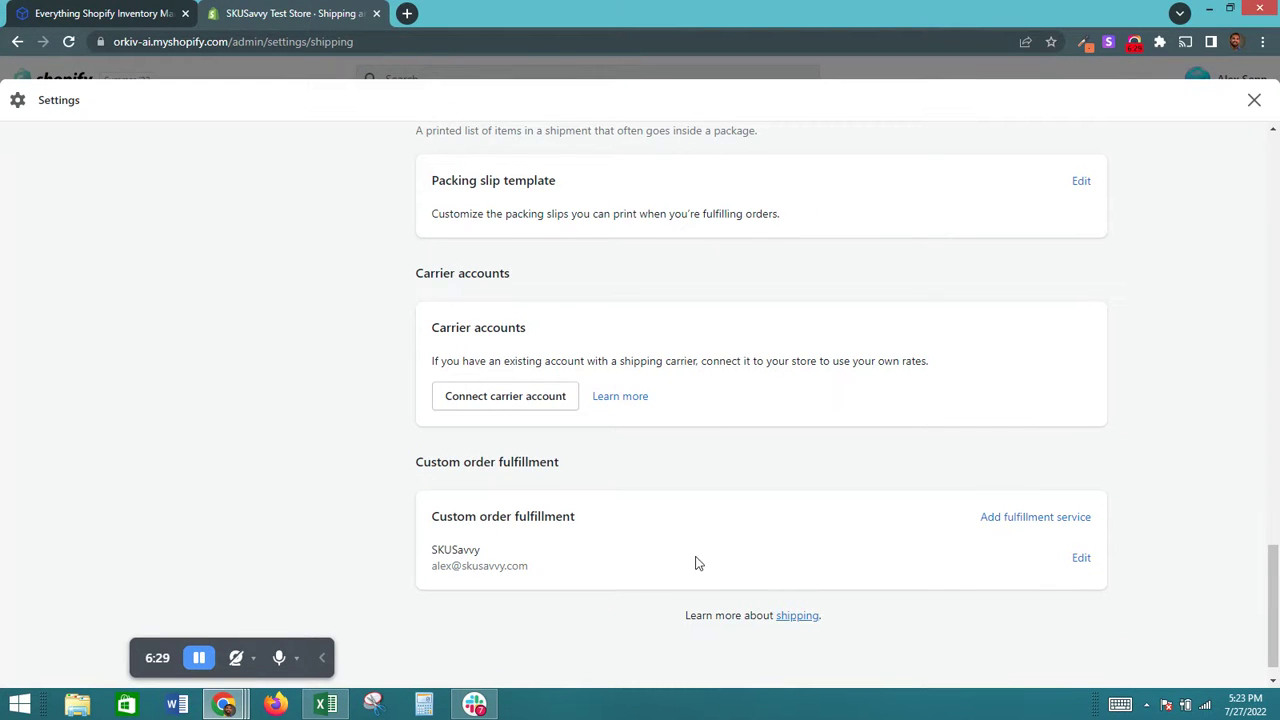
Return to the Locations settings and recheck the location priority order without reordering it.
{"action": "scroll", "coordinate": [691, 474], "scroll_direction": "up", "scroll_amount": 4}
{"action": "scroll", "coordinate": [691, 474], "scroll_direction": "up", "scroll_amount": 15}
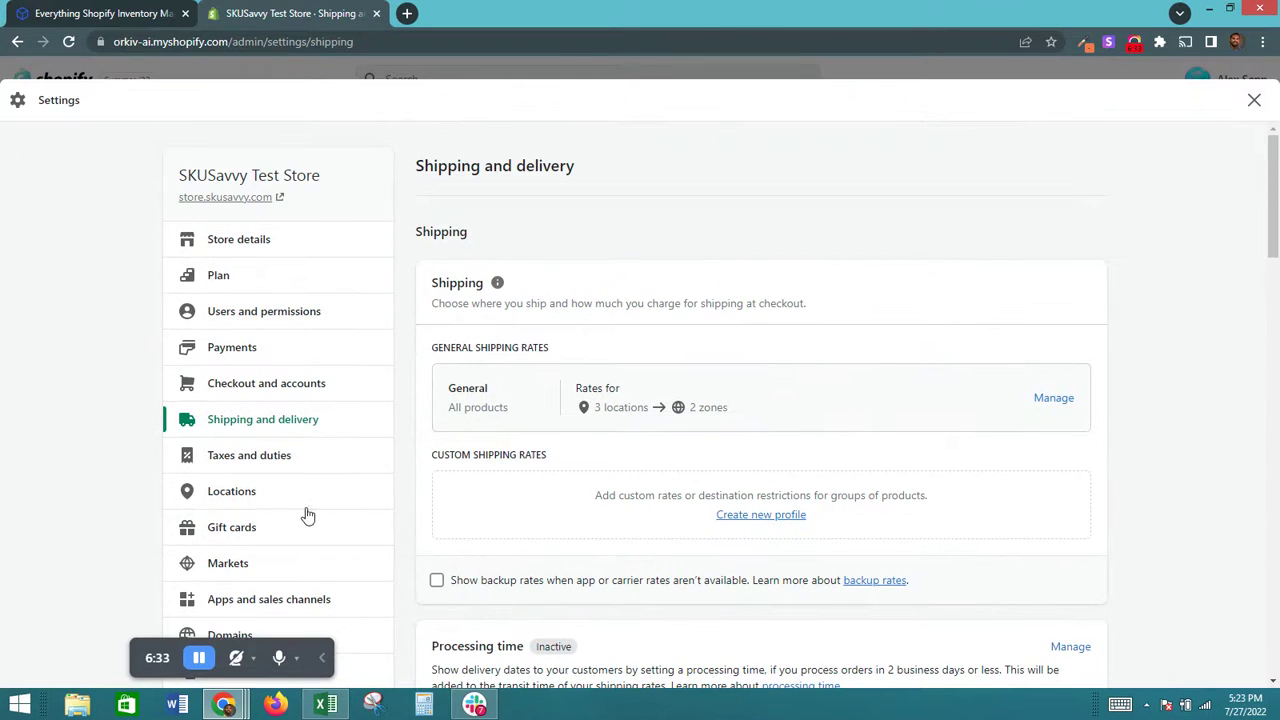
{"action": "left_click", "coordinate": [277, 495]}
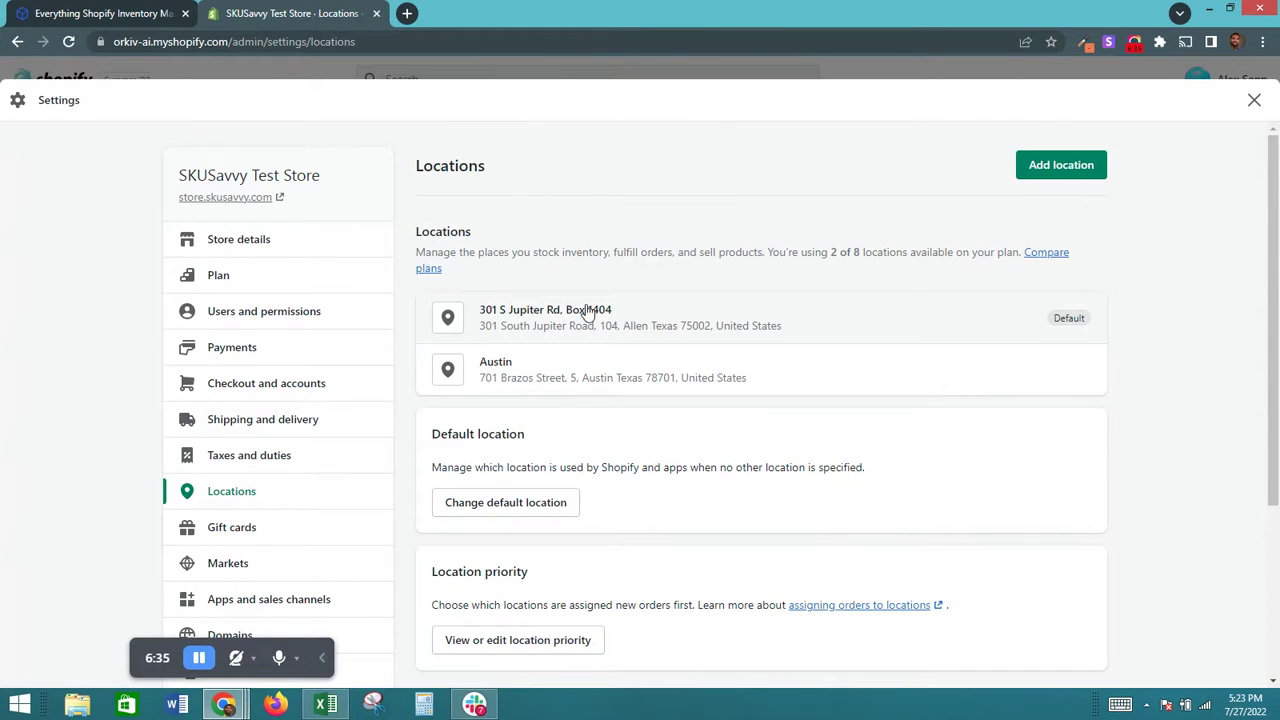
{"action": "scroll", "coordinate": [616, 452], "scroll_direction": "down", "scroll_amount": 1}
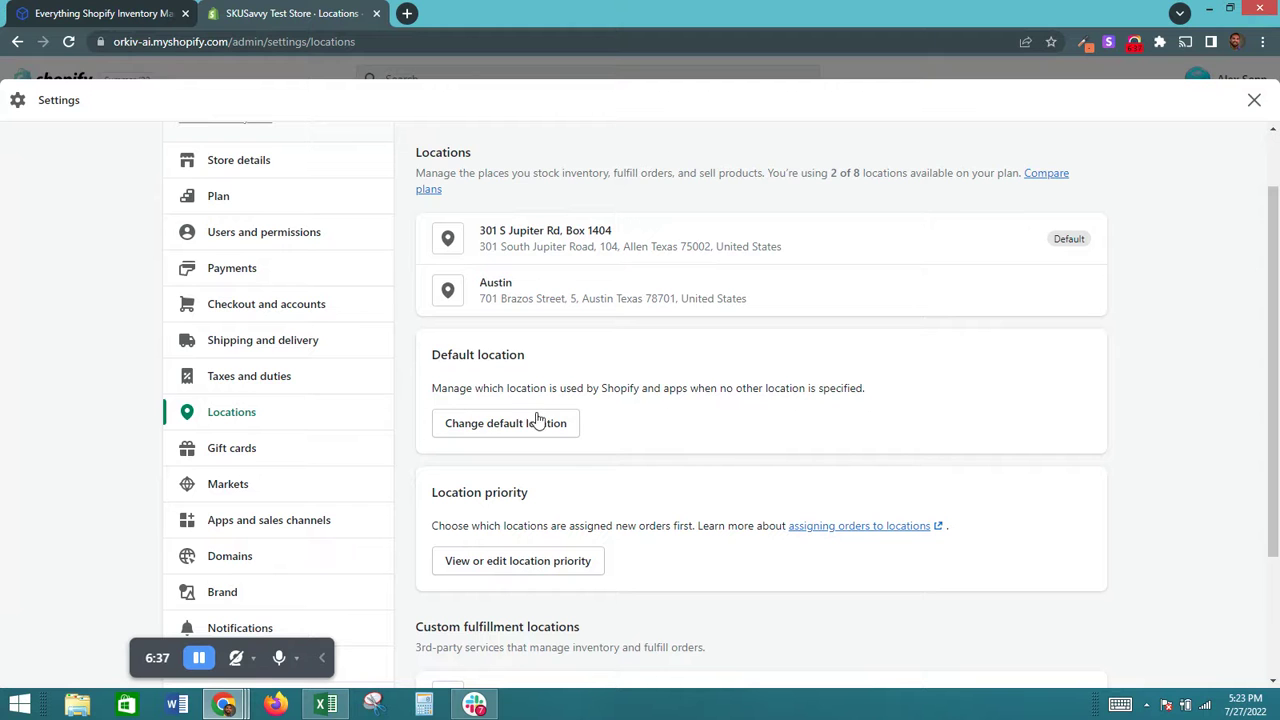
{"action": "scroll", "coordinate": [578, 482], "scroll_direction": "down", "scroll_amount": 1}
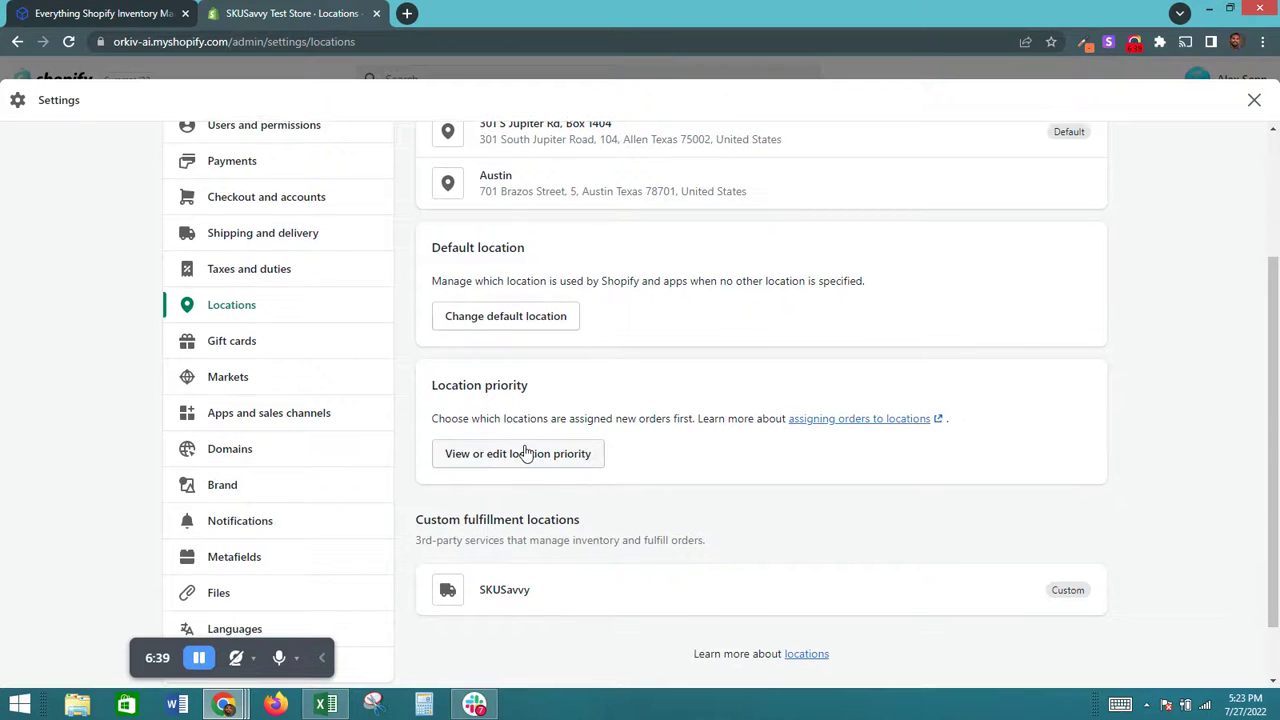
{"action": "left_click", "coordinate": [518, 456]}
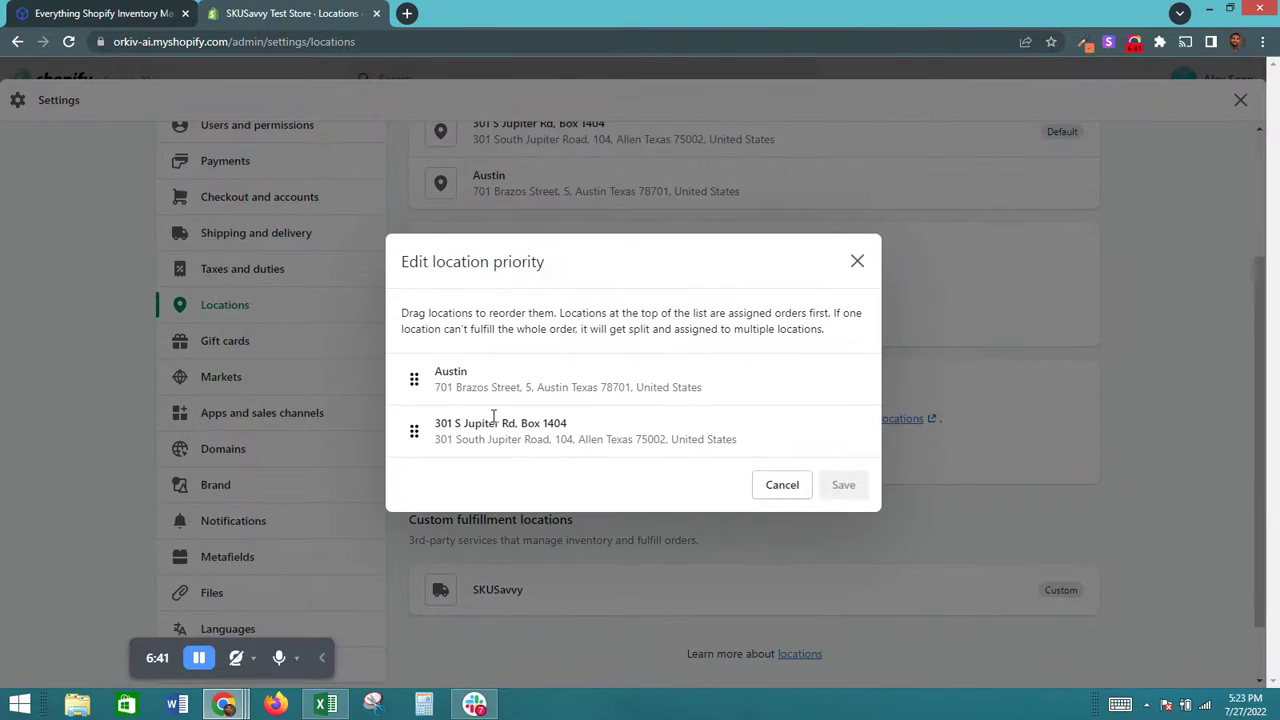
{"action": "left_click", "coordinate": [934, 362]}
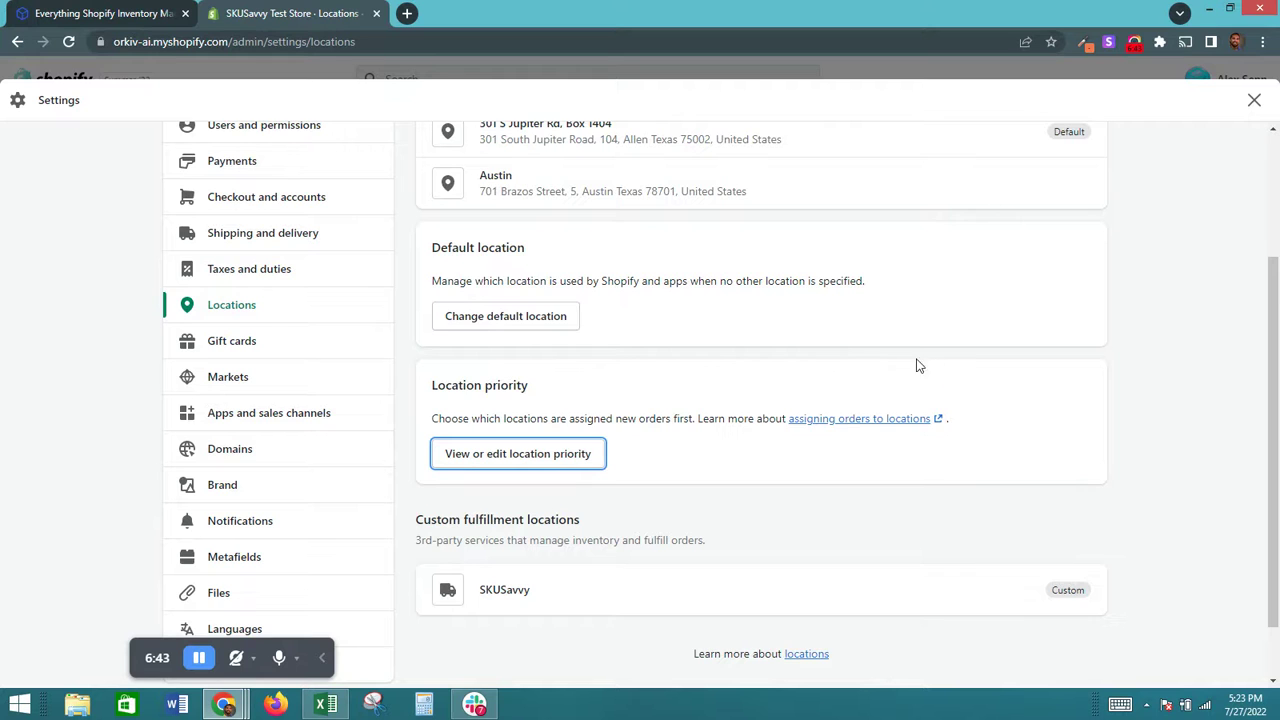
{"action": "scroll", "coordinate": [754, 523], "scroll_direction": "down", "scroll_amount": 1}
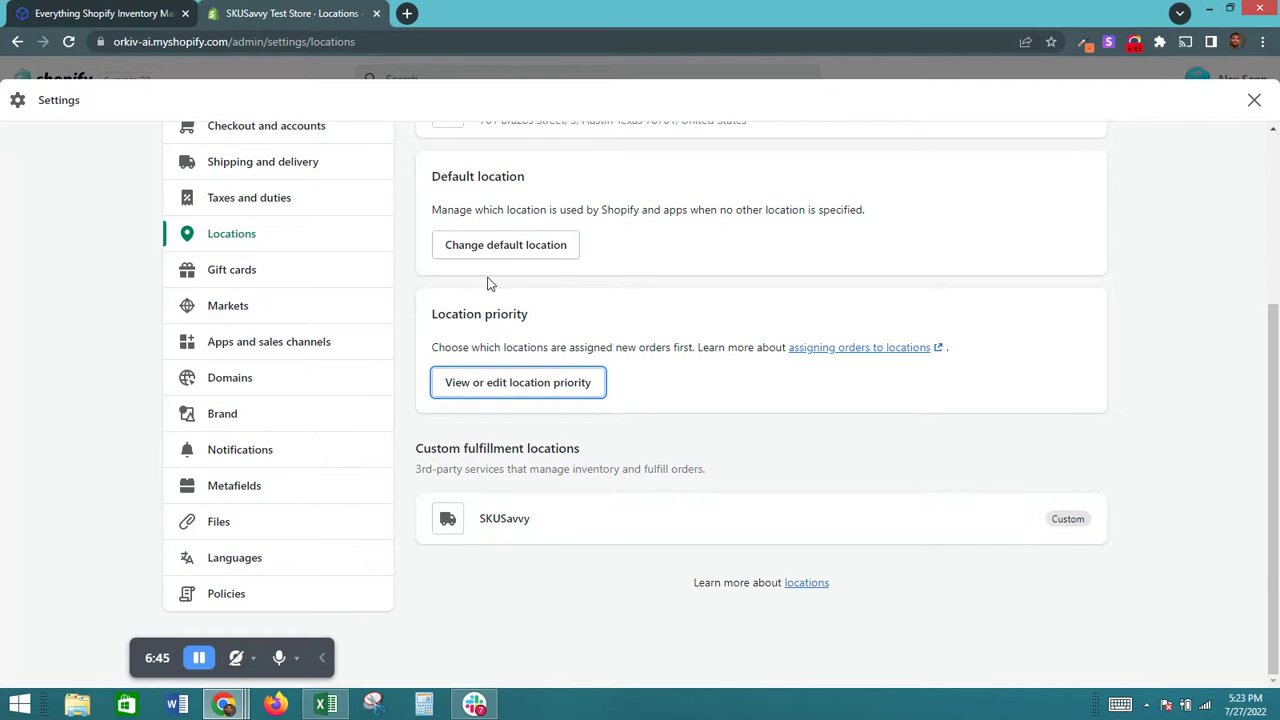
{"action": "scroll", "coordinate": [490, 284], "scroll_direction": "up", "scroll_amount": 3}
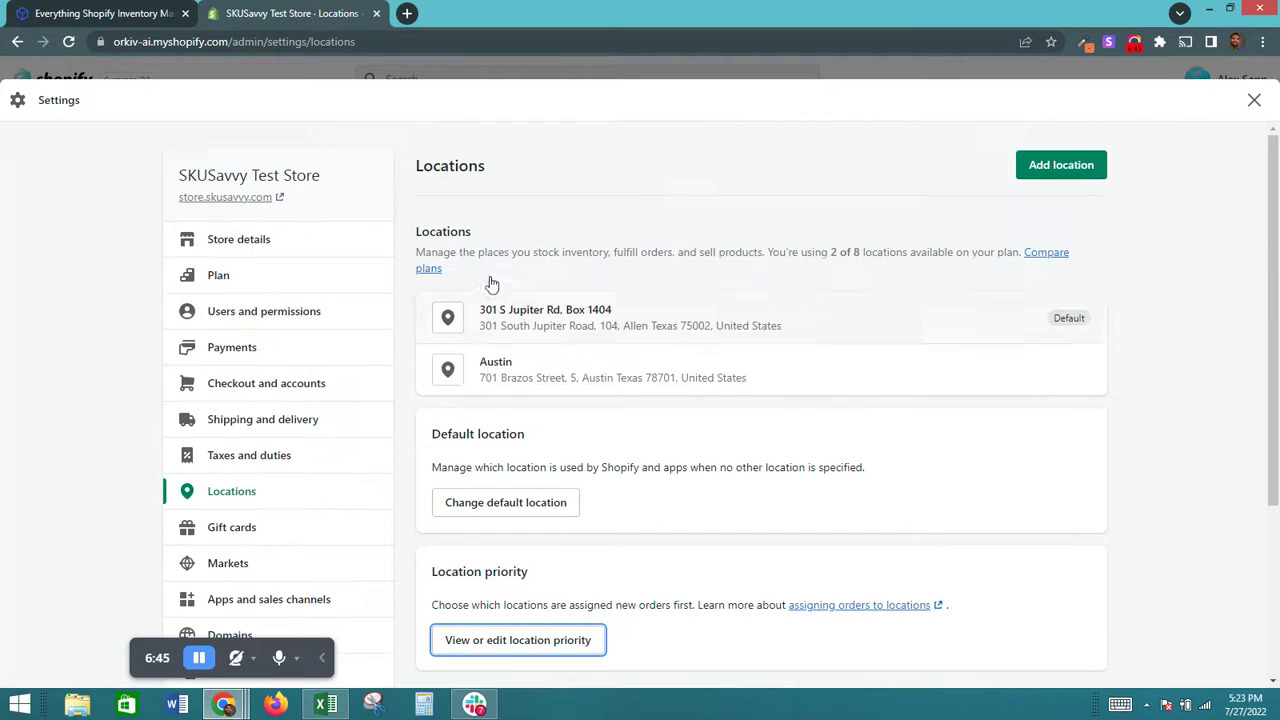
Exit the settings, view the Black Snapback Hat product and return to the products list.
{"action": "left_click", "coordinate": [1253, 104]}
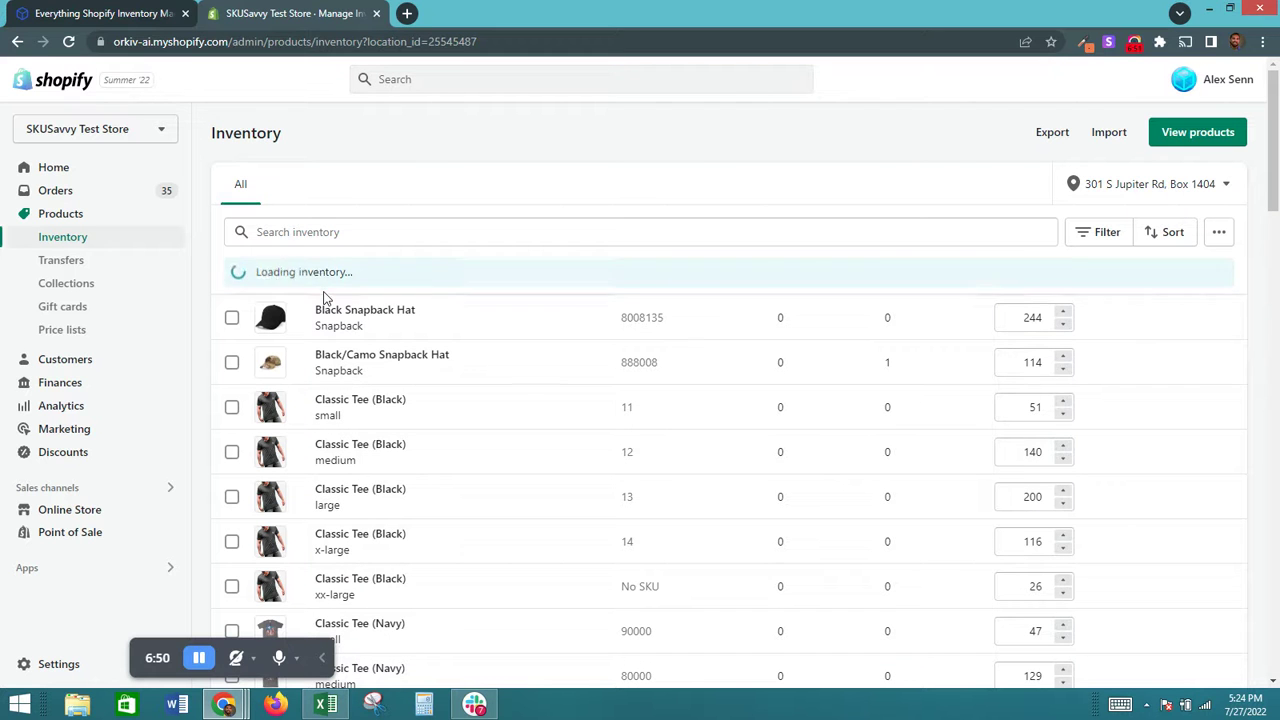
{"action": "left_click", "coordinate": [103, 219]}
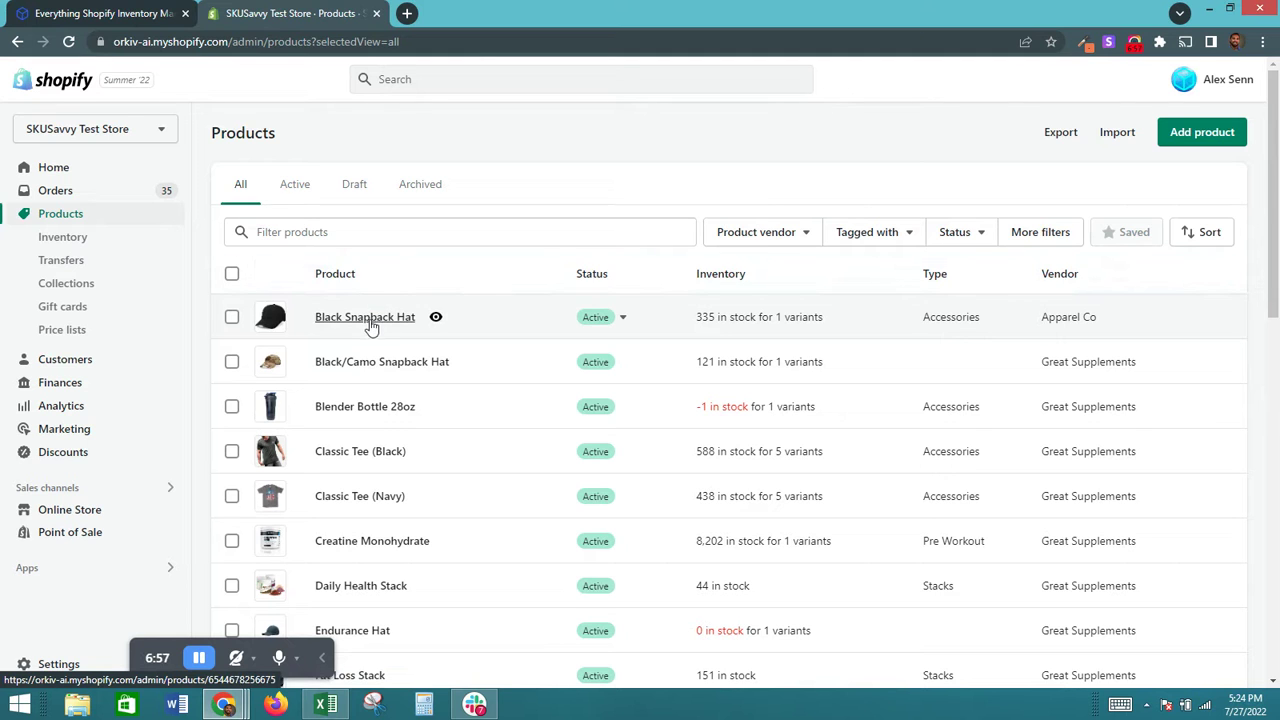
{"action": "left_click", "coordinate": [365, 317]}
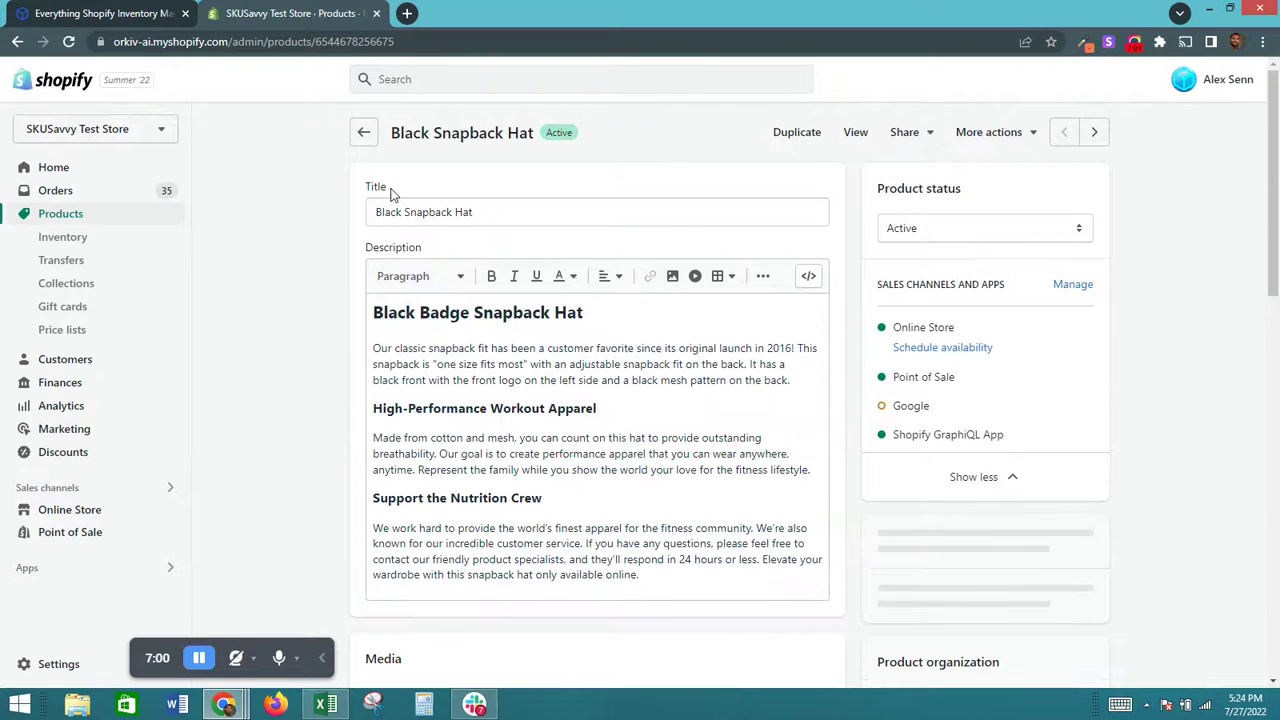
{"action": "left_click", "coordinate": [367, 142]}
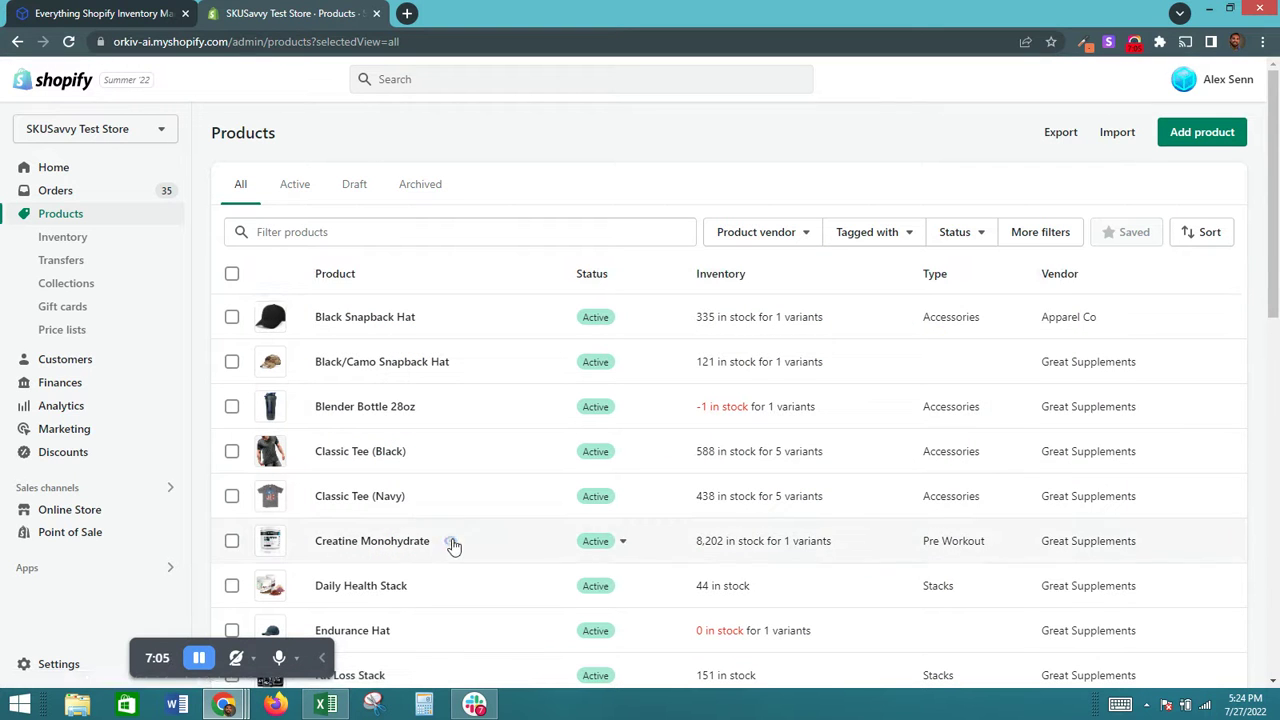
Open the Vegan Protein product and review its description, organization, flavor options and variants.
{"action": "scroll", "coordinate": [452, 545], "scroll_direction": "down", "scroll_amount": 5}
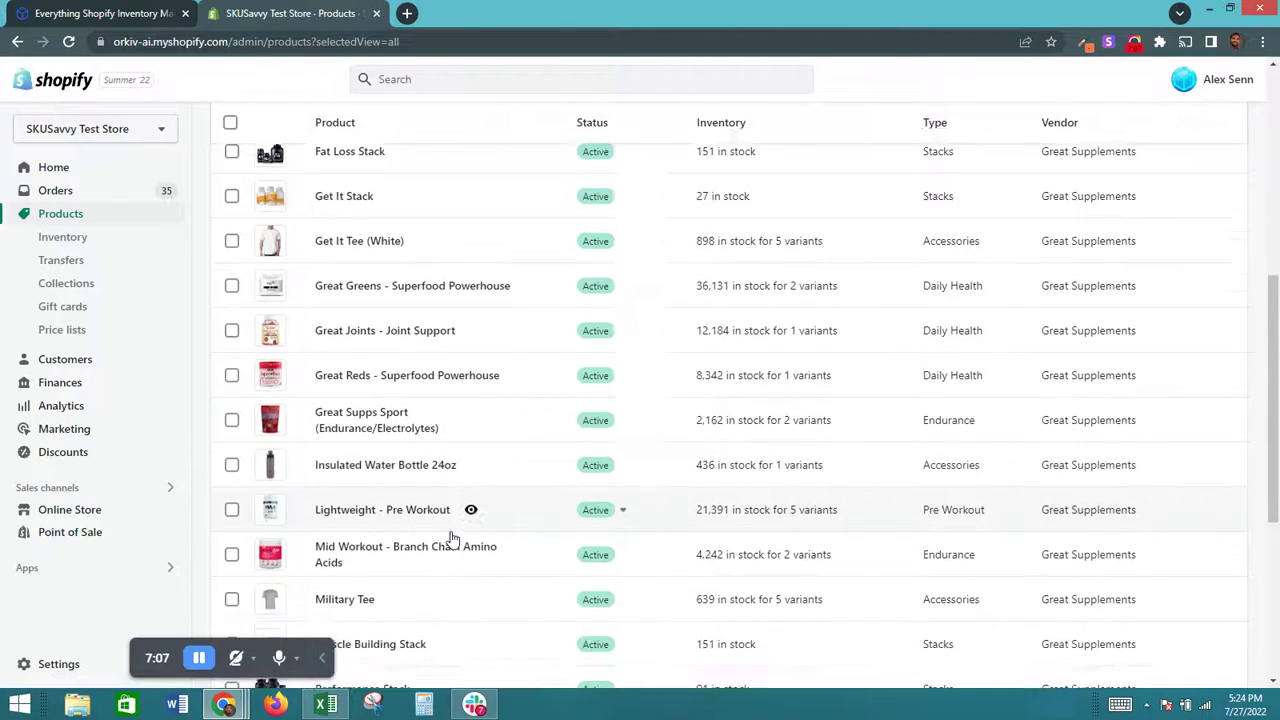
{"action": "scroll", "coordinate": [452, 540], "scroll_direction": "down", "scroll_amount": 4}
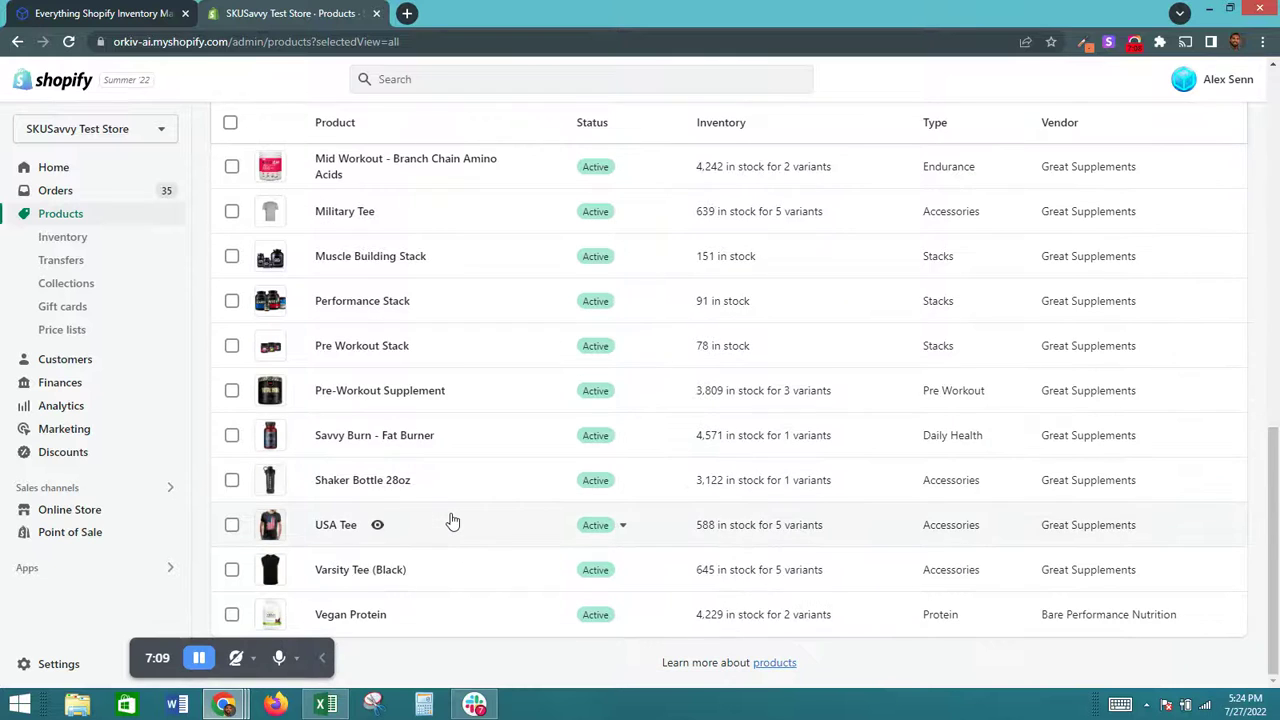
{"action": "left_click", "coordinate": [367, 627]}
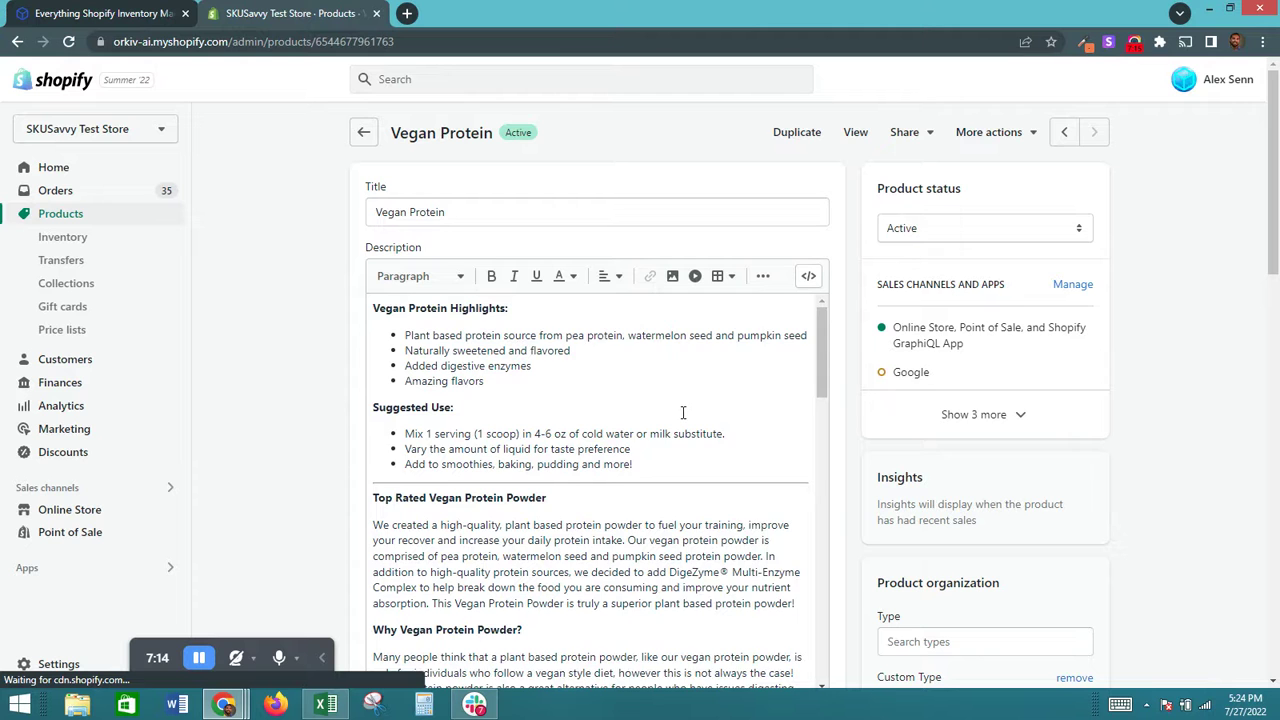
{"action": "scroll", "coordinate": [683, 412], "scroll_direction": "down", "scroll_amount": 1}
{"action": "scroll", "coordinate": [853, 450], "scroll_direction": "down", "scroll_amount": 1}
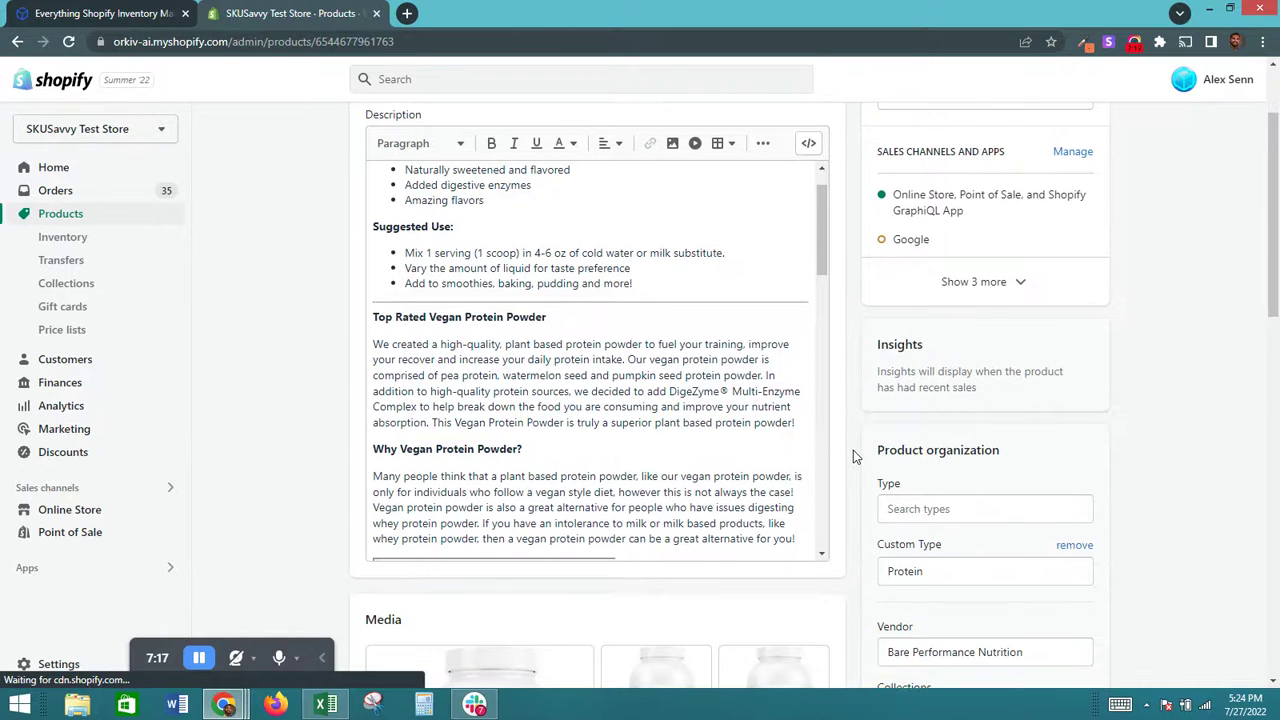
{"action": "scroll", "coordinate": [853, 450], "scroll_direction": "down", "scroll_amount": 1}
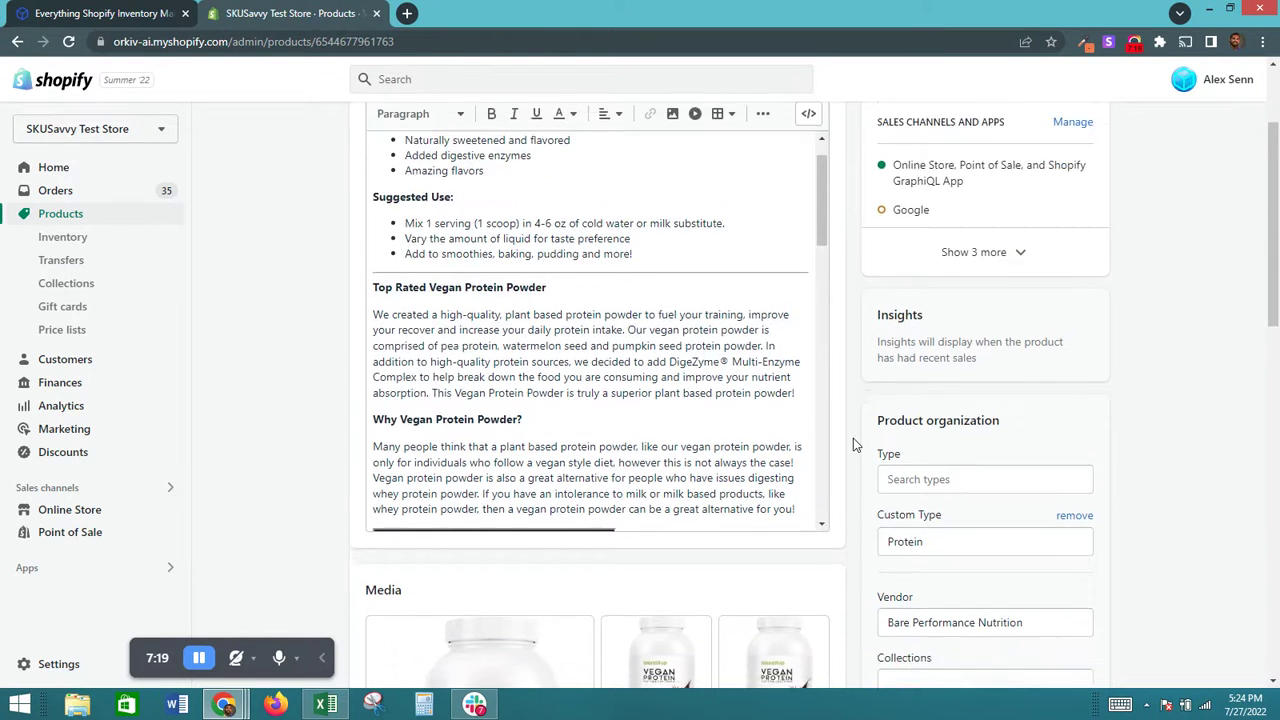
{"action": "scroll", "coordinate": [855, 443], "scroll_direction": "down", "scroll_amount": 5}
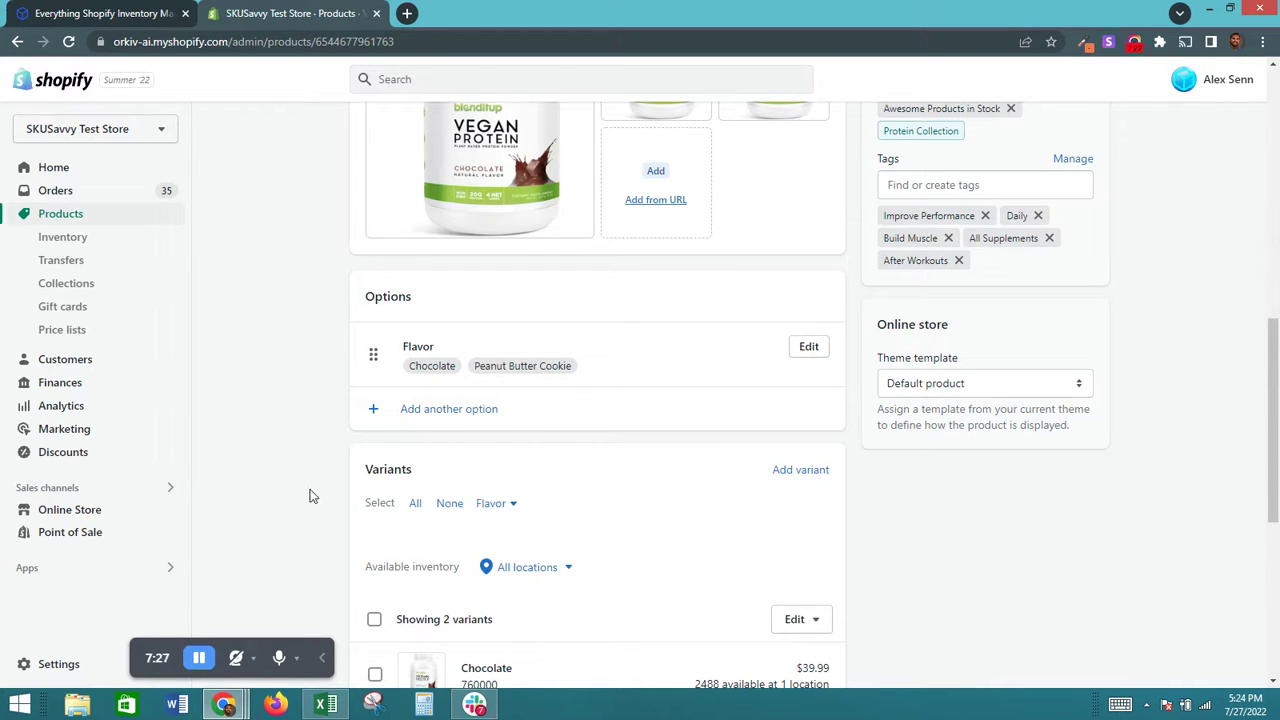
{"action": "scroll", "coordinate": [329, 320], "scroll_direction": "down", "scroll_amount": 3}
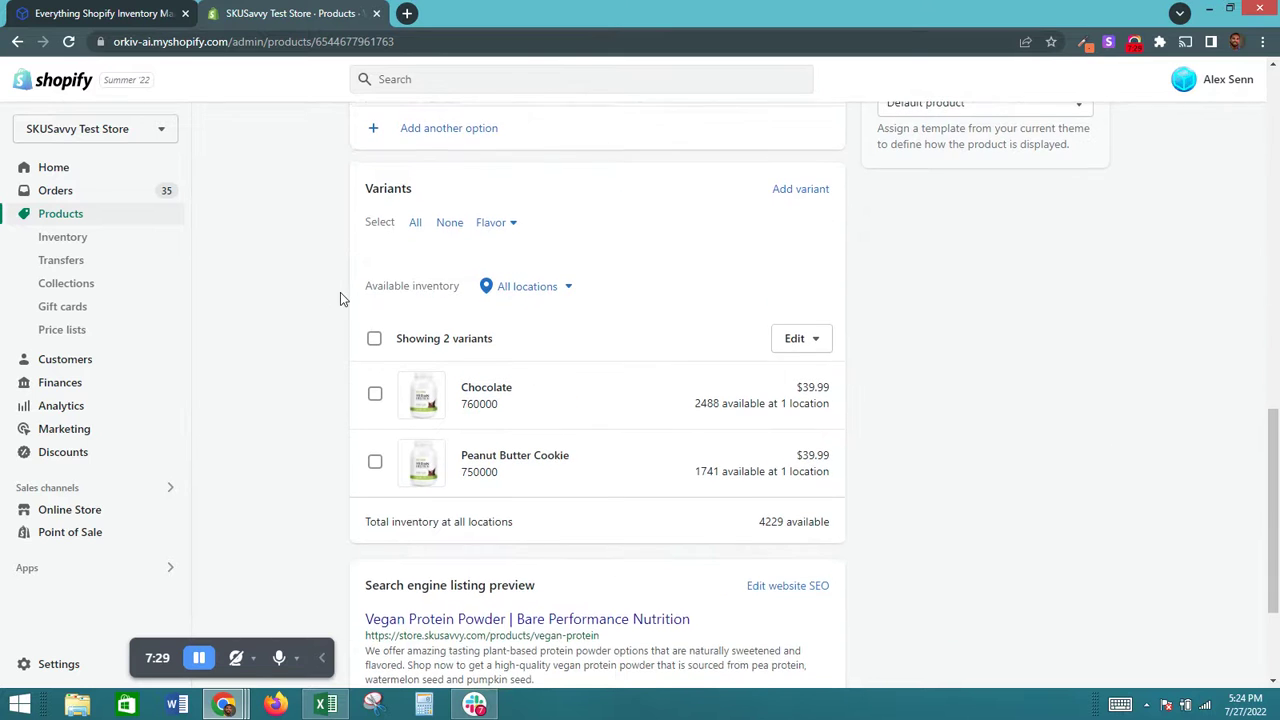
{"action": "scroll", "coordinate": [340, 294], "scroll_direction": "up", "scroll_amount": 1}
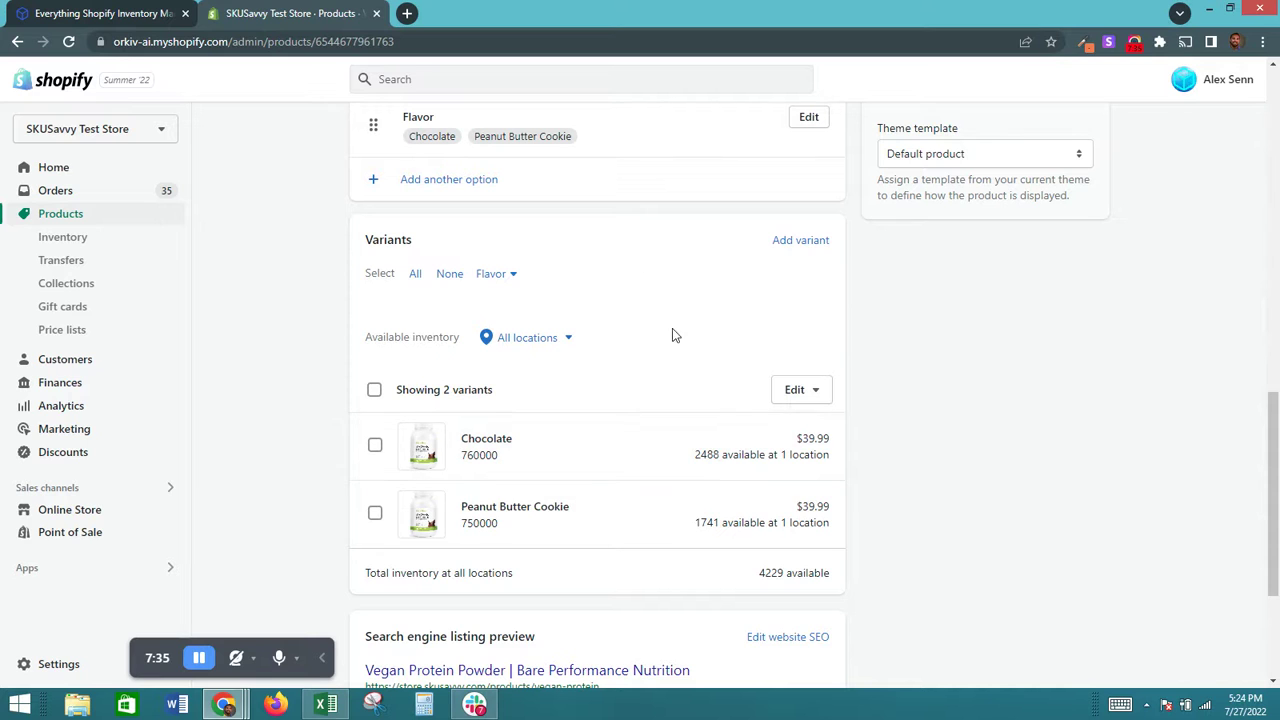
Open the Chocolate variant and review its pricing, stocking location choices, SKU, barcode, quantity tracking and stock by location.
{"action": "left_click", "coordinate": [586, 451]}
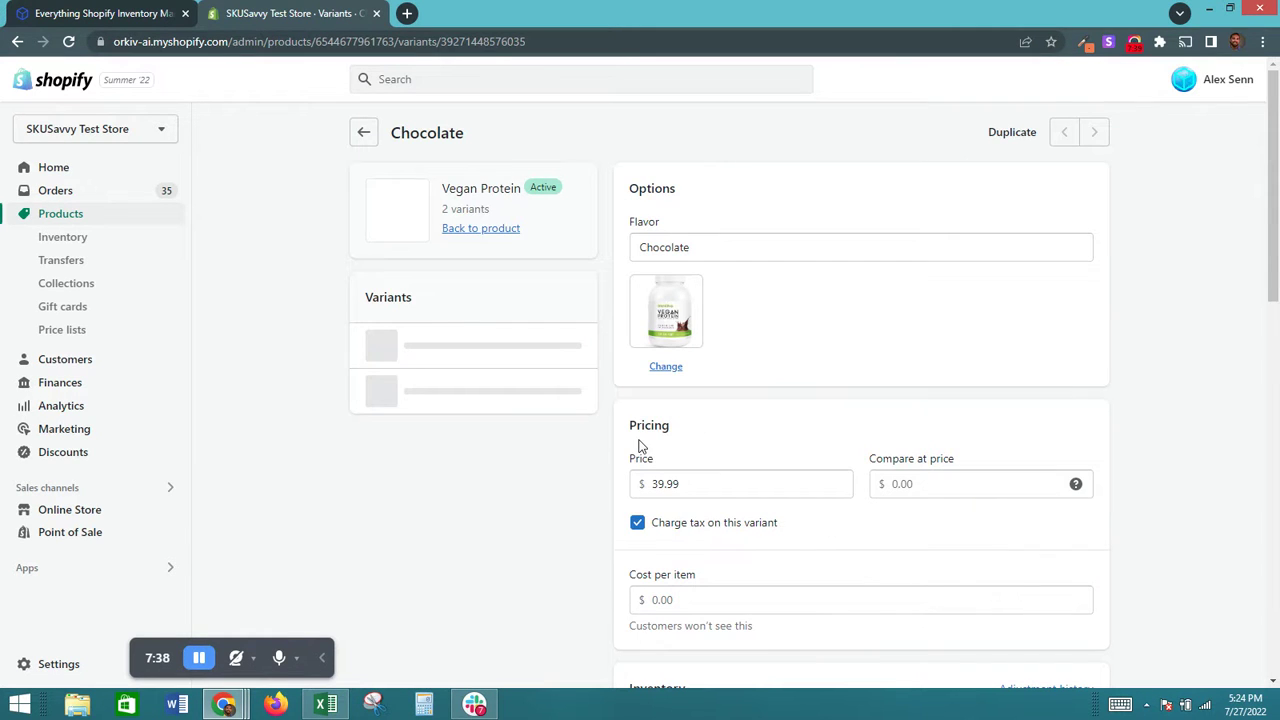
{"action": "scroll", "coordinate": [785, 445], "scroll_direction": "down", "scroll_amount": 1}
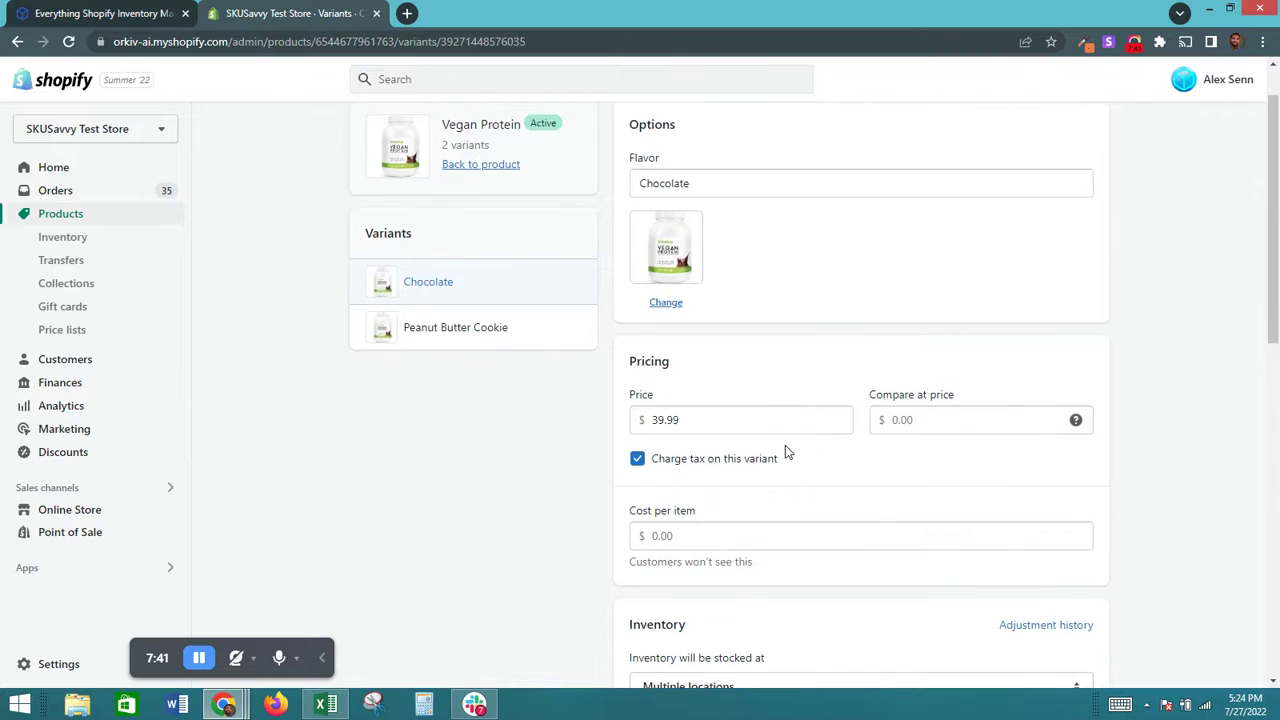
{"action": "scroll", "coordinate": [785, 452], "scroll_direction": "down", "scroll_amount": 3}
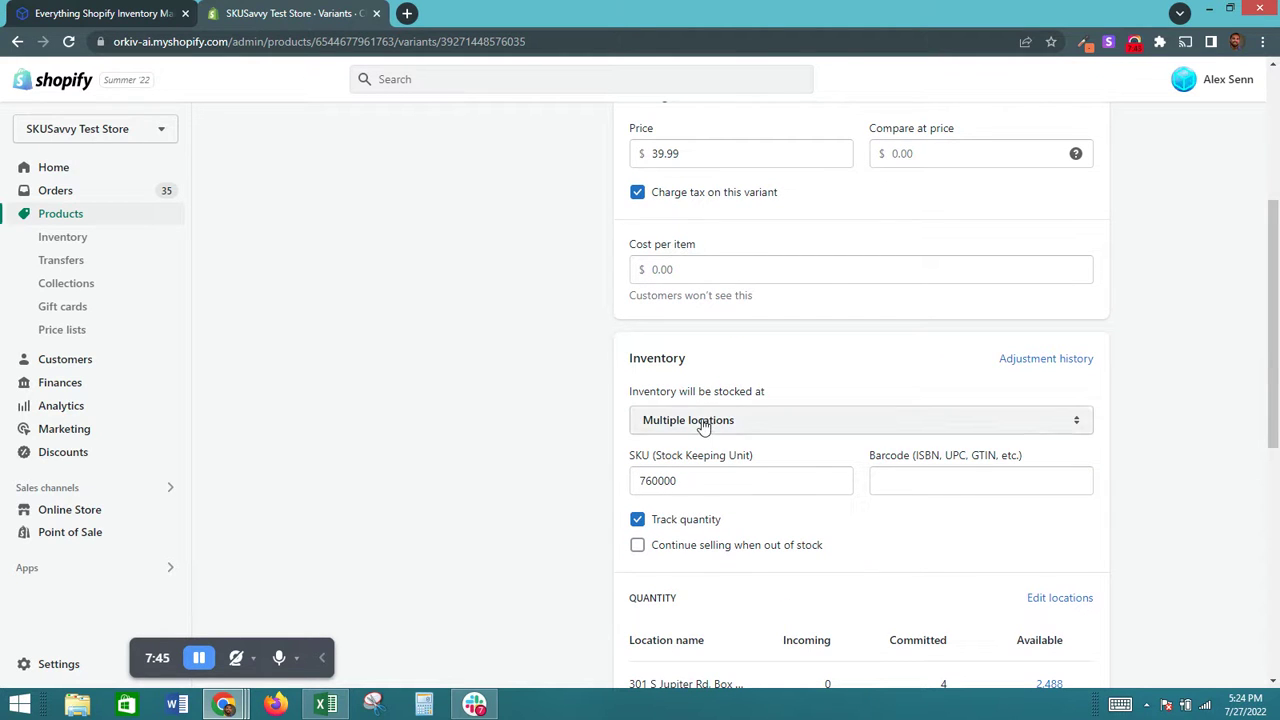
{"action": "left_click", "coordinate": [706, 422]}
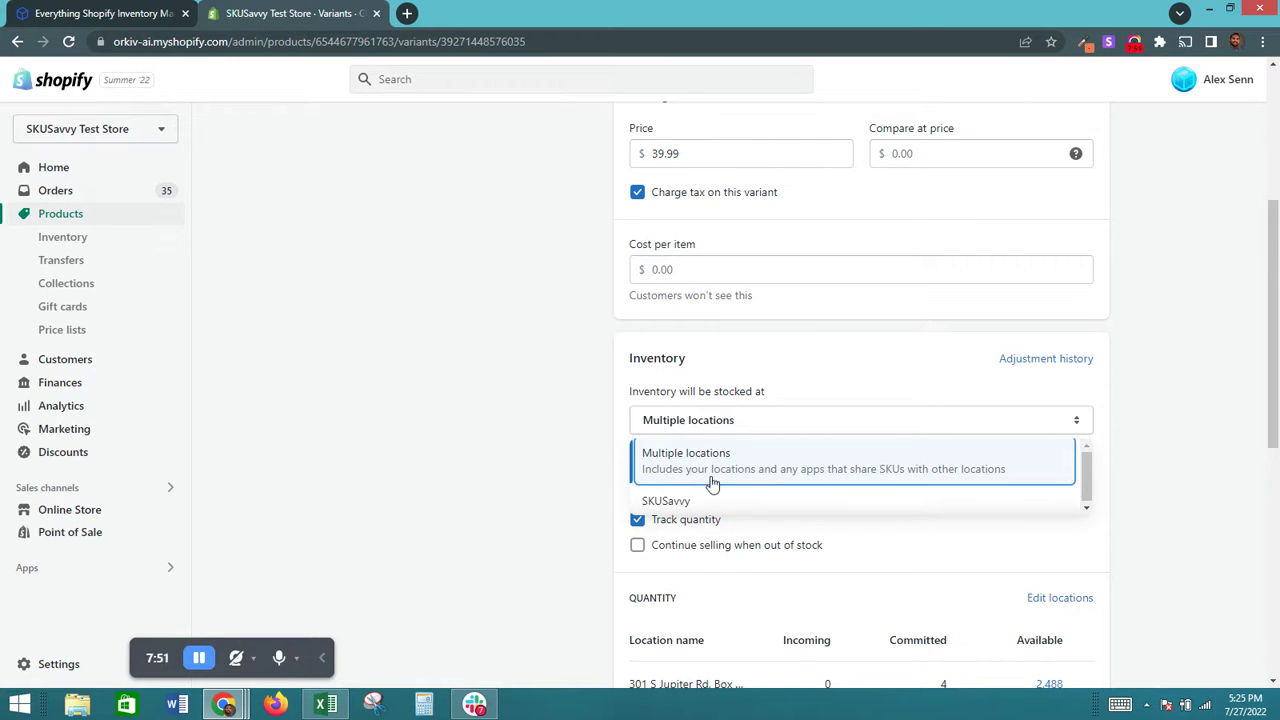
{"action": "left_click", "coordinate": [834, 374]}
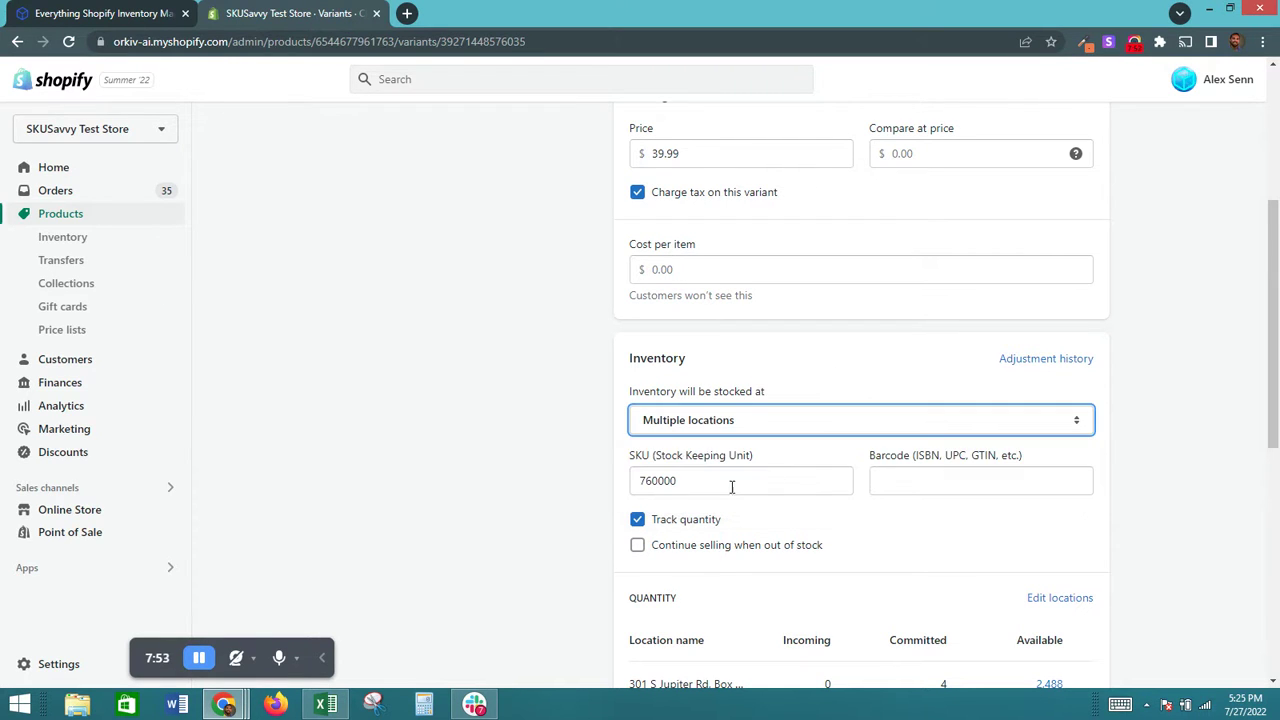
{"action": "scroll", "coordinate": [657, 526], "scroll_direction": "down", "scroll_amount": 1}
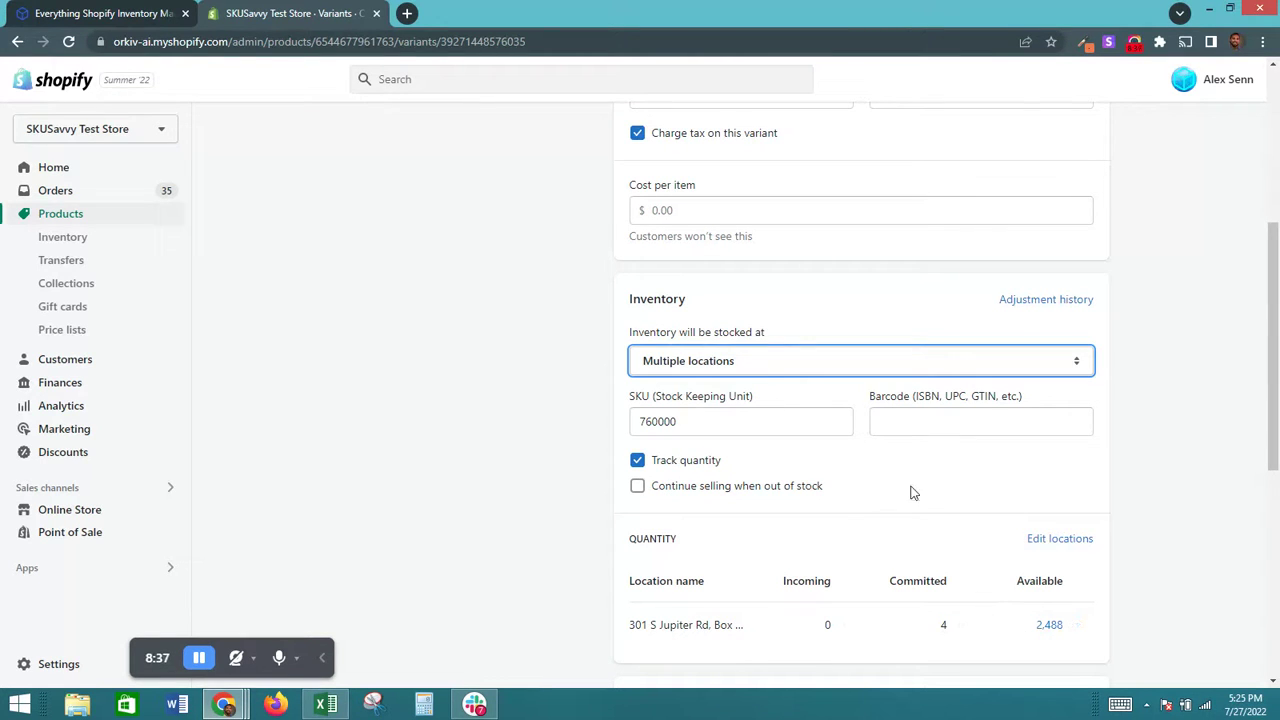
Allow the Chocolate variant to continue selling when out of stock and save the variant.
{"action": "scroll", "coordinate": [833, 498], "scroll_direction": "up", "scroll_amount": 1}
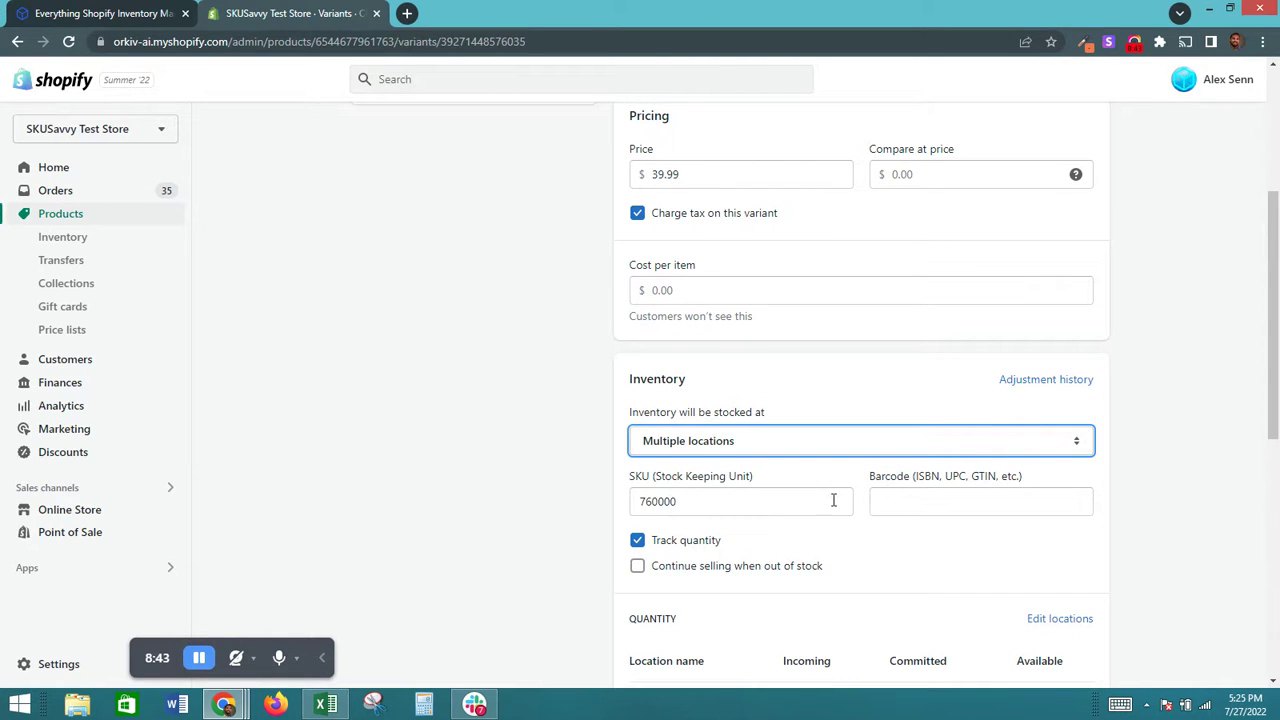
{"action": "left_click", "coordinate": [638, 567]}
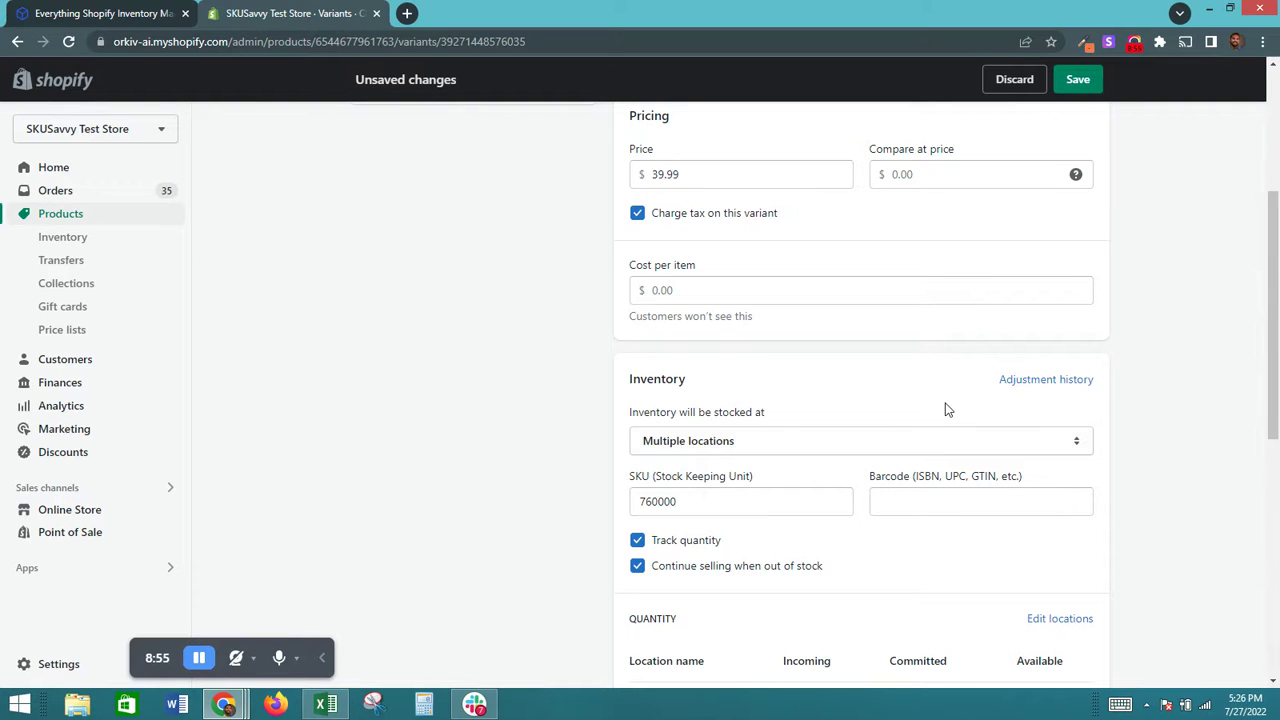
{"action": "left_click", "coordinate": [1080, 82]}
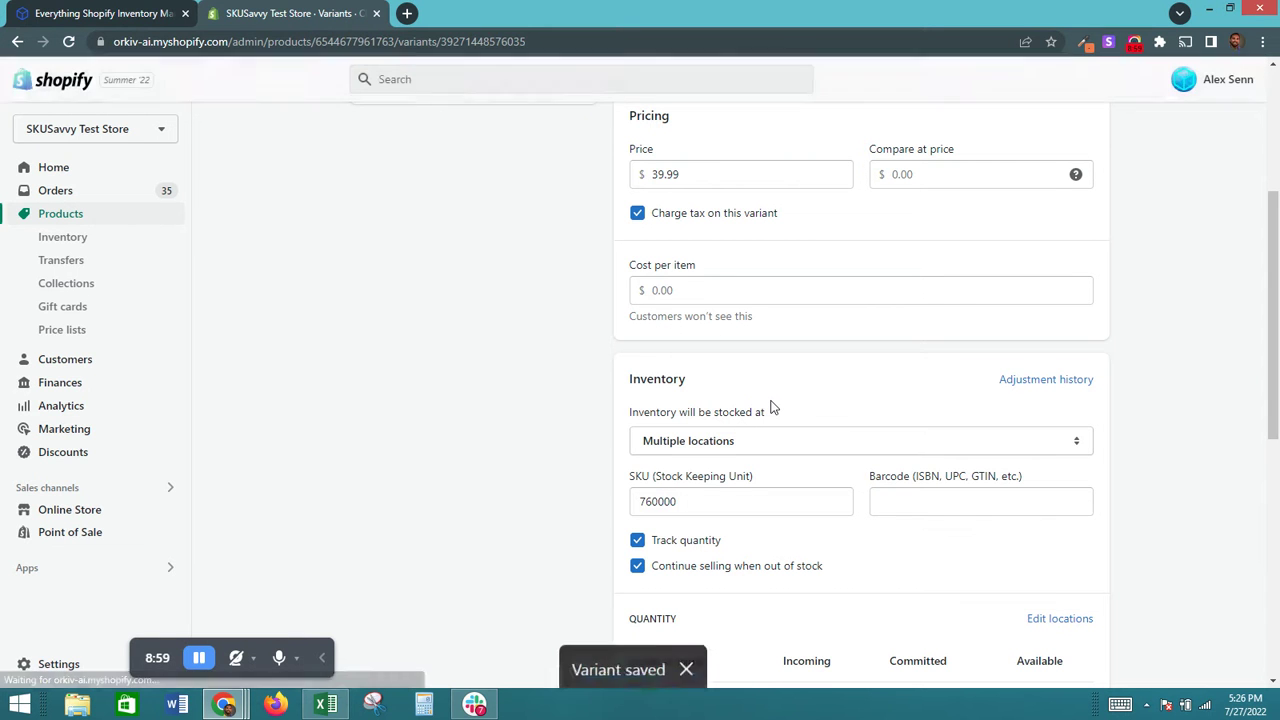
{"action": "scroll", "coordinate": [810, 330], "scroll_direction": "up", "scroll_amount": 3}
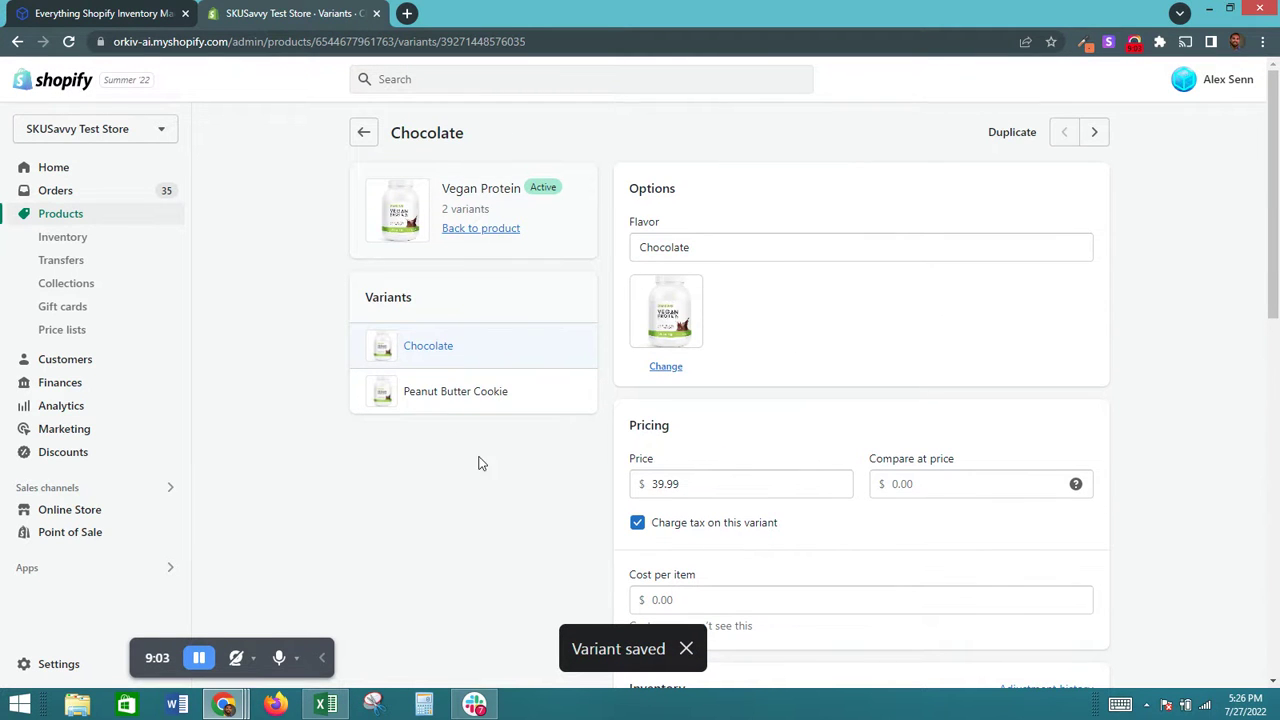
Open the Peanut Butter Cookie variant, enable continued selling when out of stock and save it.
{"action": "scroll", "coordinate": [508, 583], "scroll_direction": "down", "scroll_amount": 2}
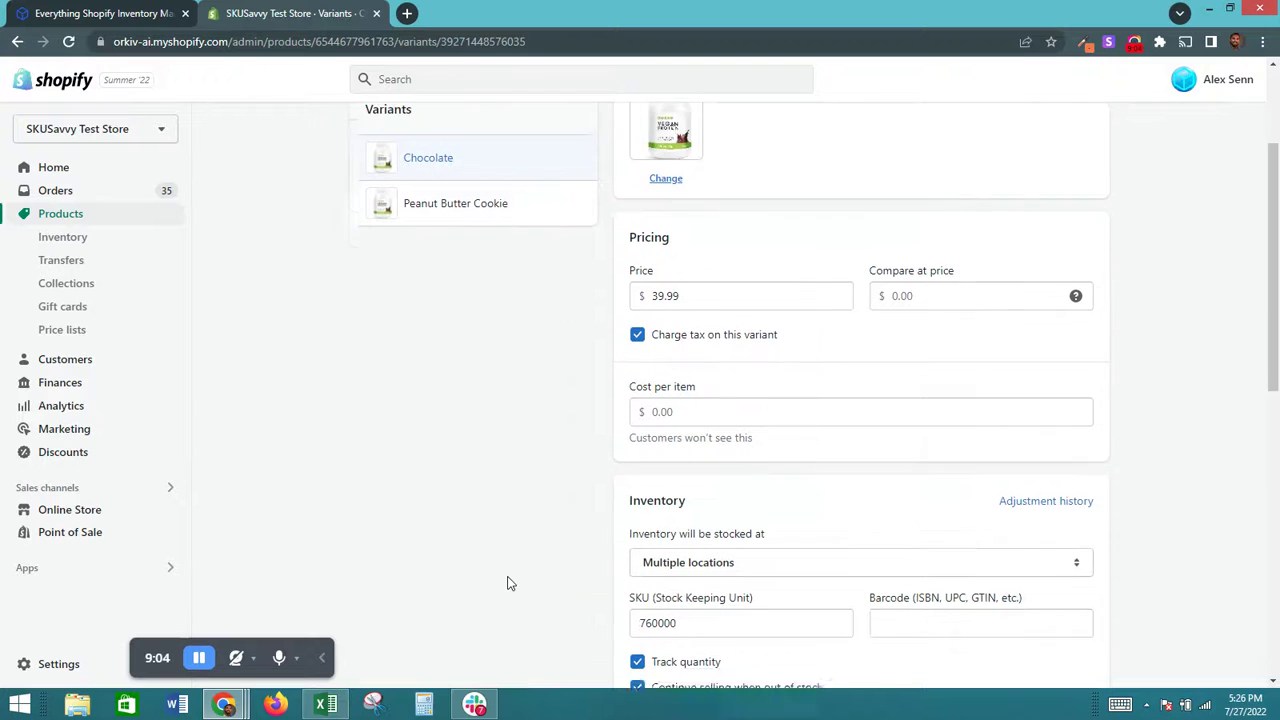
{"action": "left_click", "coordinate": [477, 191]}
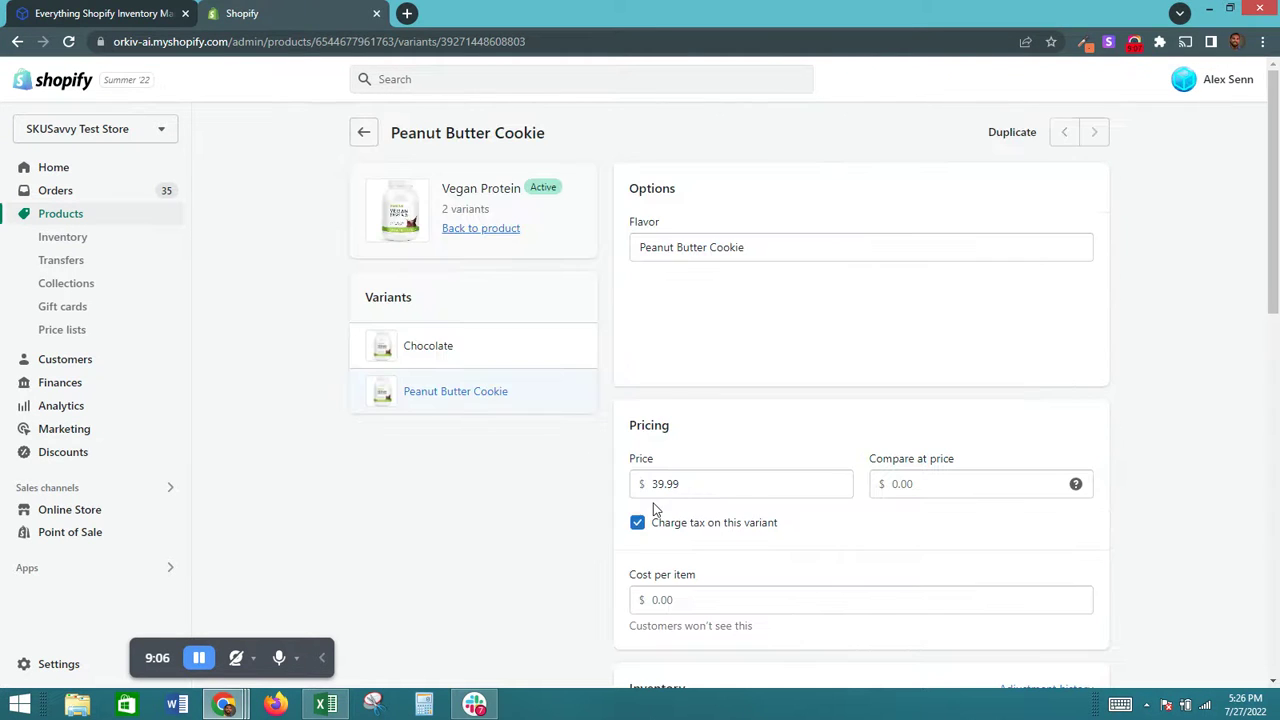
{"action": "scroll", "coordinate": [772, 552], "scroll_direction": "down", "scroll_amount": 5}
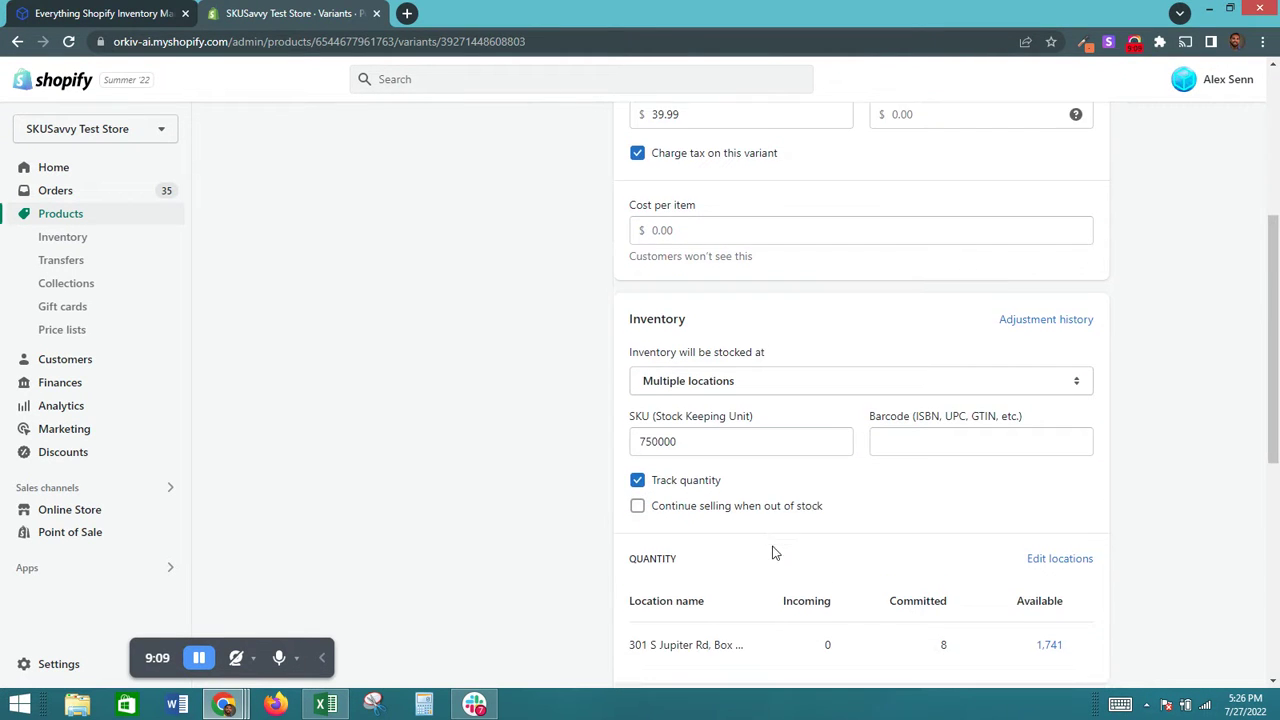
{"action": "left_click", "coordinate": [637, 470]}
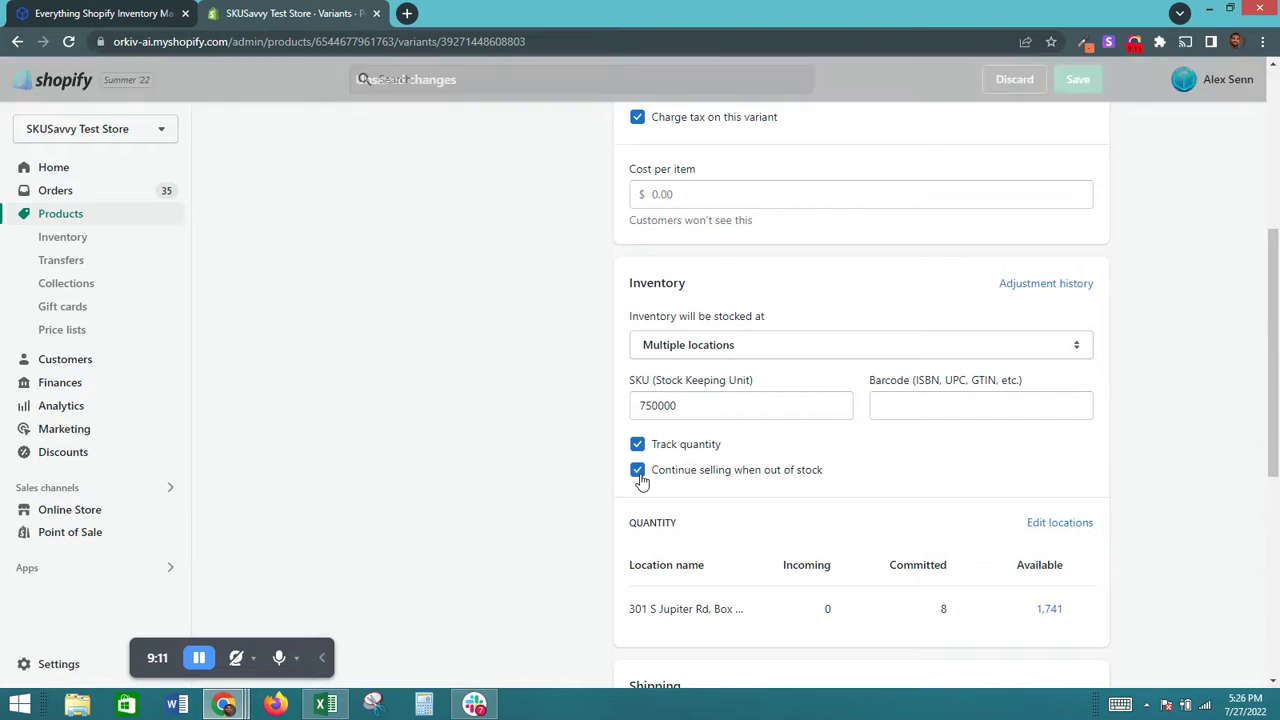
{"action": "left_click", "coordinate": [1078, 80]}
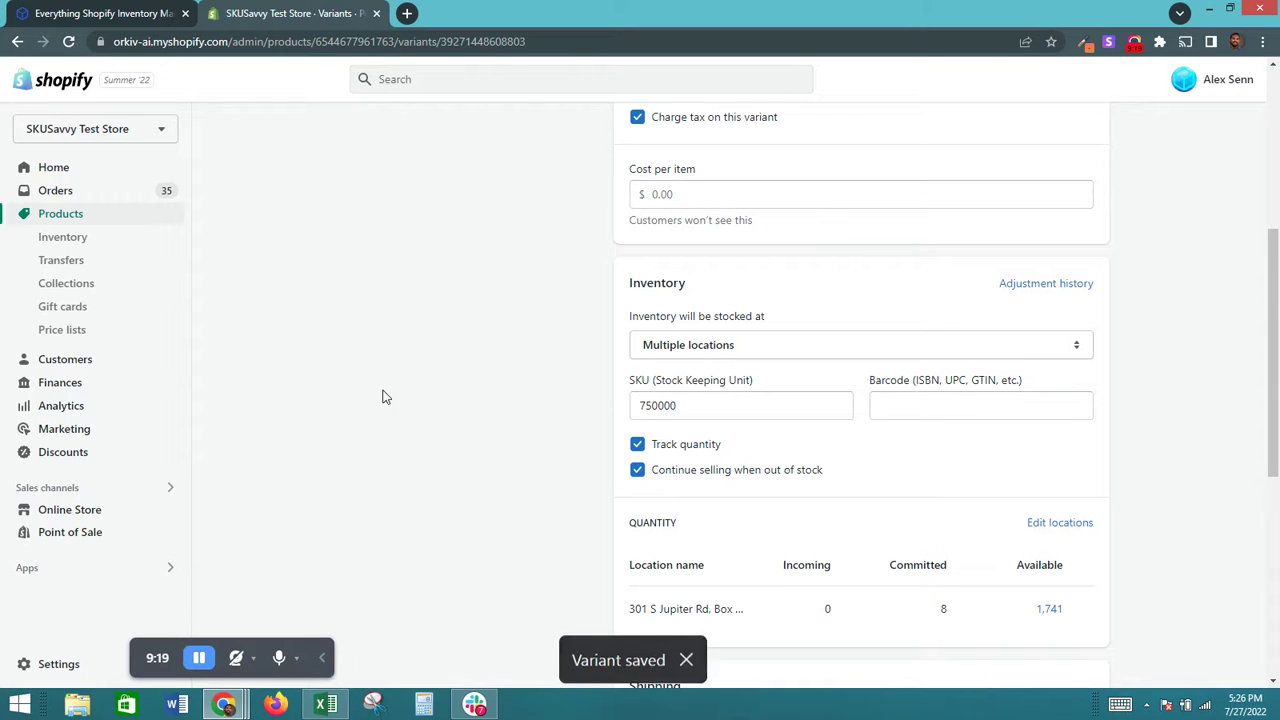
In the Inventory list, set the Black/Camo Snapback Hat's available quantity to 115 with the adjustment reason Damaged and save.
{"action": "left_click", "coordinate": [112, 245]}
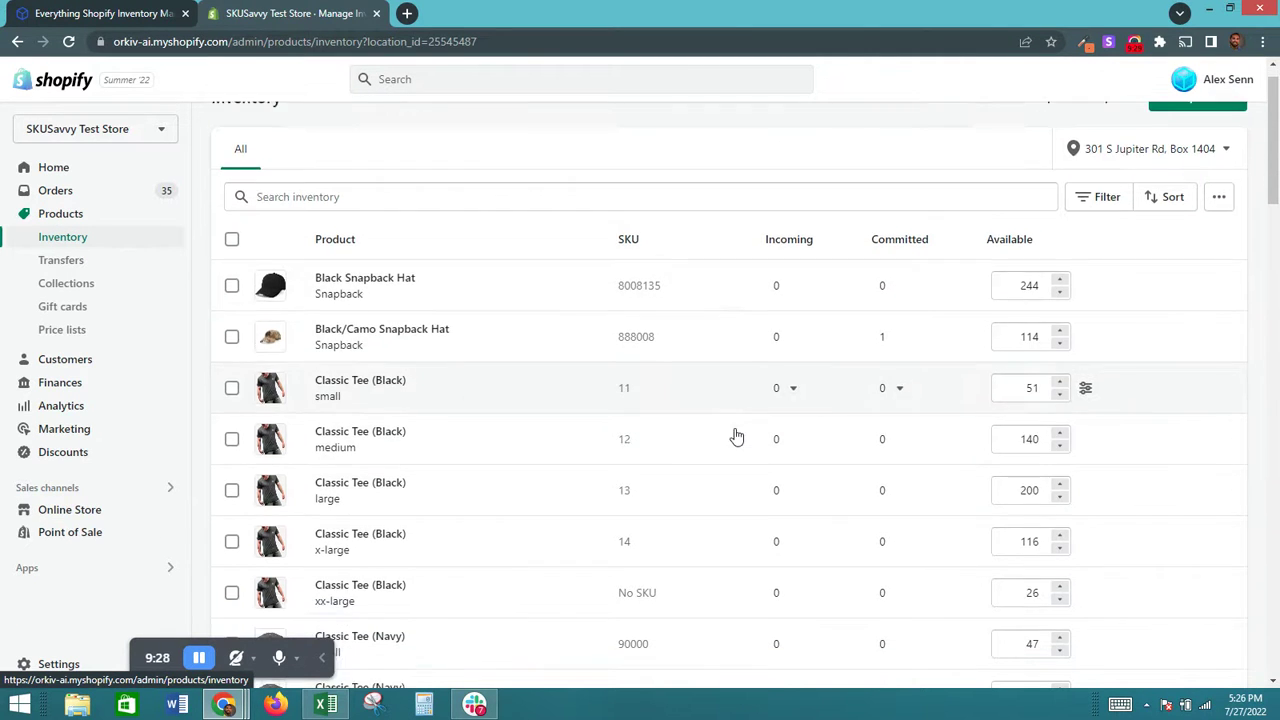
{"action": "scroll", "coordinate": [737, 437], "scroll_direction": "down", "scroll_amount": 2}
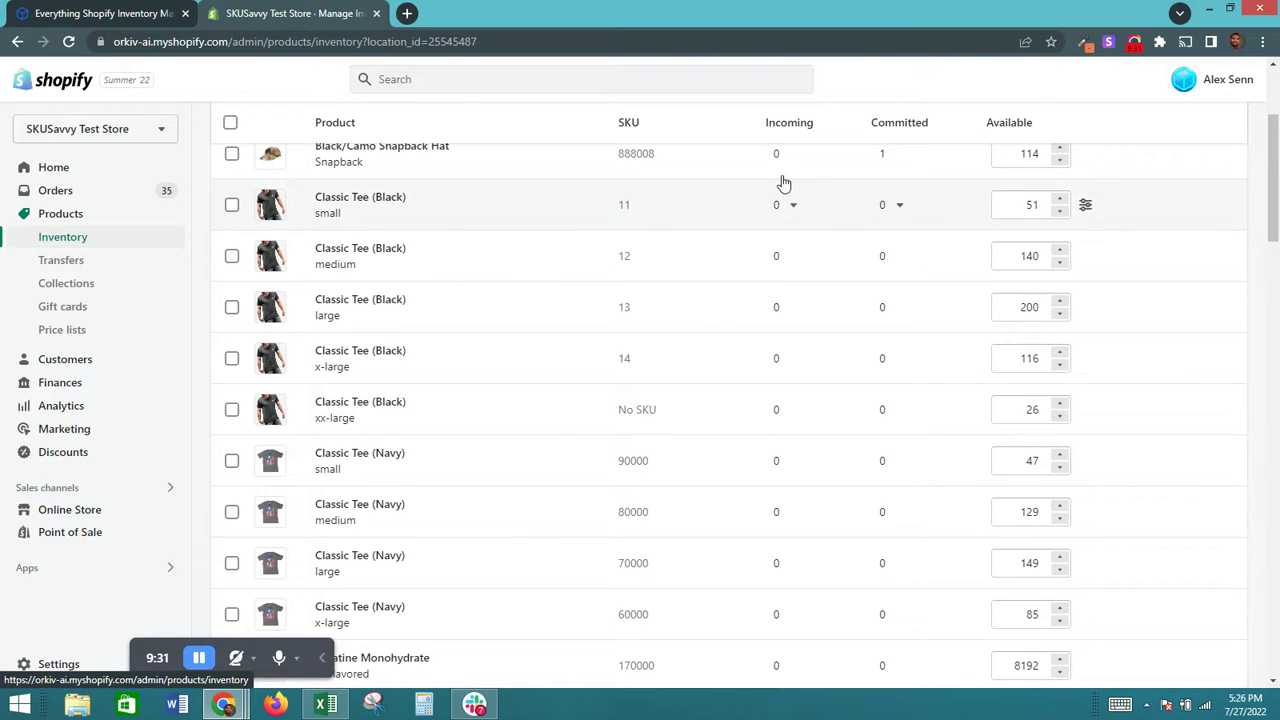
{"action": "scroll", "coordinate": [791, 194], "scroll_direction": "up", "scroll_amount": 1}
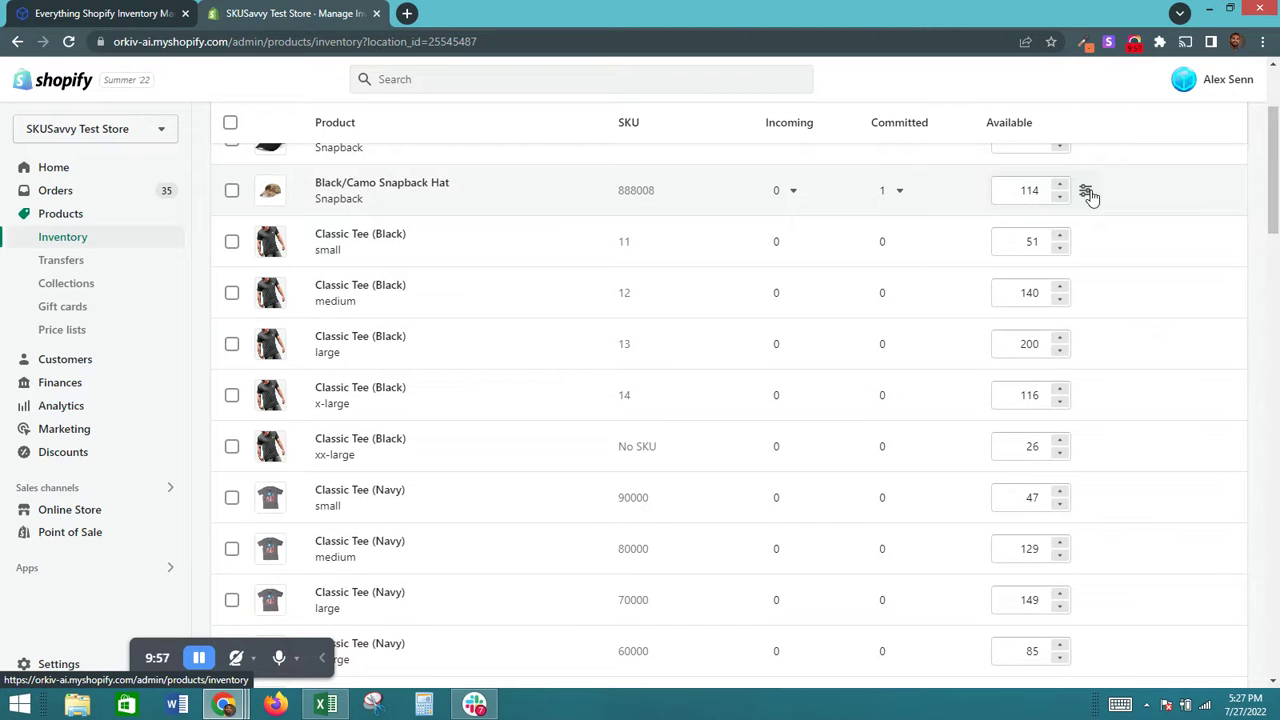
{"action": "double_click", "coordinate": [1032, 190]}
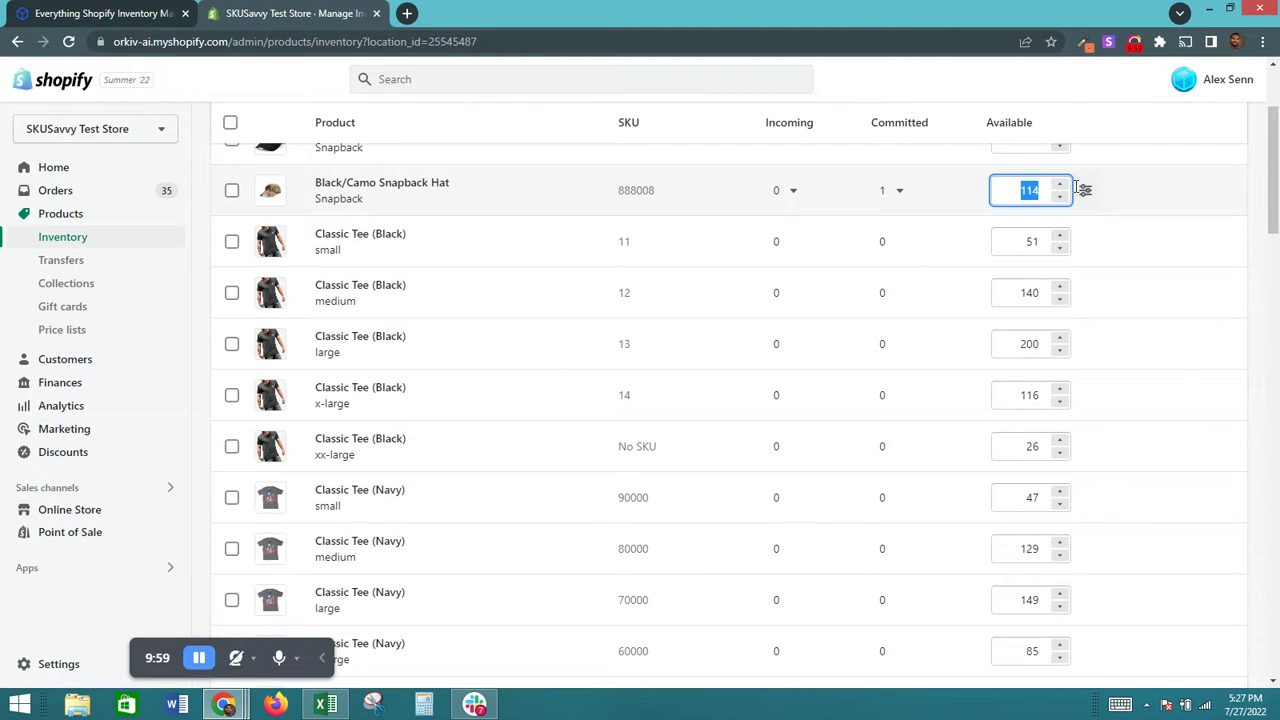
{"action": "left_click", "coordinate": [1060, 186]}
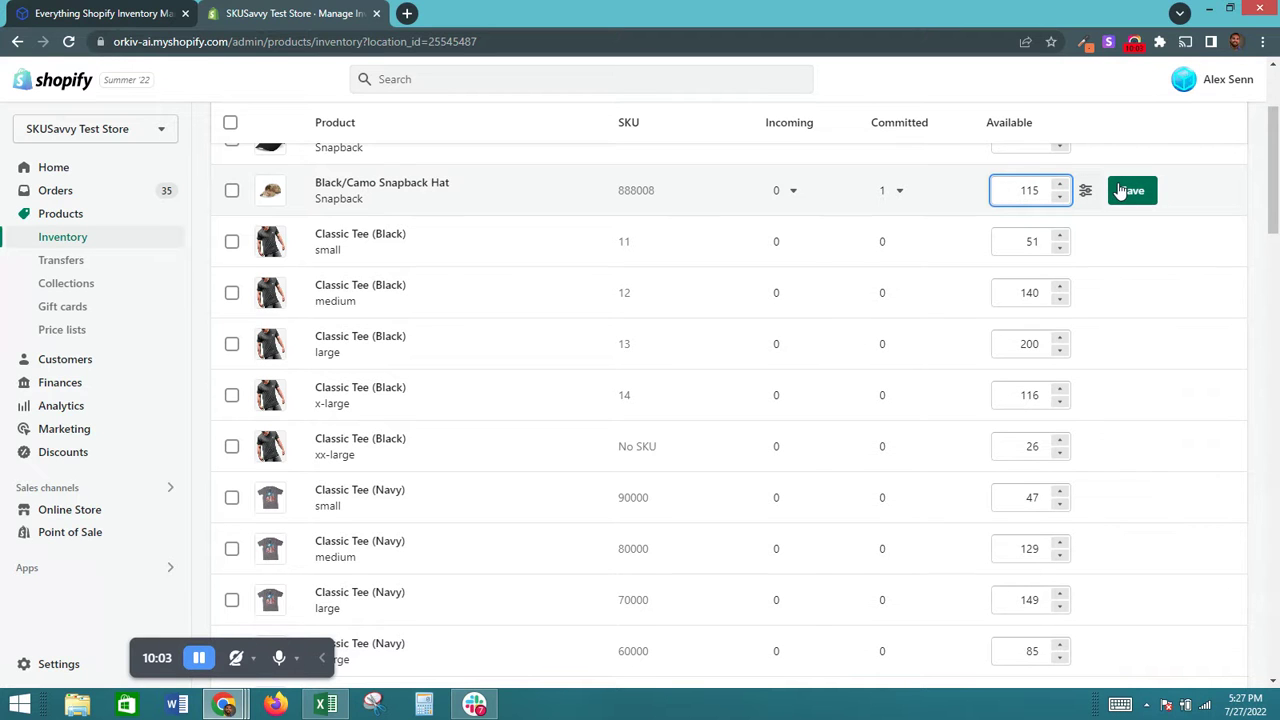
{"action": "left_click", "coordinate": [1085, 191]}
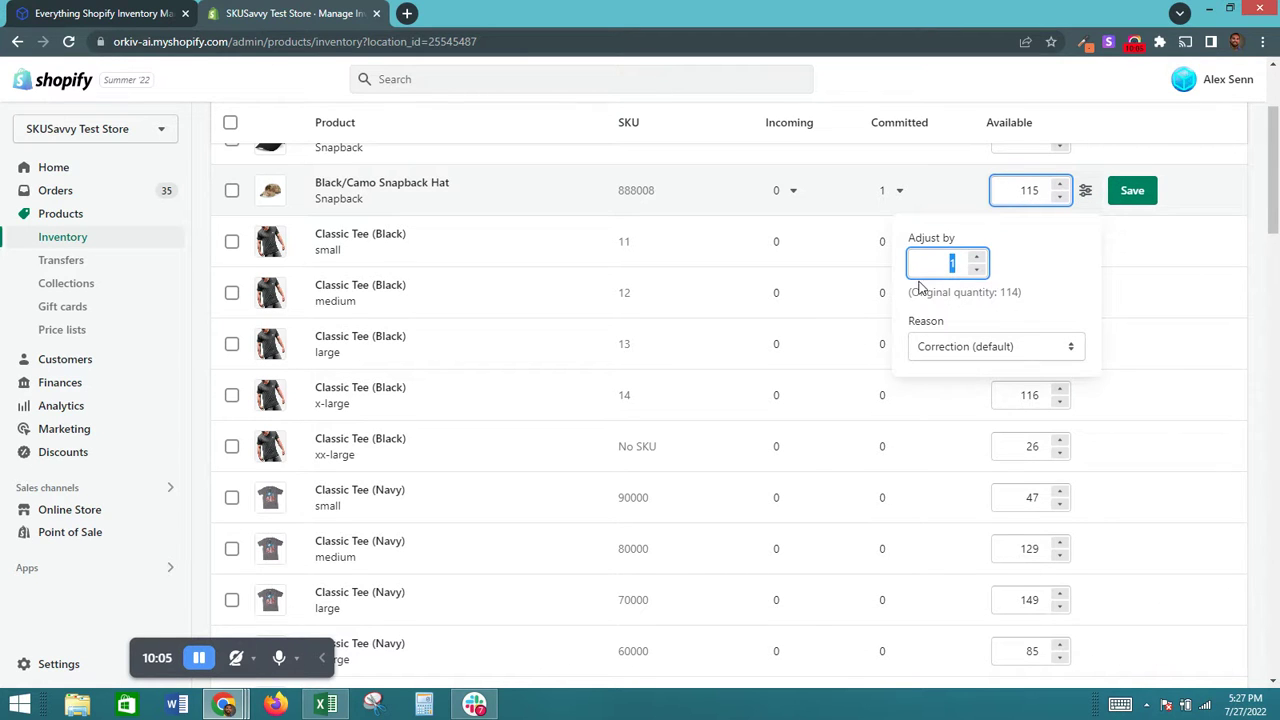
{"action": "left_click", "coordinate": [981, 350]}
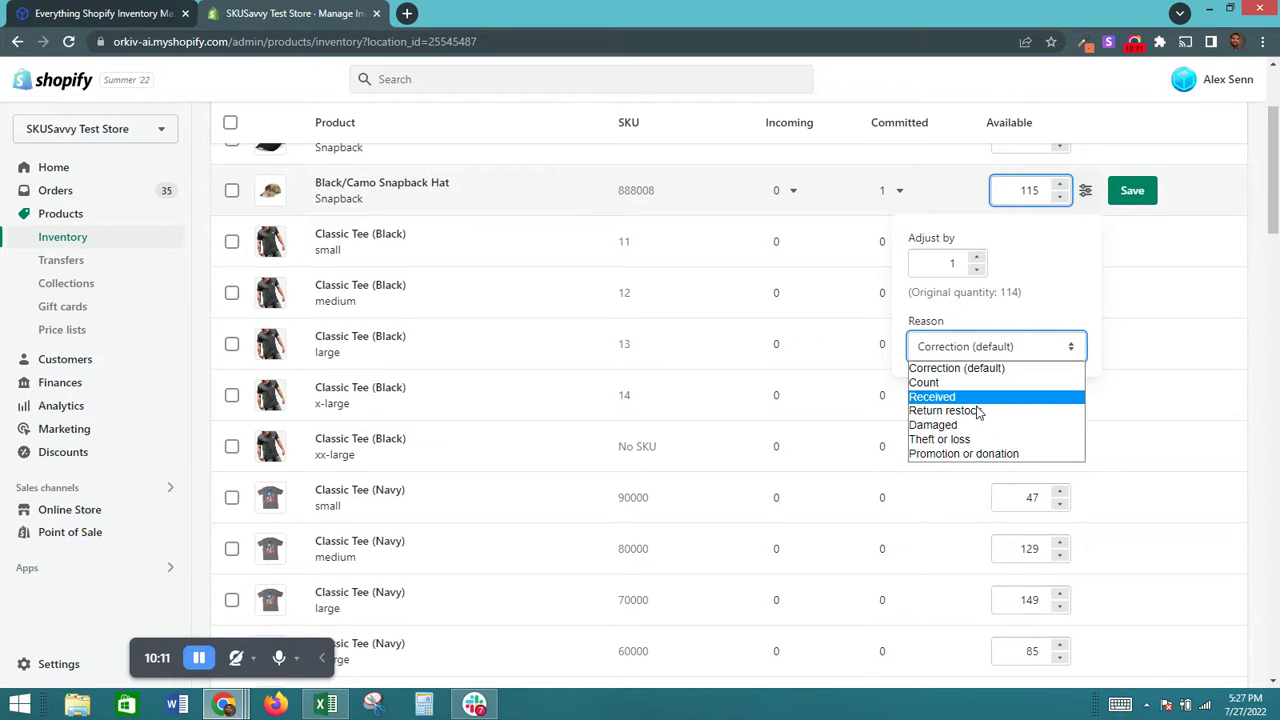
{"action": "left_click", "coordinate": [978, 427]}
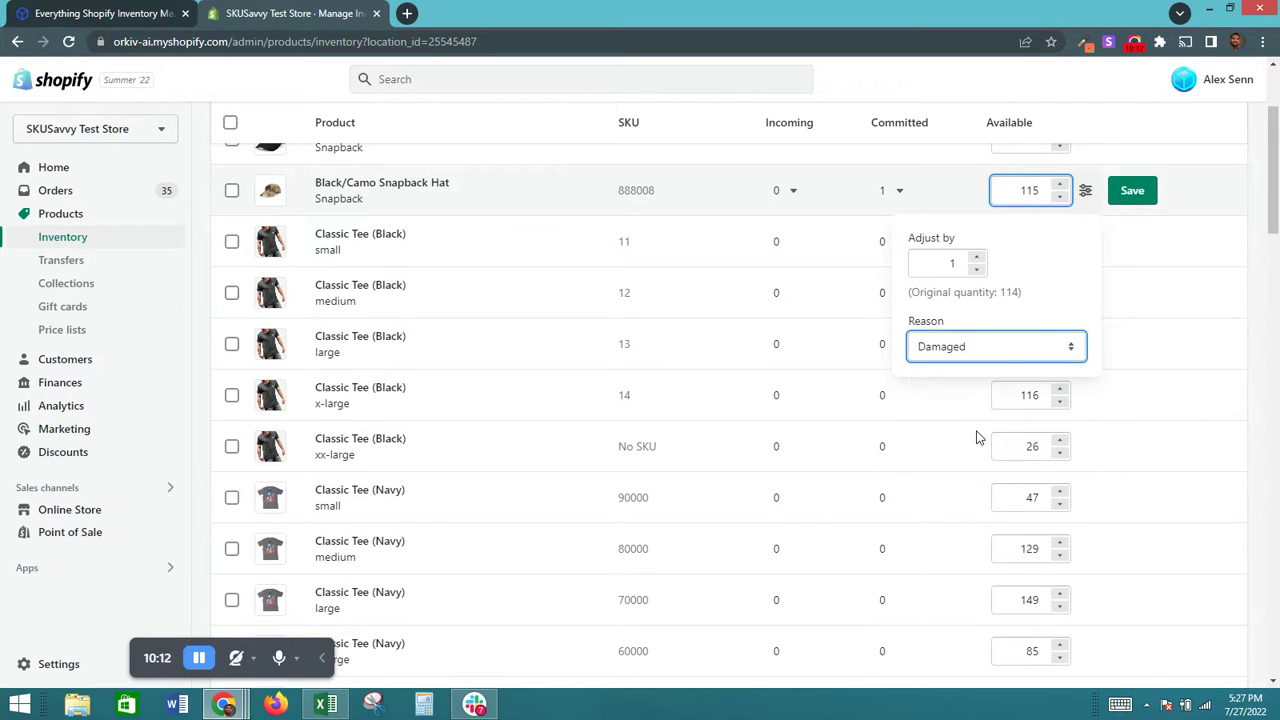
{"action": "left_click", "coordinate": [1130, 205]}
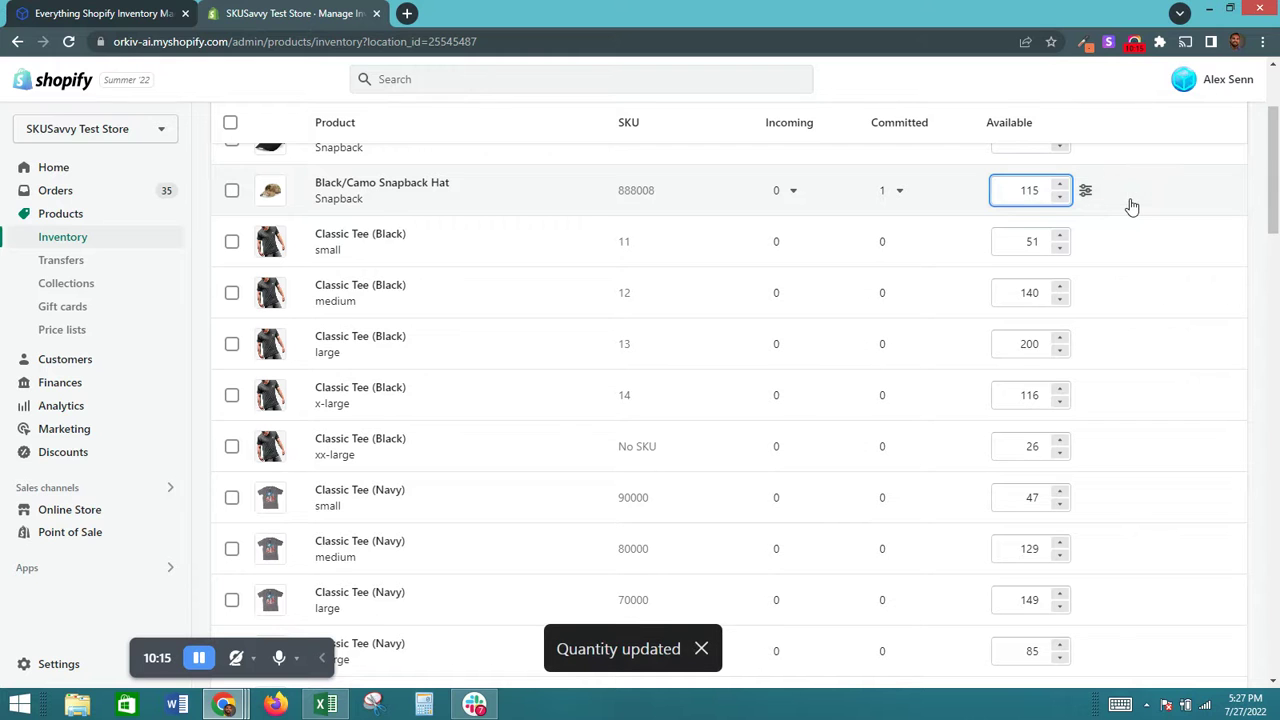
View the orders behind the Black/Camo Snapback Hat's committed quantity and close the order list.
{"action": "scroll", "coordinate": [1005, 222], "scroll_direction": "up", "scroll_amount": 1}
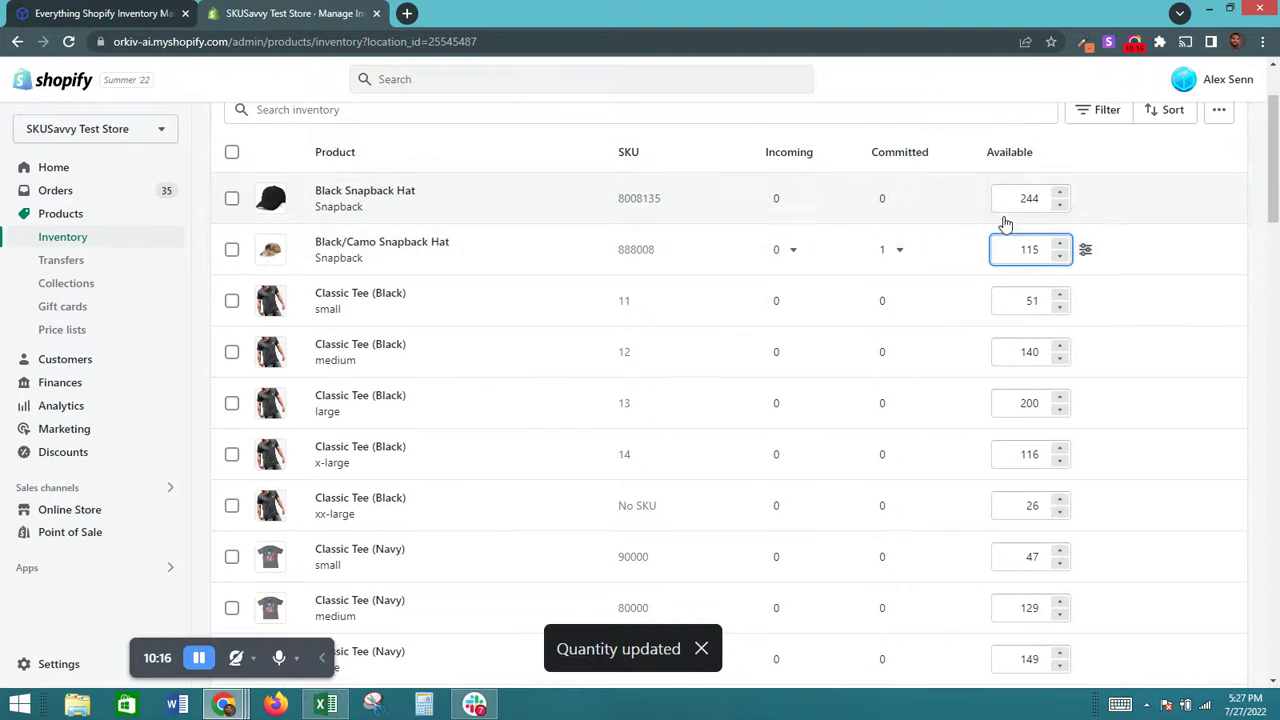
{"action": "left_click", "coordinate": [888, 251]}
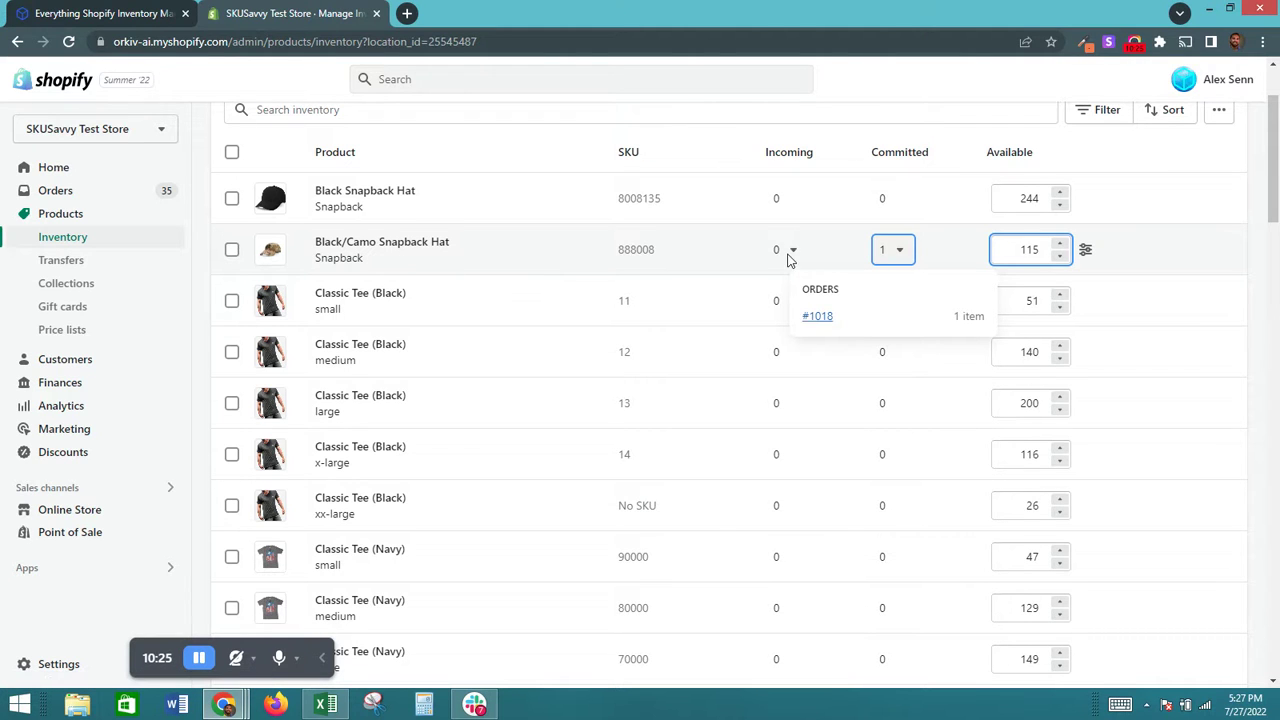
{"action": "left_click", "coordinate": [1160, 258]}
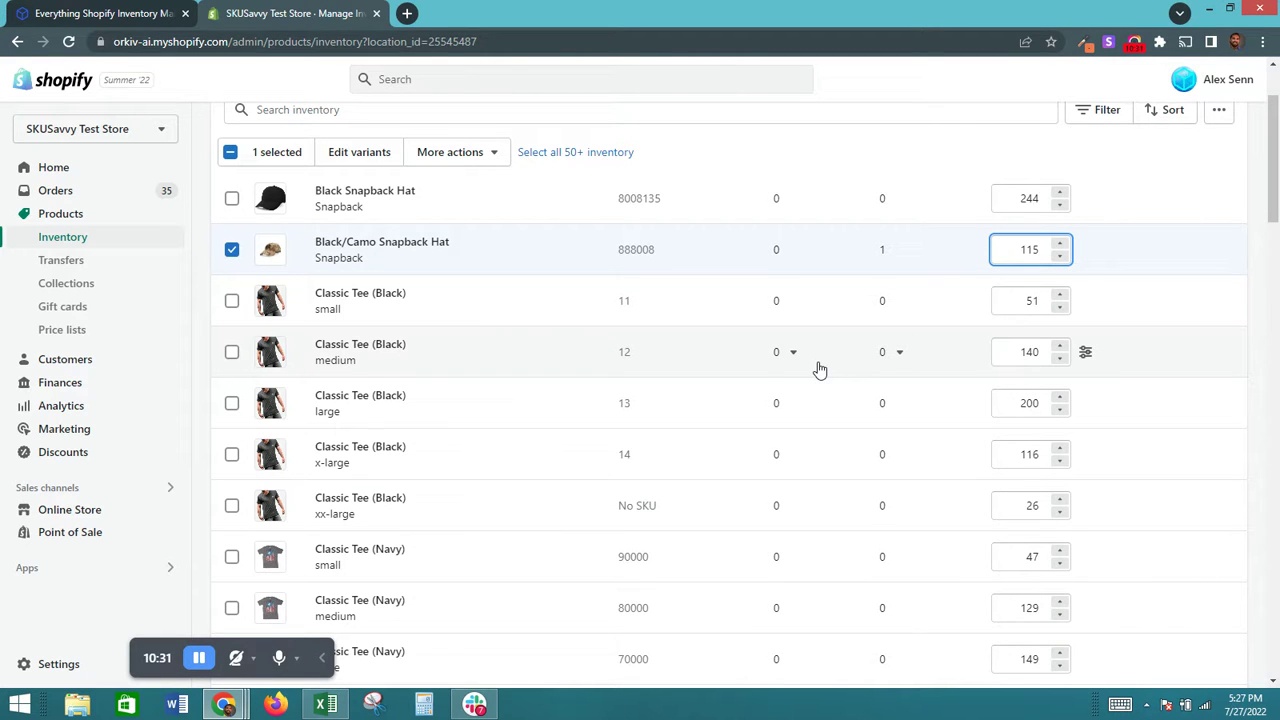
Switch the inventory list to the Austin location, review its stock and recheck the available locations without changing the choice.
{"action": "scroll", "coordinate": [766, 364], "scroll_direction": "up", "scroll_amount": 2}
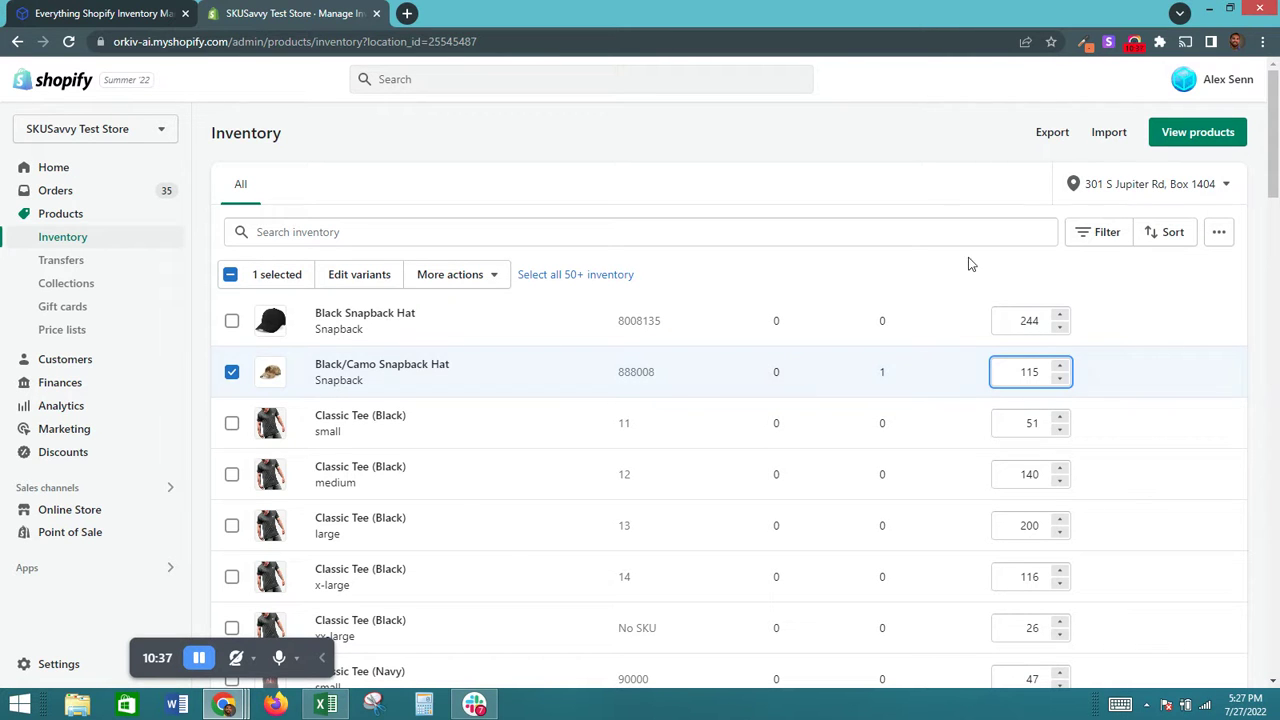
{"action": "left_click", "coordinate": [1145, 187]}
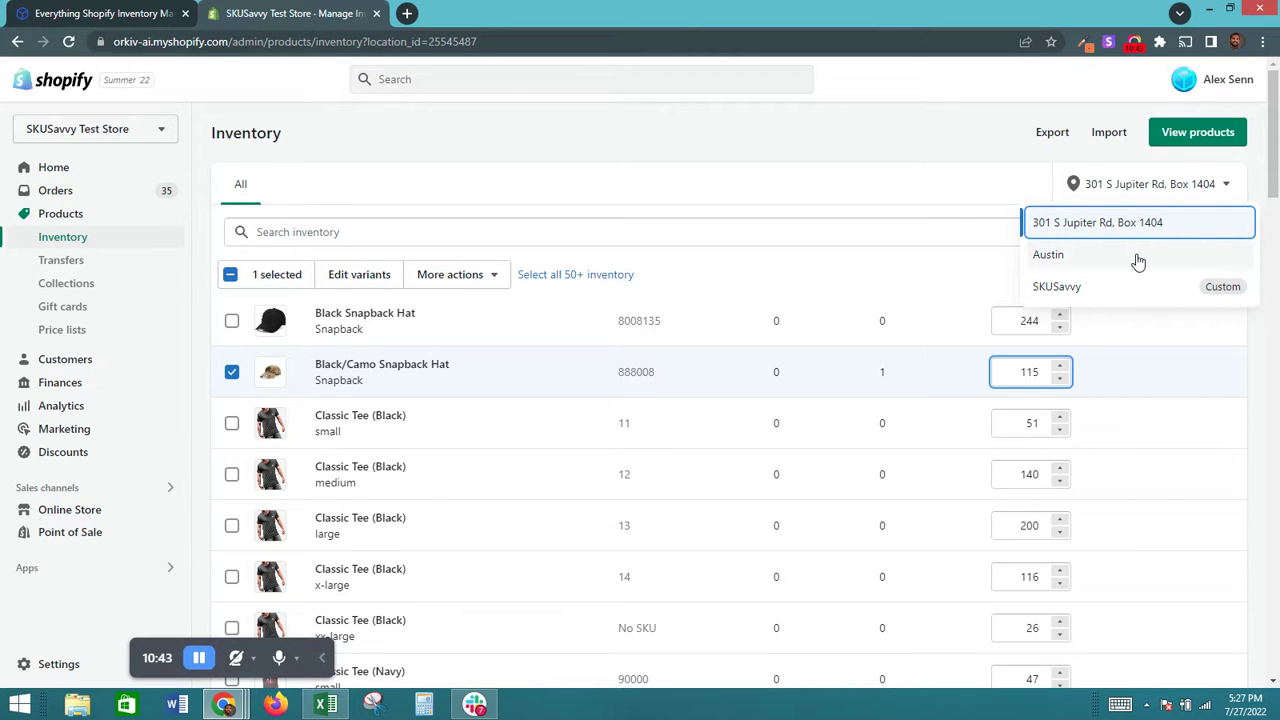
{"action": "left_click", "coordinate": [1138, 258]}
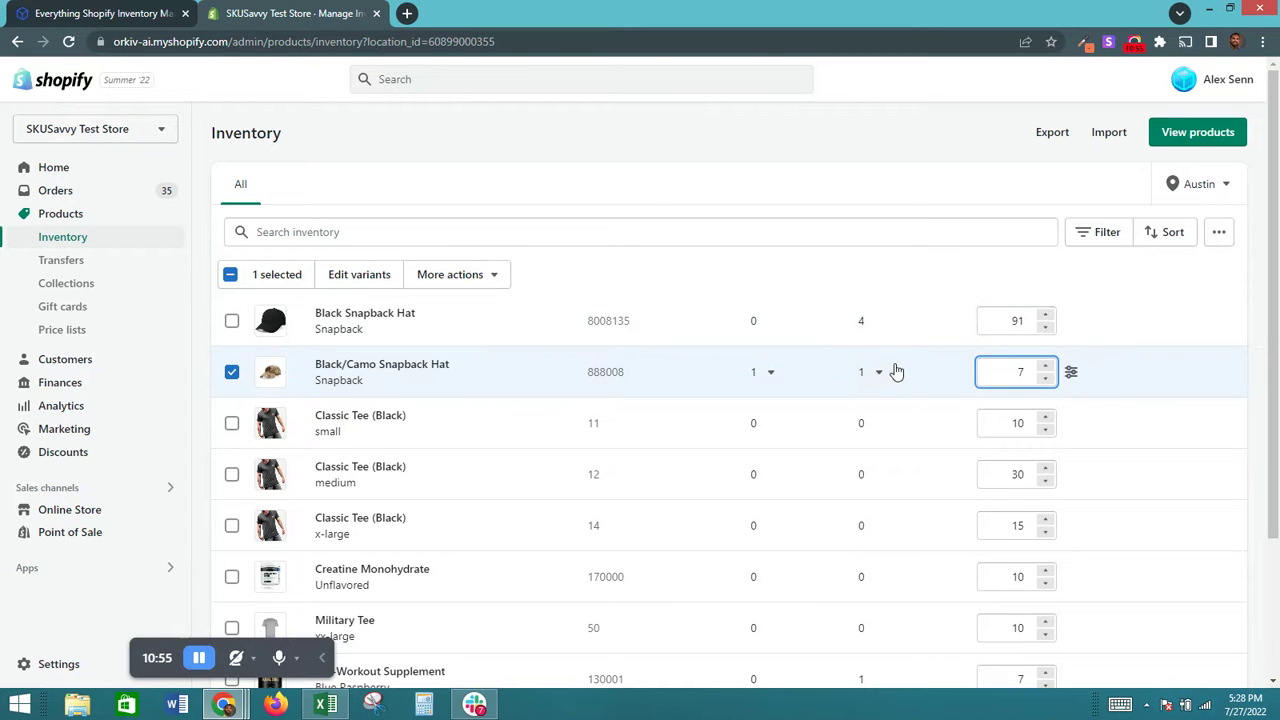
{"action": "scroll", "coordinate": [893, 366], "scroll_direction": "down", "scroll_amount": 2}
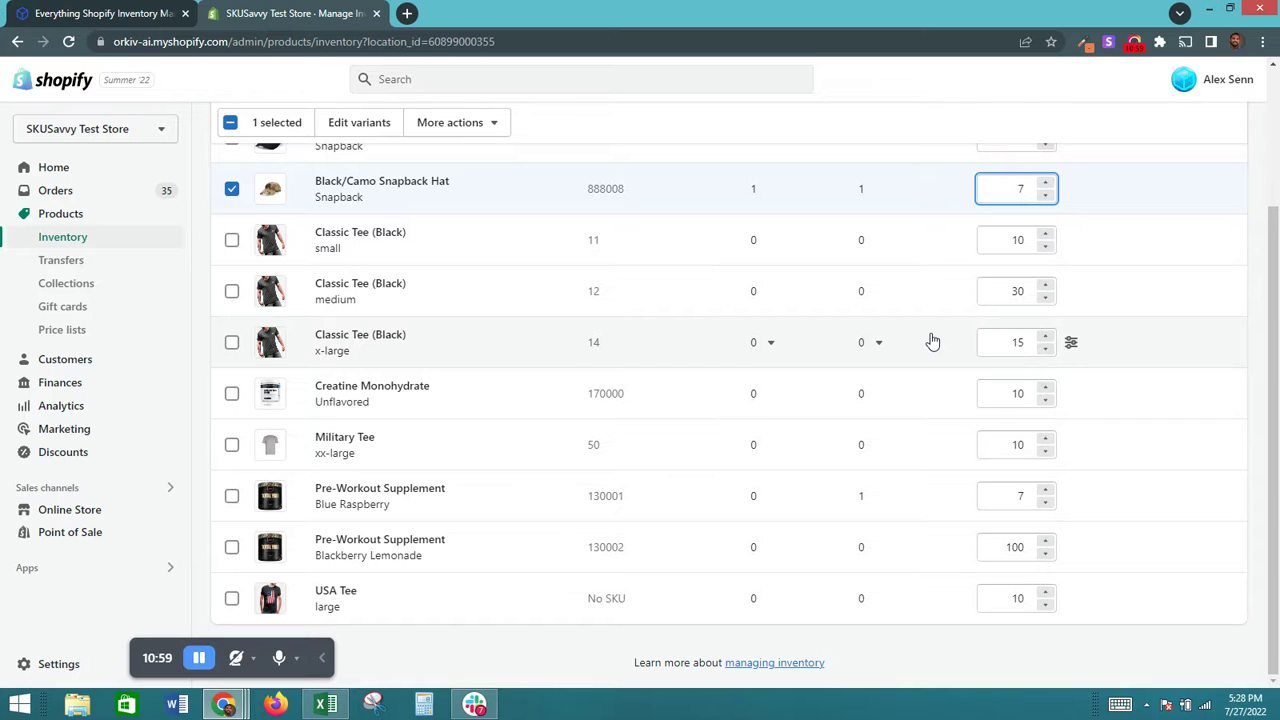
{"action": "scroll", "coordinate": [883, 225], "scroll_direction": "up", "scroll_amount": 2}
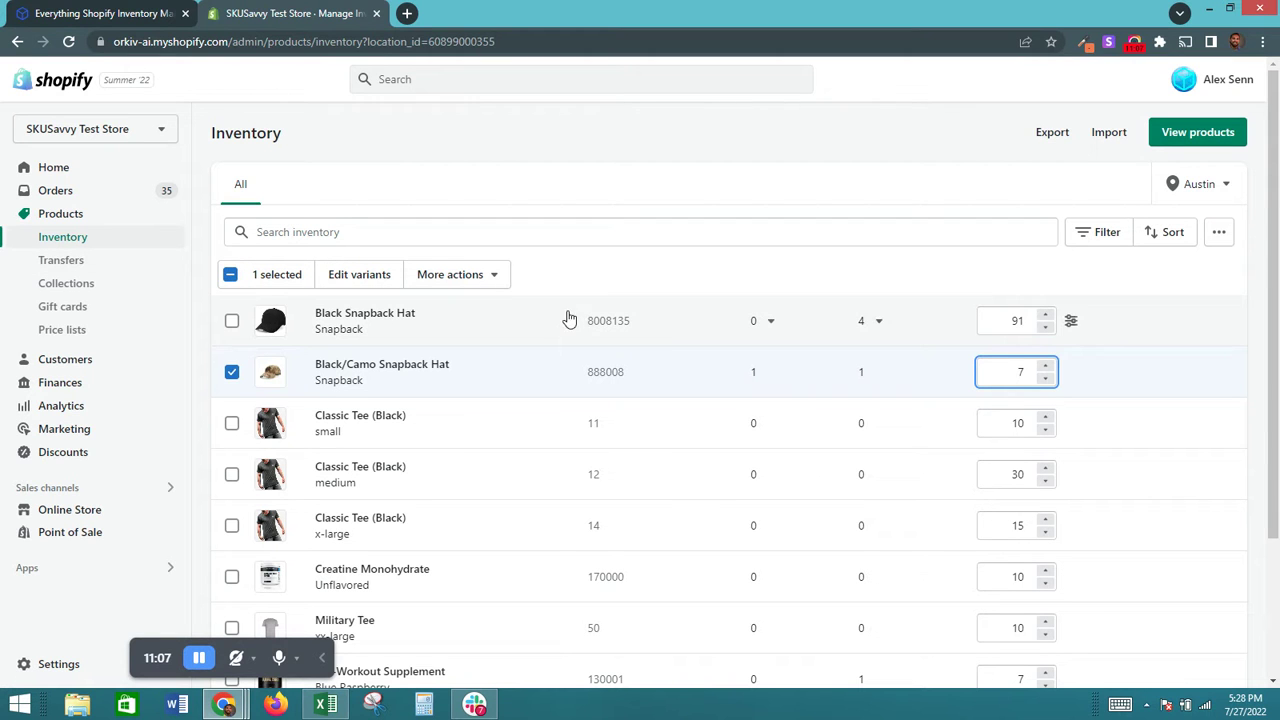
{"action": "left_click", "coordinate": [1200, 189]}
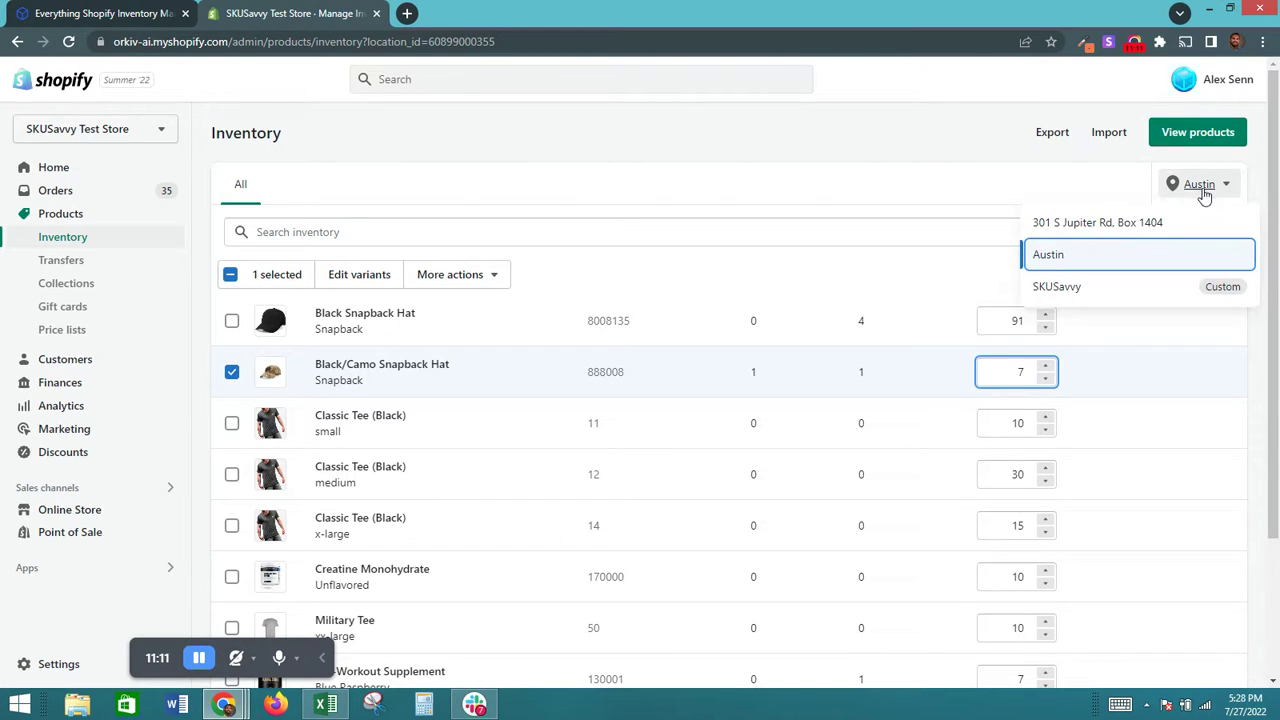
{"action": "left_click", "coordinate": [1016, 188]}
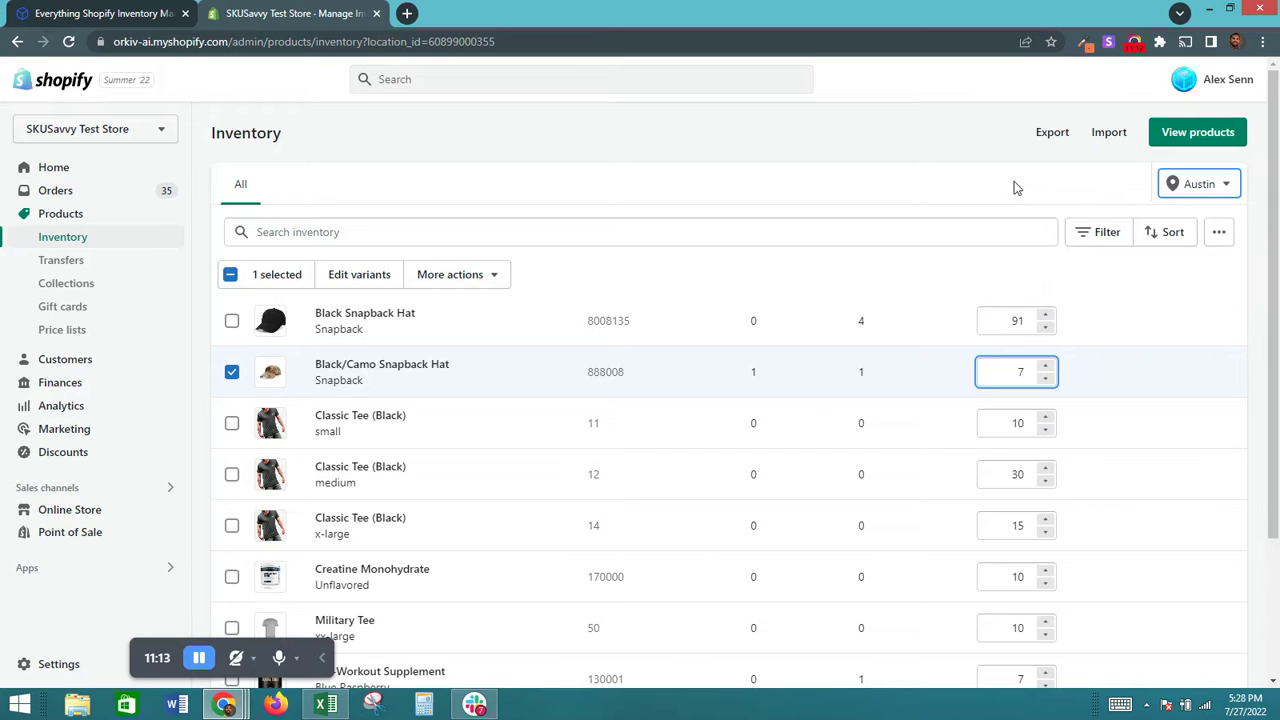
Compare SKUSavvy's guide on what Shopify inventory management does and doesn't do with the Austin inventory list, ending on the inventory list.
{"action": "left_click", "coordinate": [126, 16]}
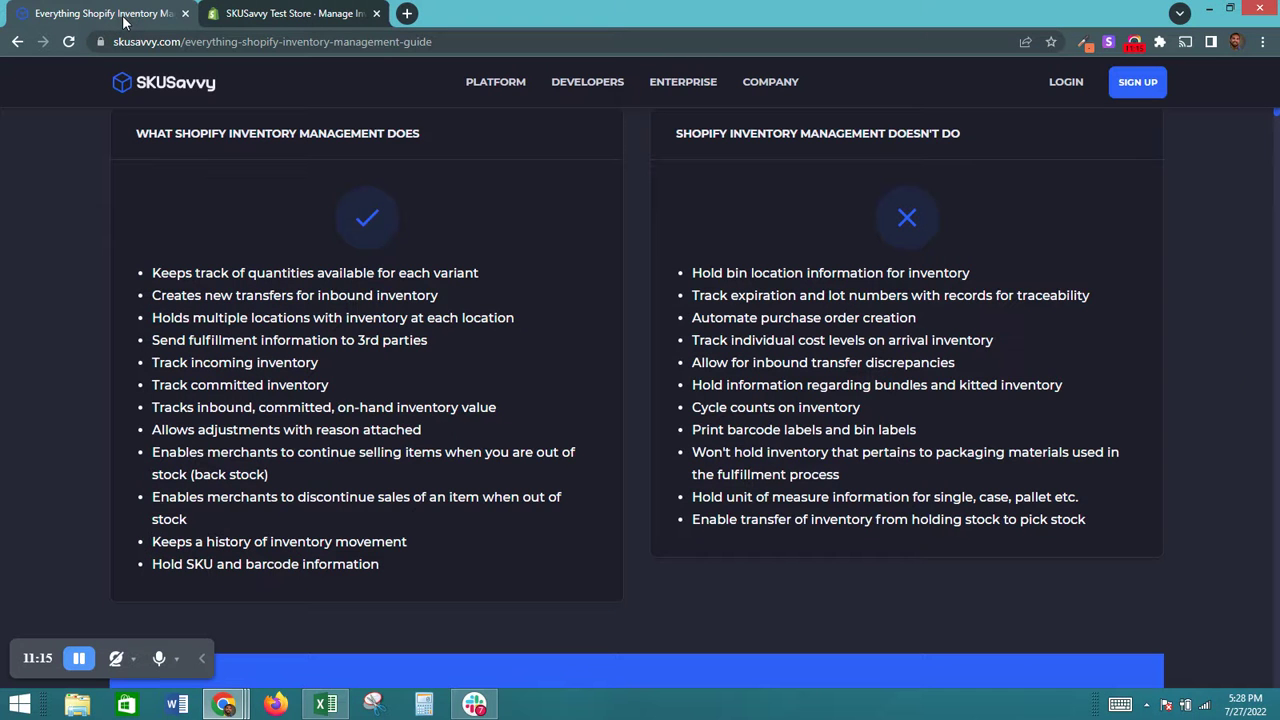
{"action": "scroll", "coordinate": [452, 382], "scroll_direction": "down", "scroll_amount": 1}
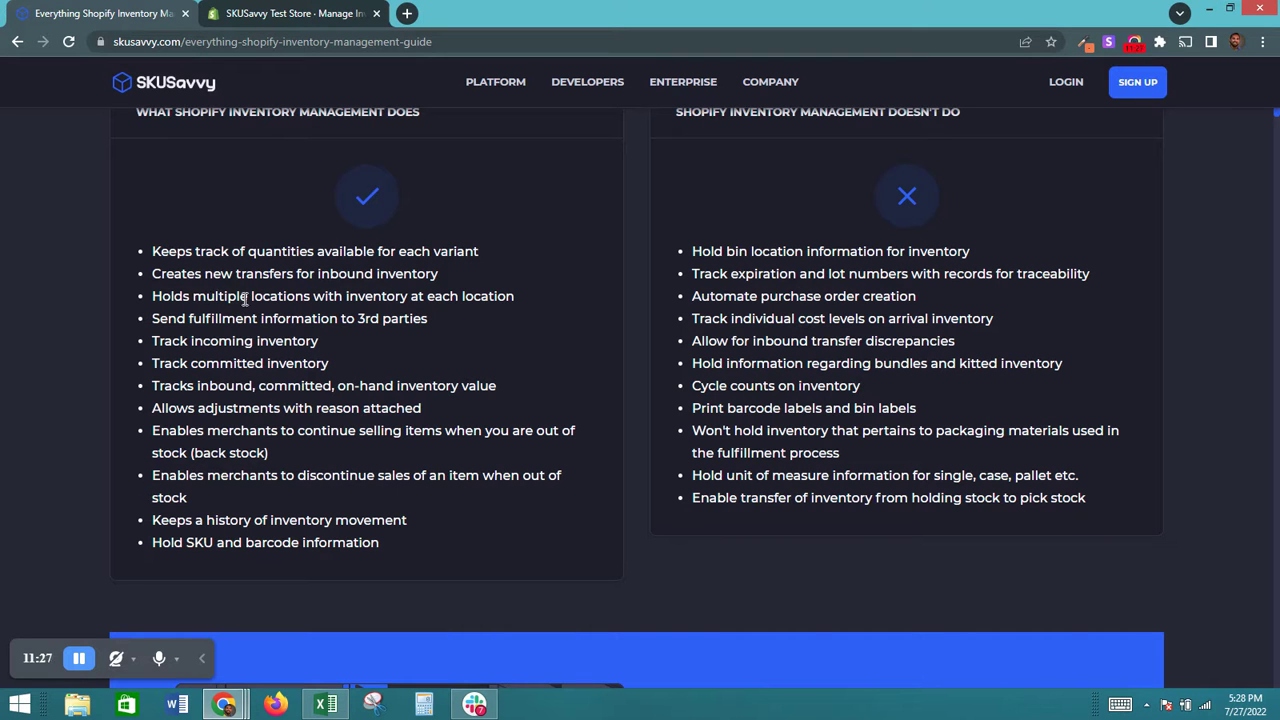
{"action": "left_click", "coordinate": [282, 12]}
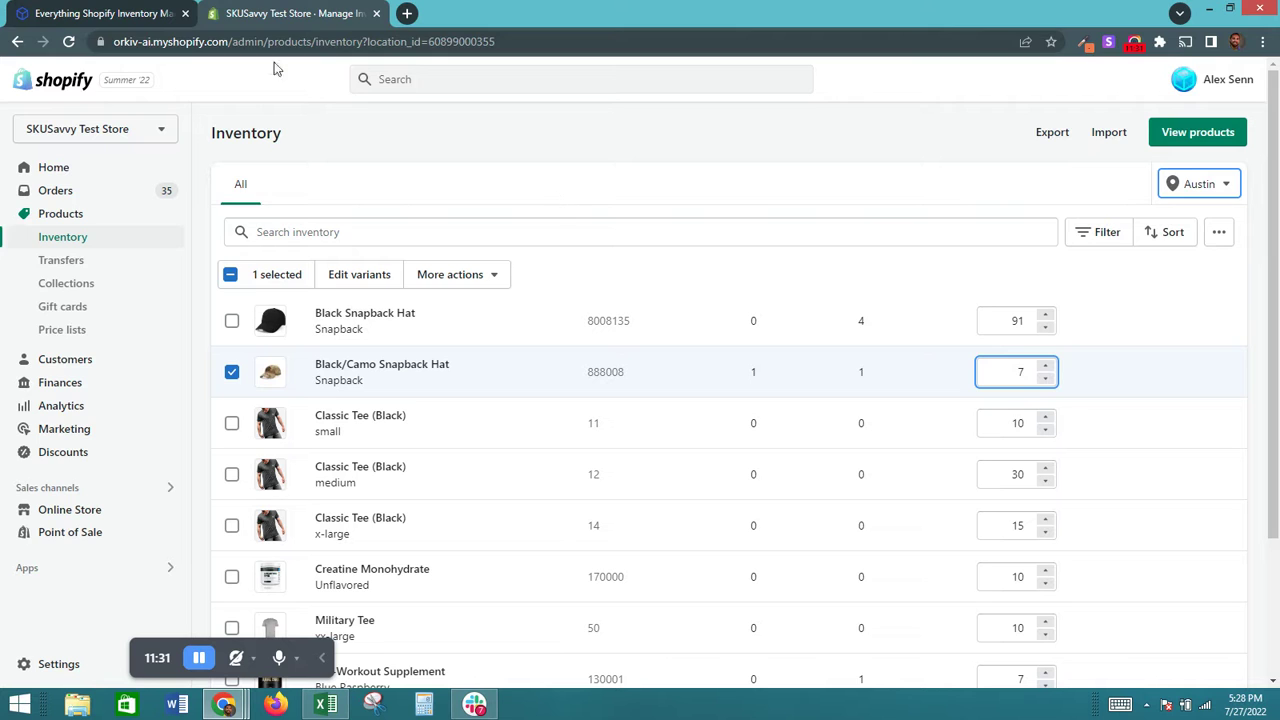
{"action": "left_click", "coordinate": [124, 14]}
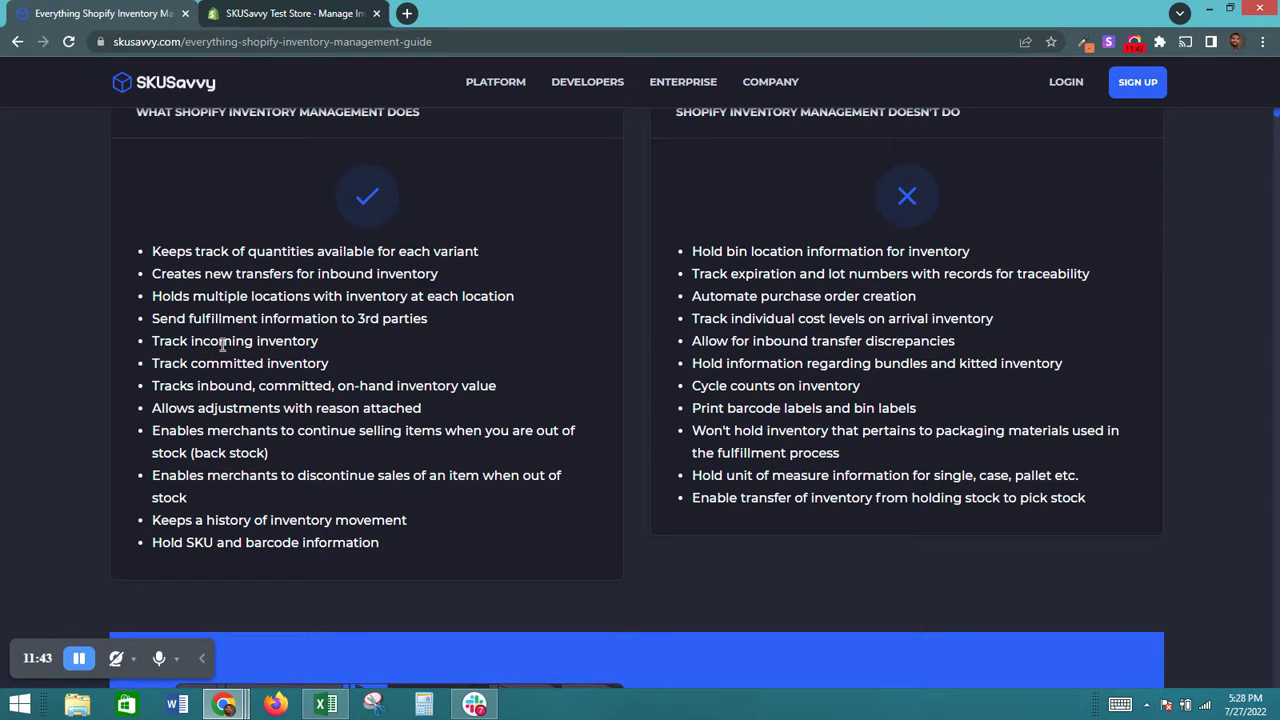
{"action": "left_click", "coordinate": [285, 13]}
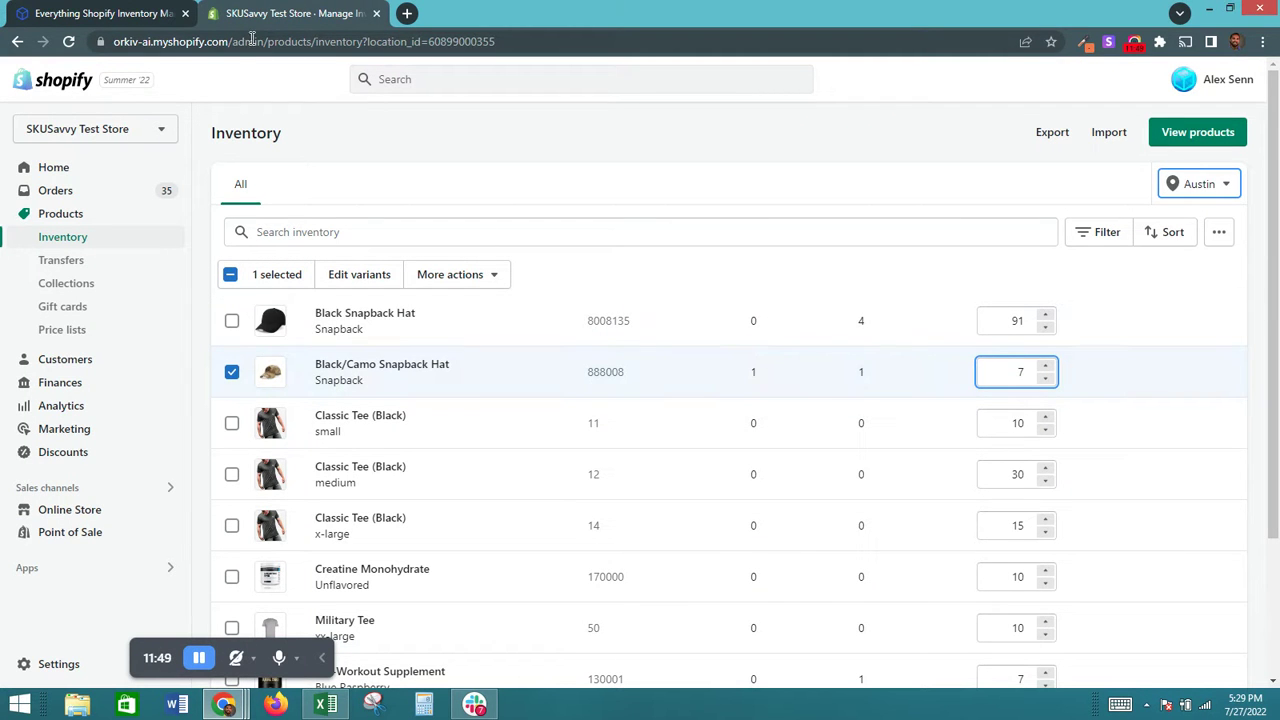
{"action": "left_click", "coordinate": [130, 13]}
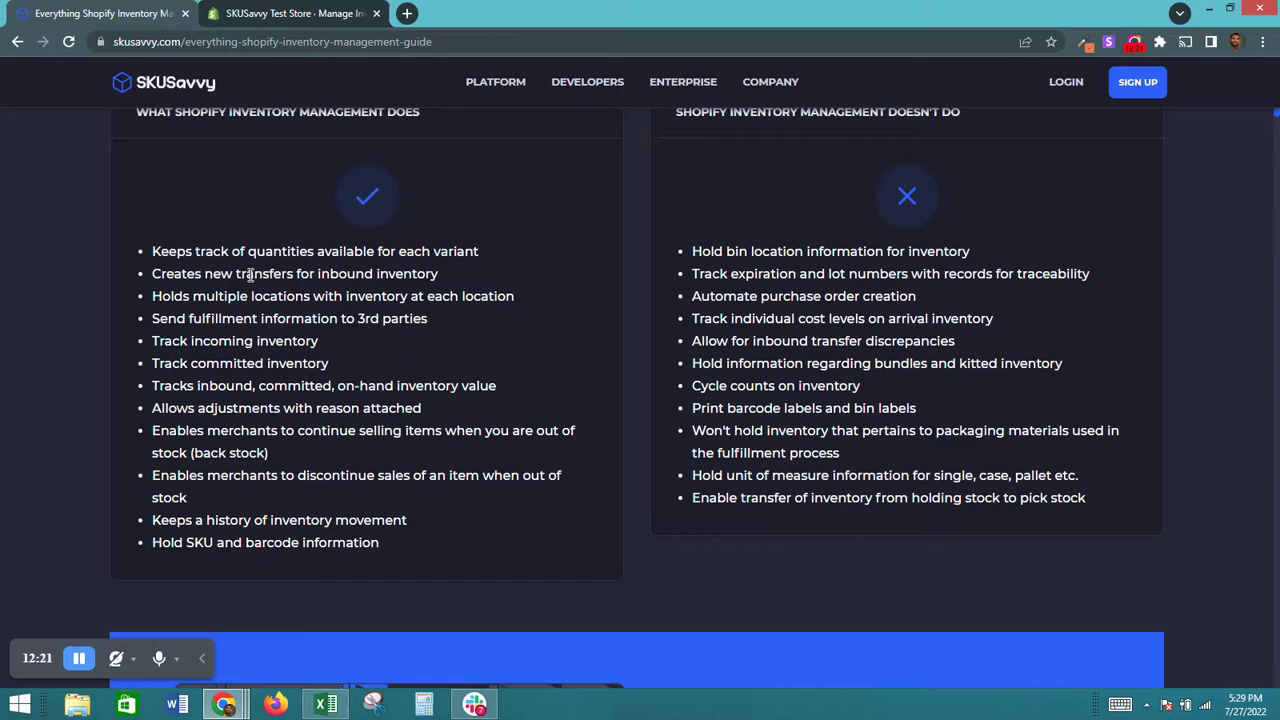
{"action": "left_click", "coordinate": [267, 15]}
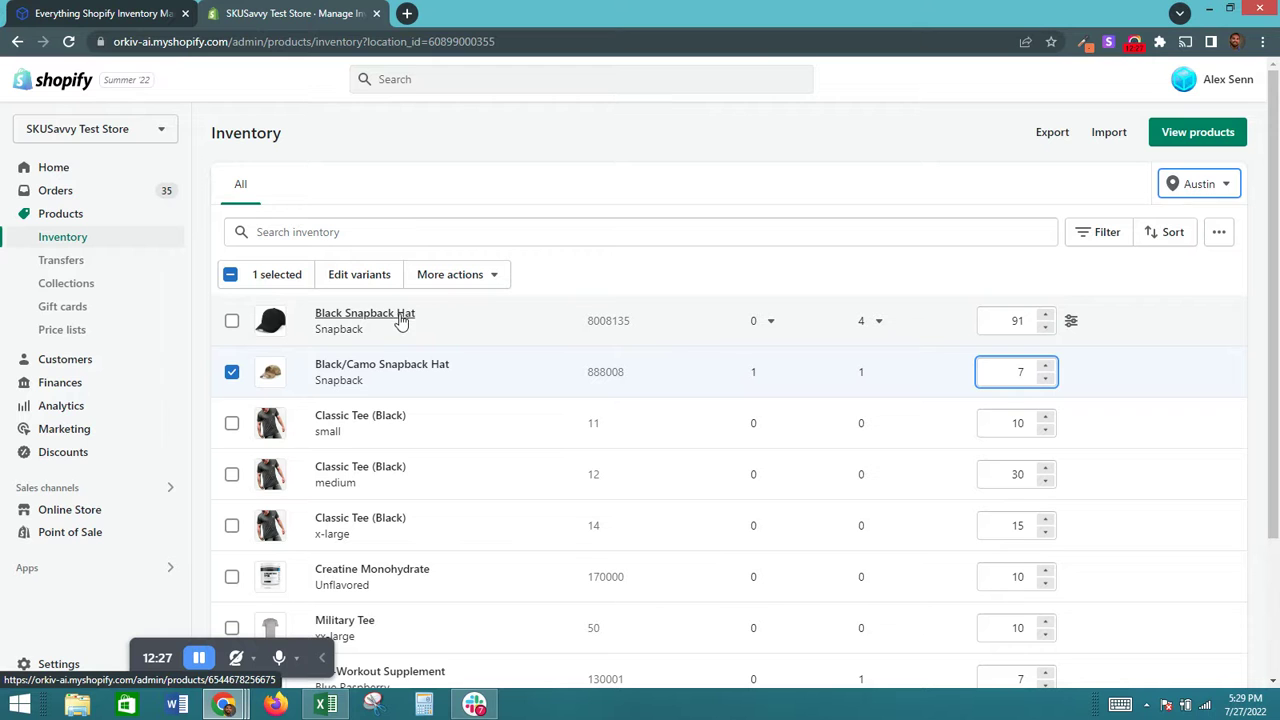
Open the Black Snapback Hat product from the inventory list and review its description, media, type and custom type choices, keeping the current values.
{"action": "left_click", "coordinate": [360, 318]}
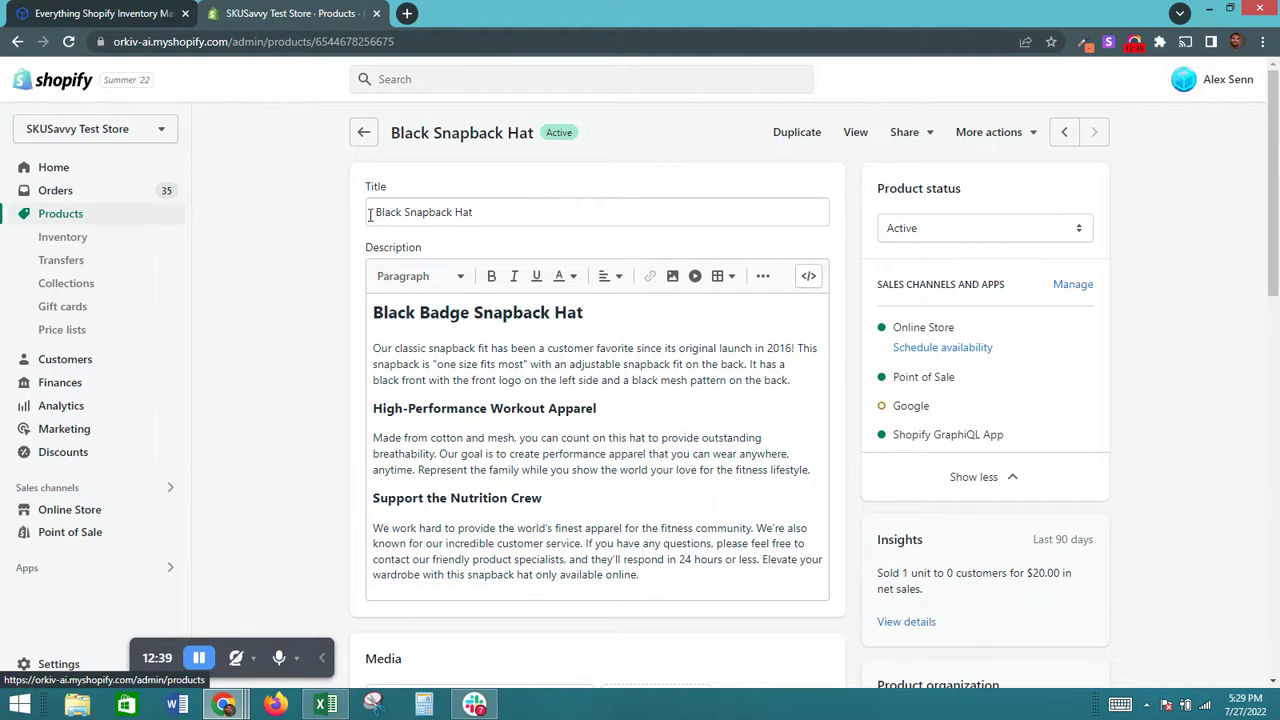
{"action": "scroll", "coordinate": [856, 562], "scroll_direction": "down", "scroll_amount": 3}
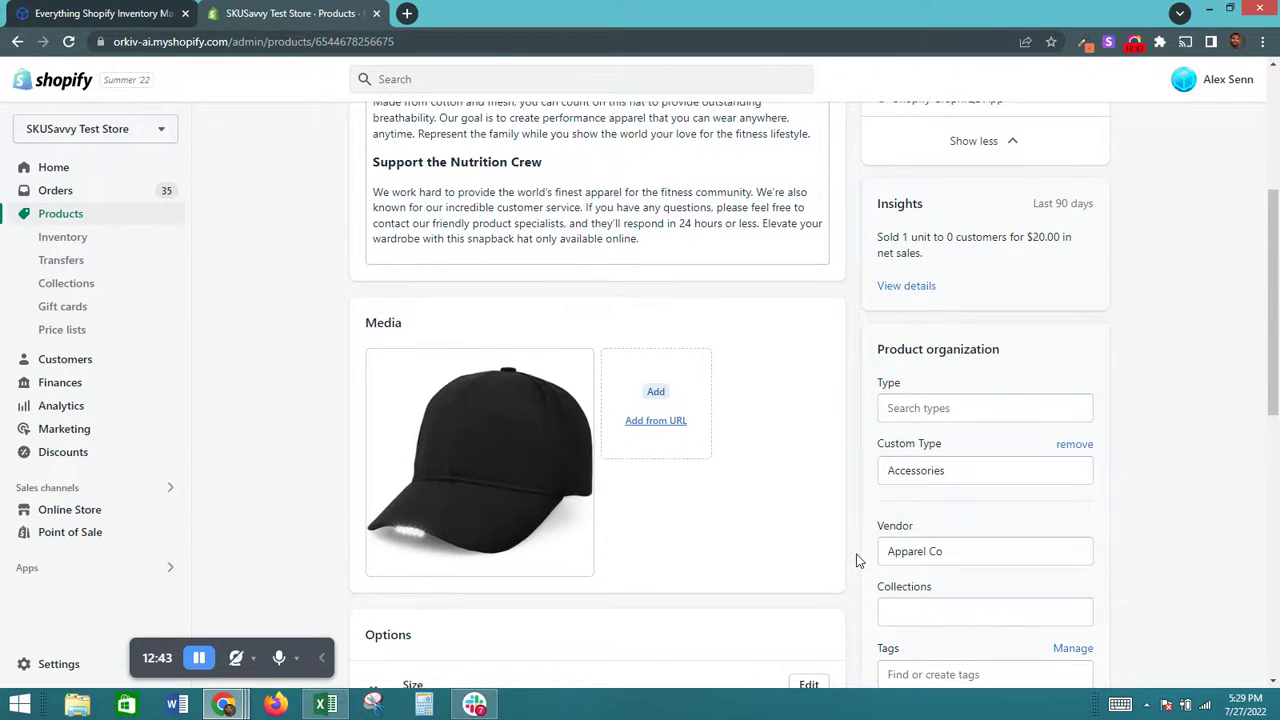
{"action": "scroll", "coordinate": [856, 560], "scroll_direction": "down", "scroll_amount": 2}
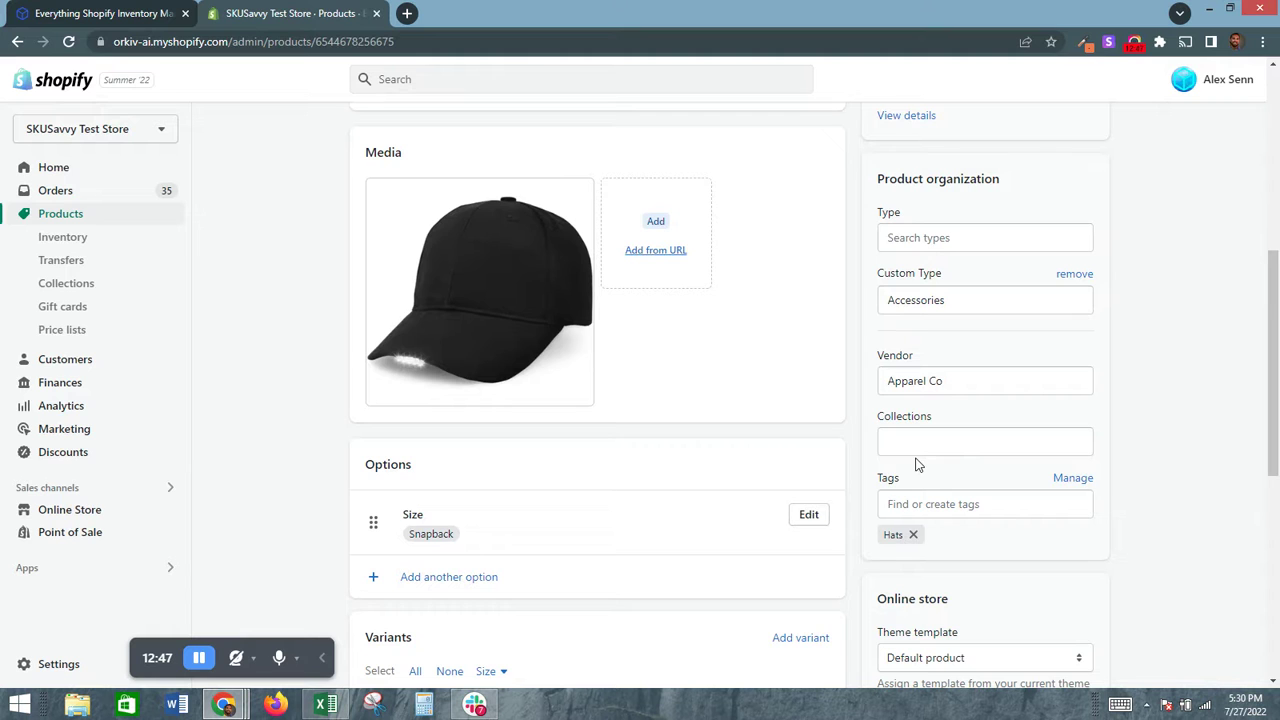
{"action": "left_click", "coordinate": [931, 240]}
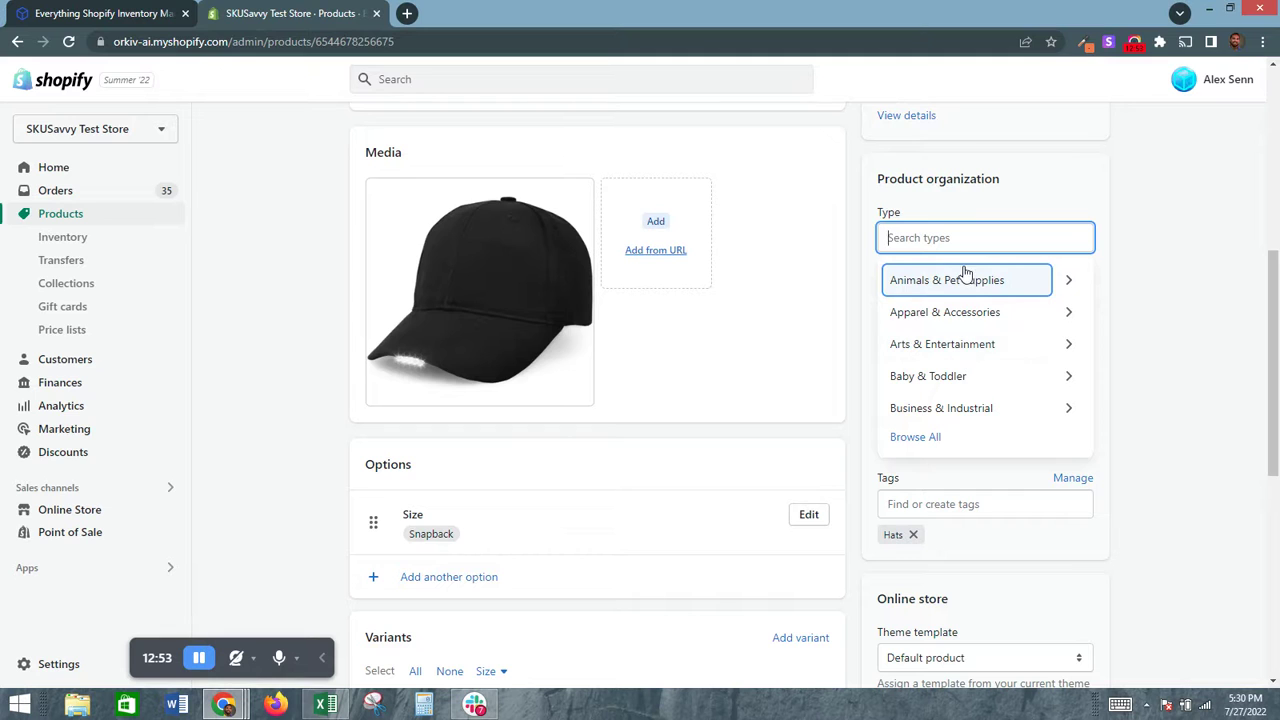
{"action": "left_click", "coordinate": [973, 197]}
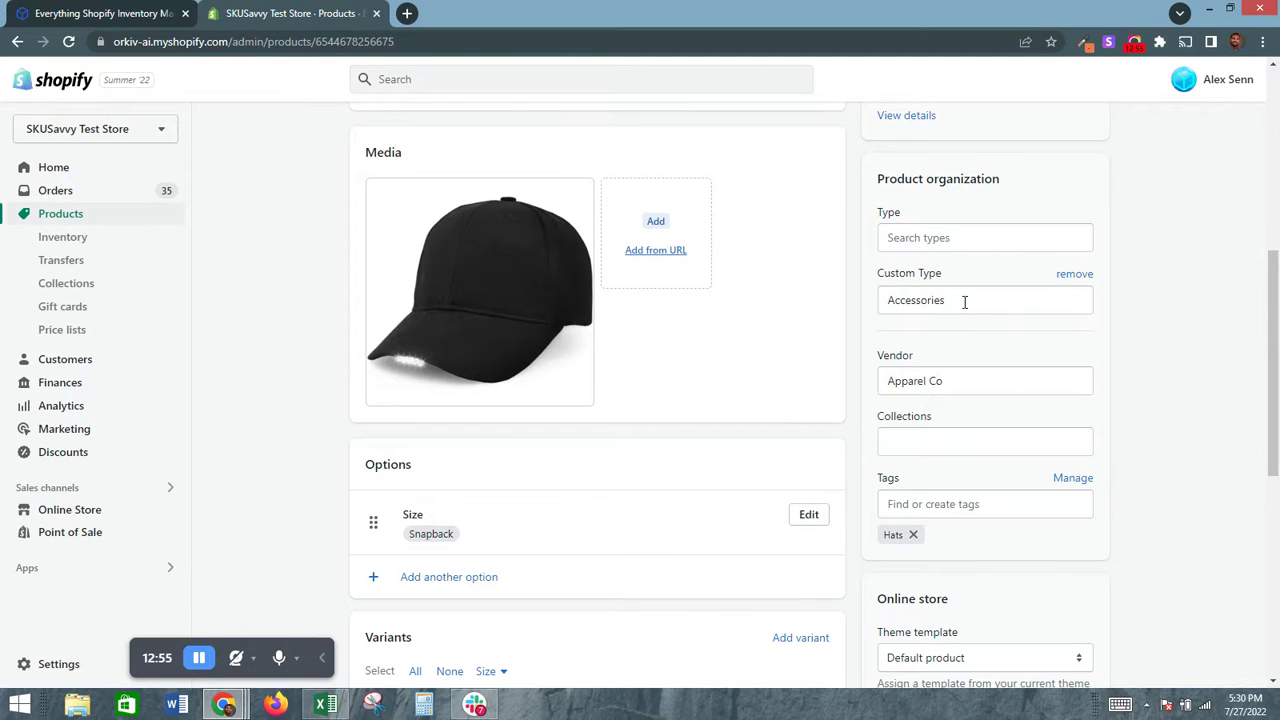
{"action": "left_click", "coordinate": [965, 302]}
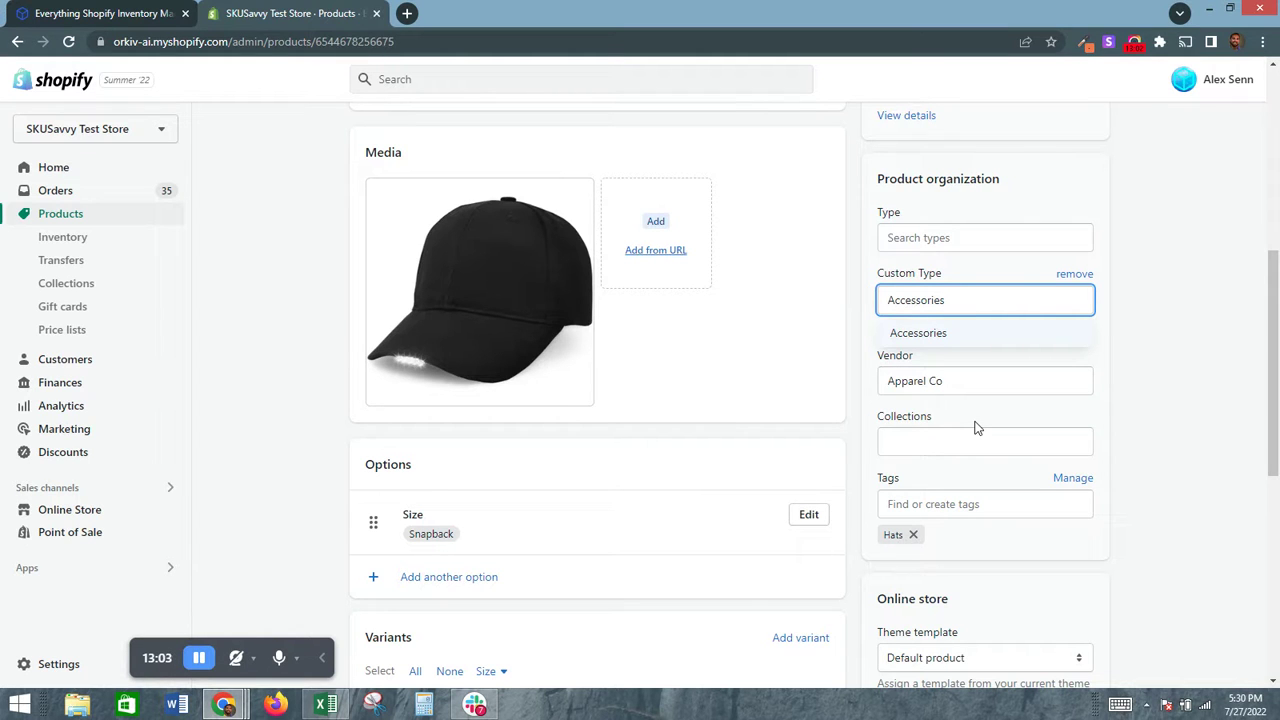
{"action": "left_click", "coordinate": [934, 240]}
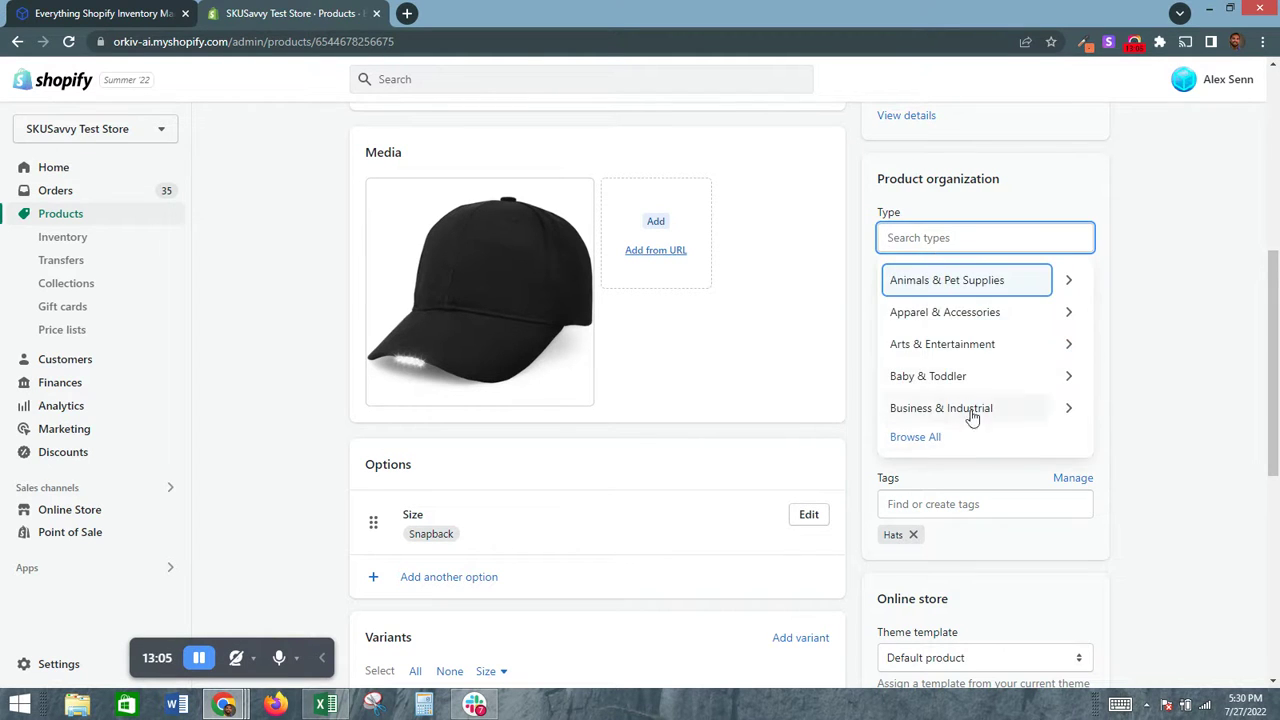
{"action": "left_click", "coordinate": [1116, 468]}
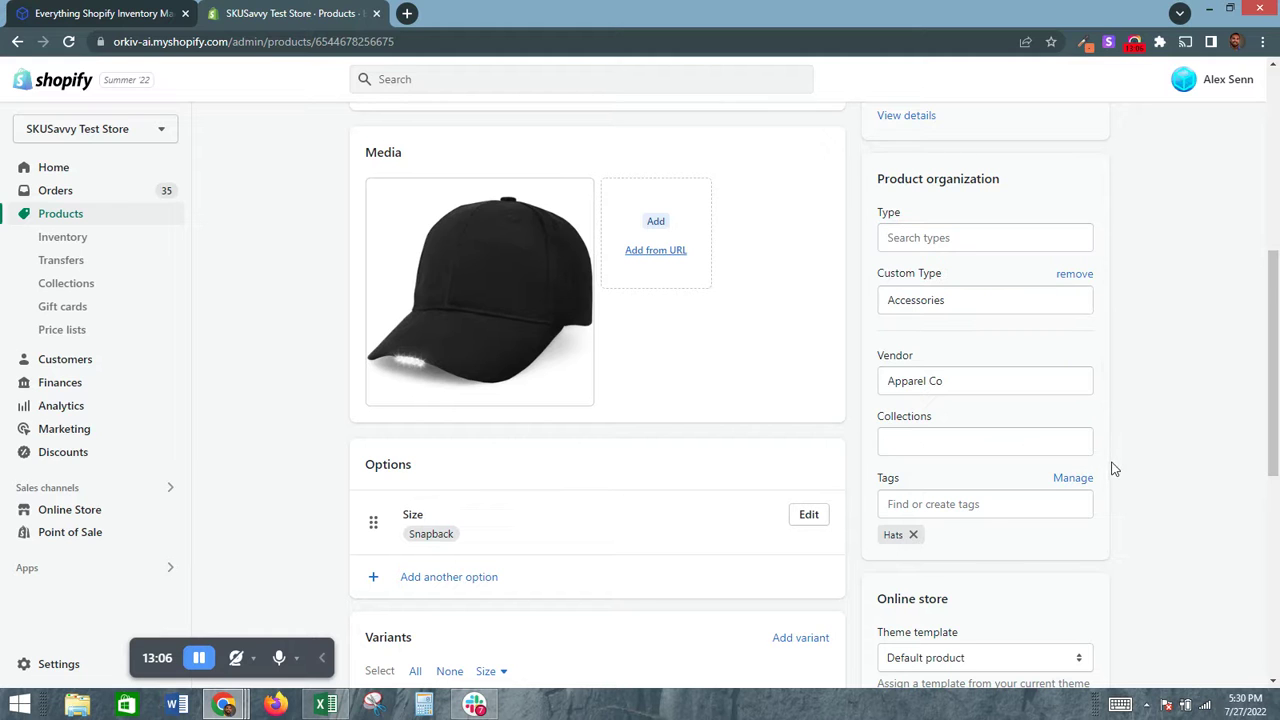
Check the Black Snapback Hat's vendor and the collections available for it without selecting anything.
{"action": "left_click", "coordinate": [948, 380]}
{"action": "left_click", "coordinate": [1102, 390]}
{"action": "left_click", "coordinate": [934, 447]}
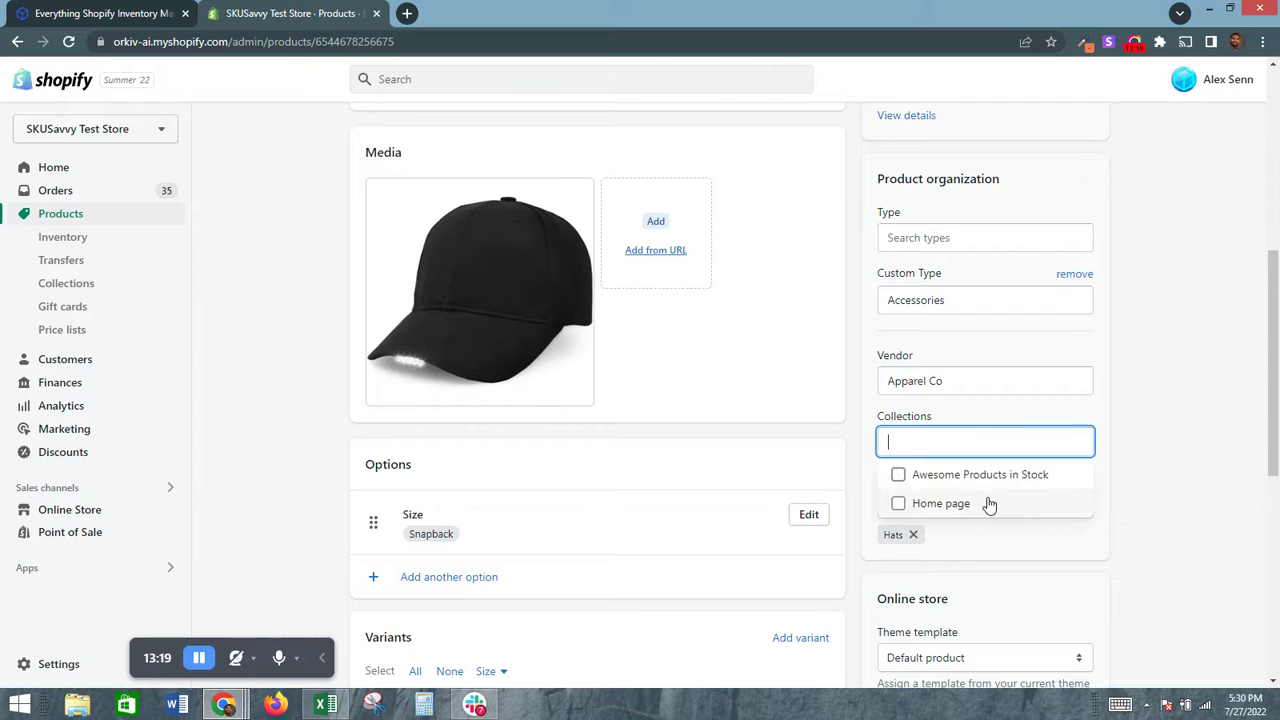
{"action": "left_click", "coordinate": [1101, 435]}
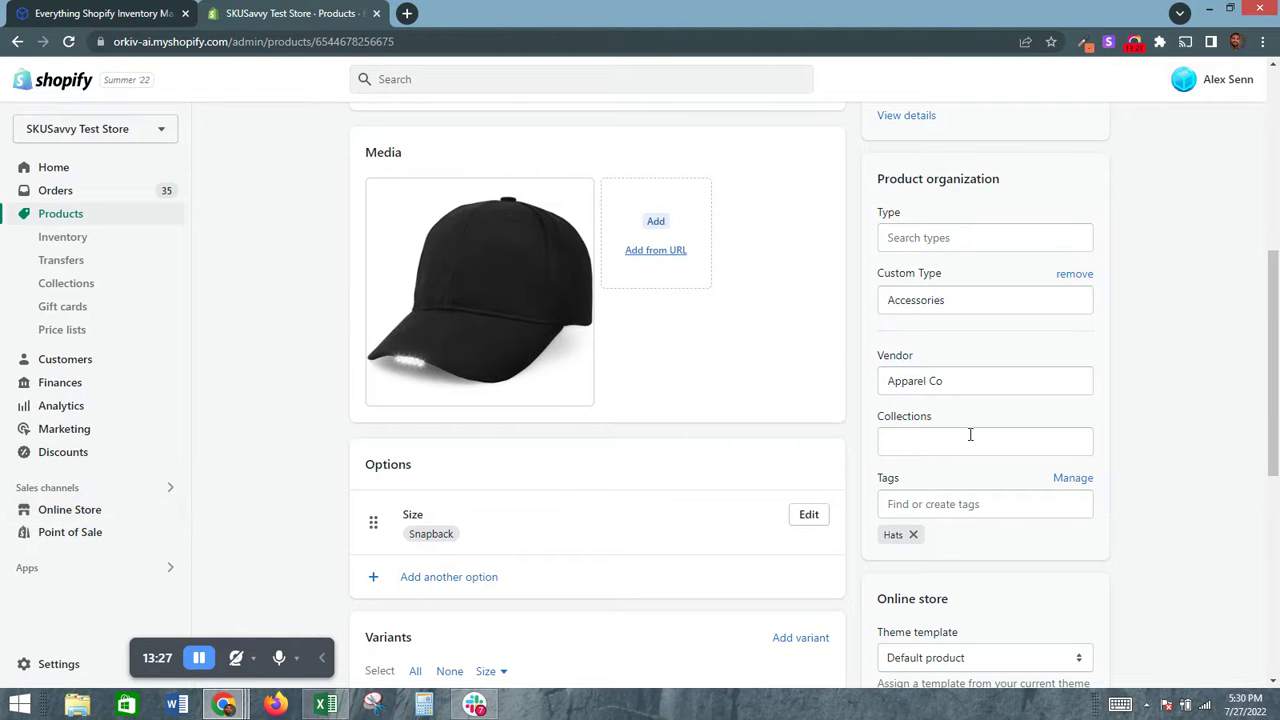
Open the hat's Snapback variant and review its pricing, cost per item, stock tracking options and quantities by location.
{"action": "scroll", "coordinate": [957, 486], "scroll_direction": "down", "scroll_amount": 1}
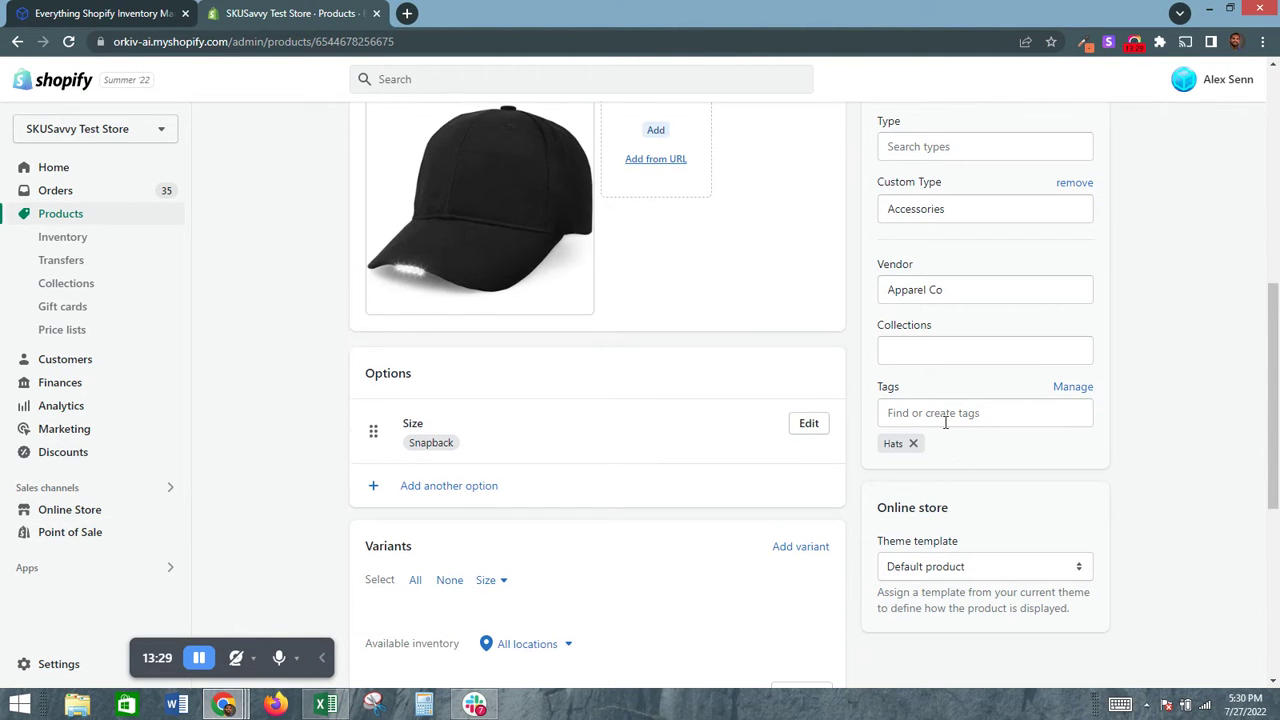
{"action": "scroll", "coordinate": [955, 480], "scroll_direction": "down", "scroll_amount": 1}
{"action": "scroll", "coordinate": [581, 508], "scroll_direction": "down", "scroll_amount": 2}
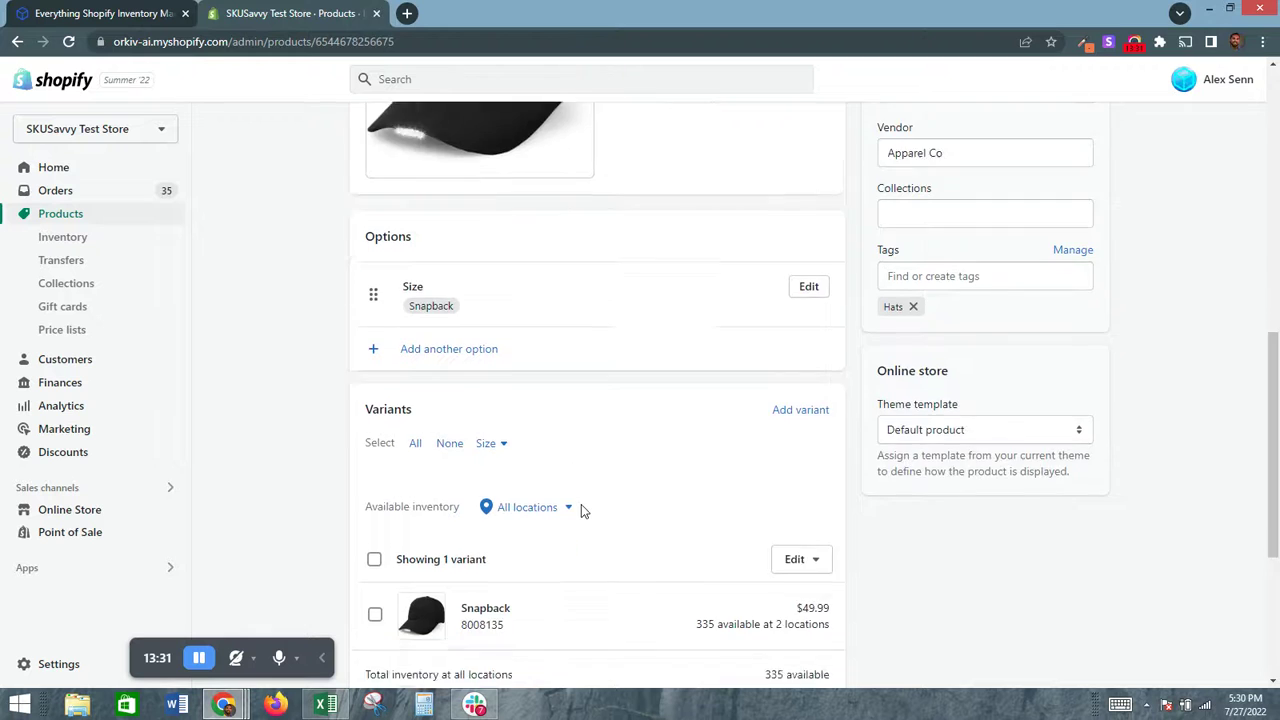
{"action": "left_click", "coordinate": [579, 494]}
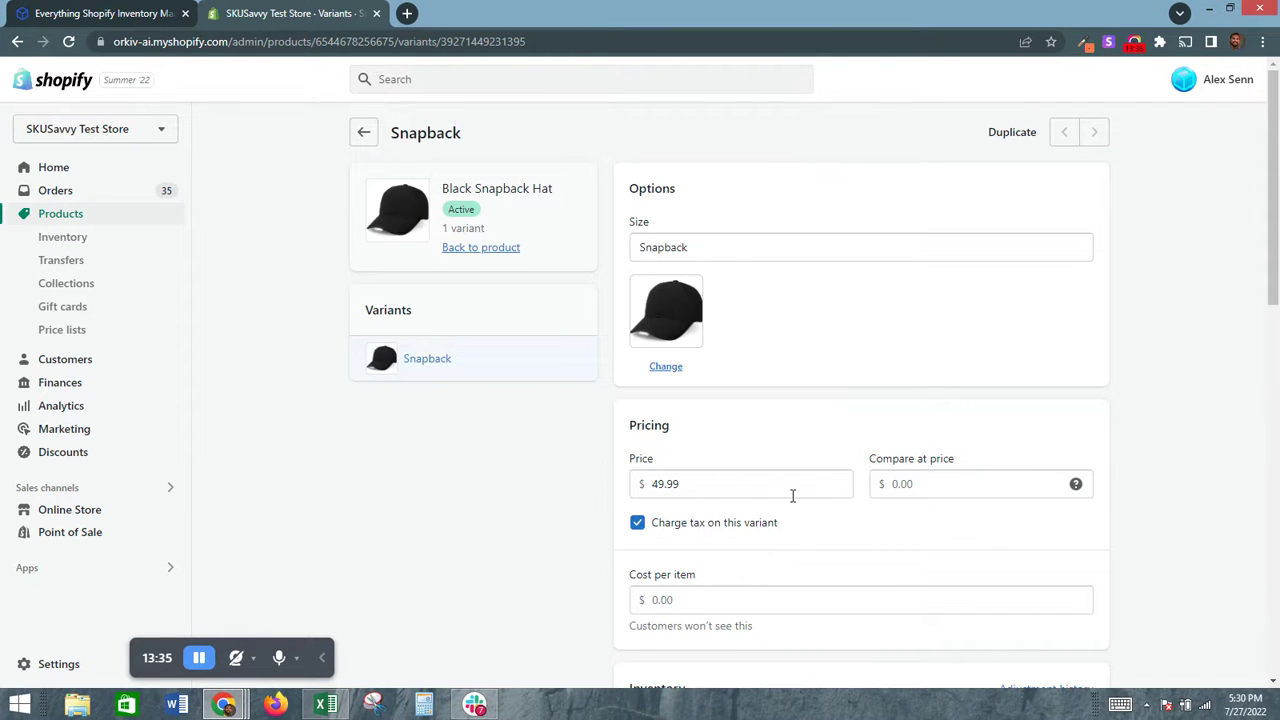
{"action": "scroll", "coordinate": [791, 494], "scroll_direction": "down", "scroll_amount": 1}
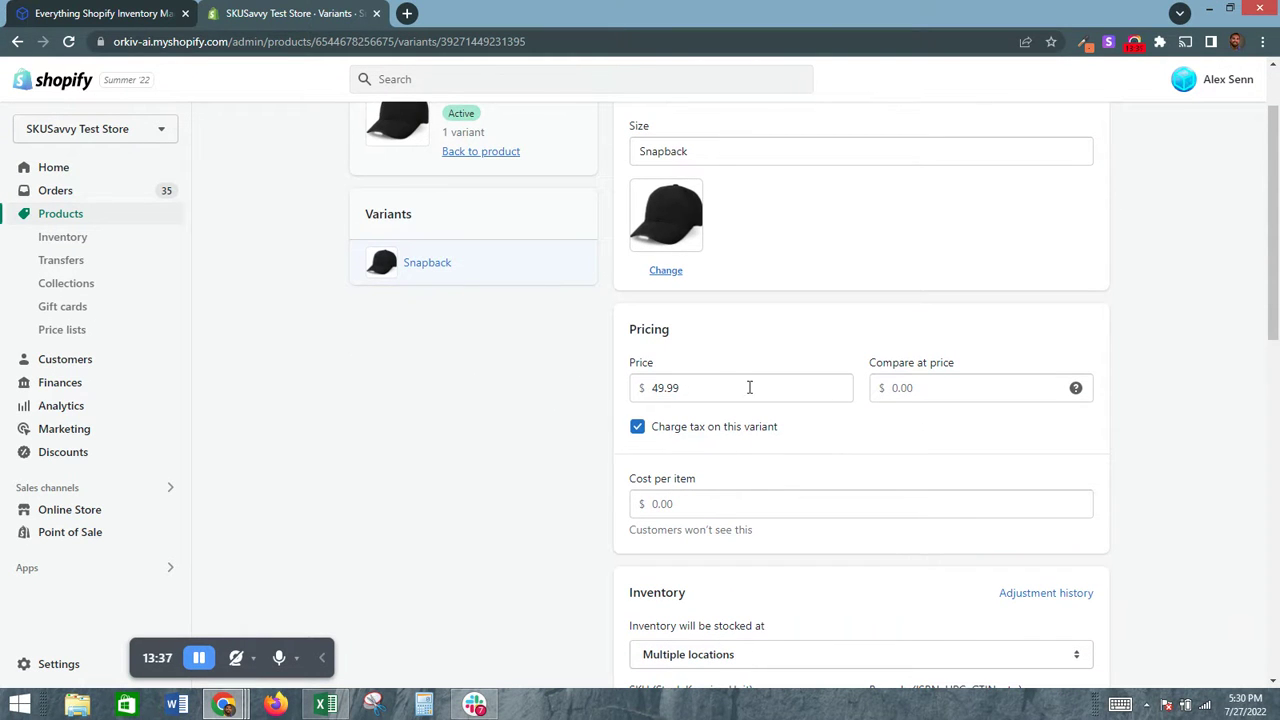
{"action": "scroll", "coordinate": [843, 458], "scroll_direction": "down", "scroll_amount": 1}
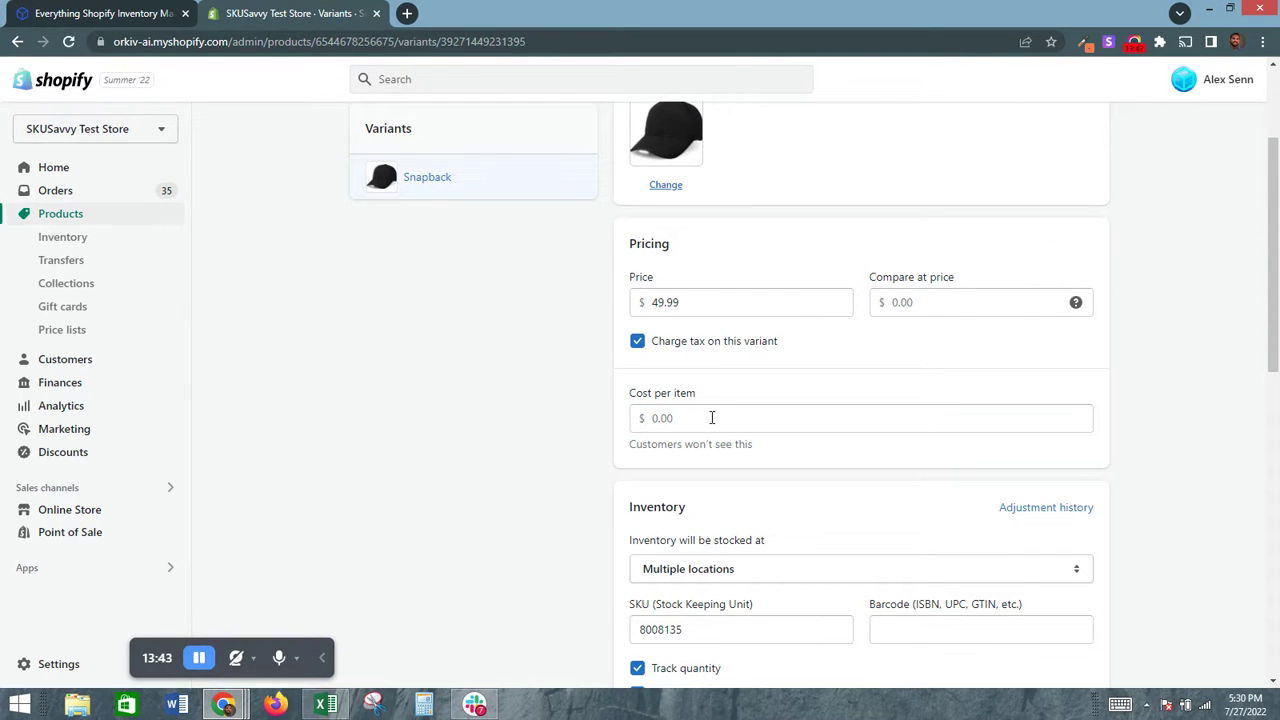
{"action": "scroll", "coordinate": [771, 483], "scroll_direction": "down", "scroll_amount": 4}
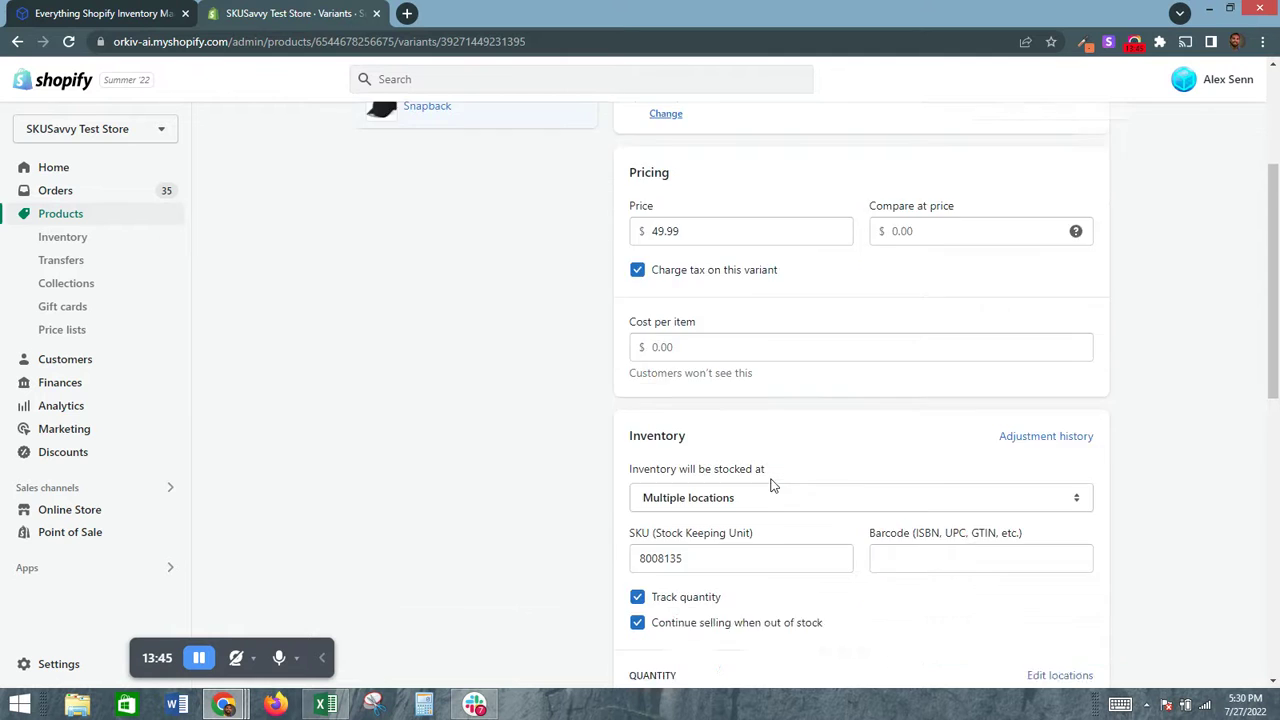
{"action": "scroll", "coordinate": [786, 577], "scroll_direction": "down", "scroll_amount": 1}
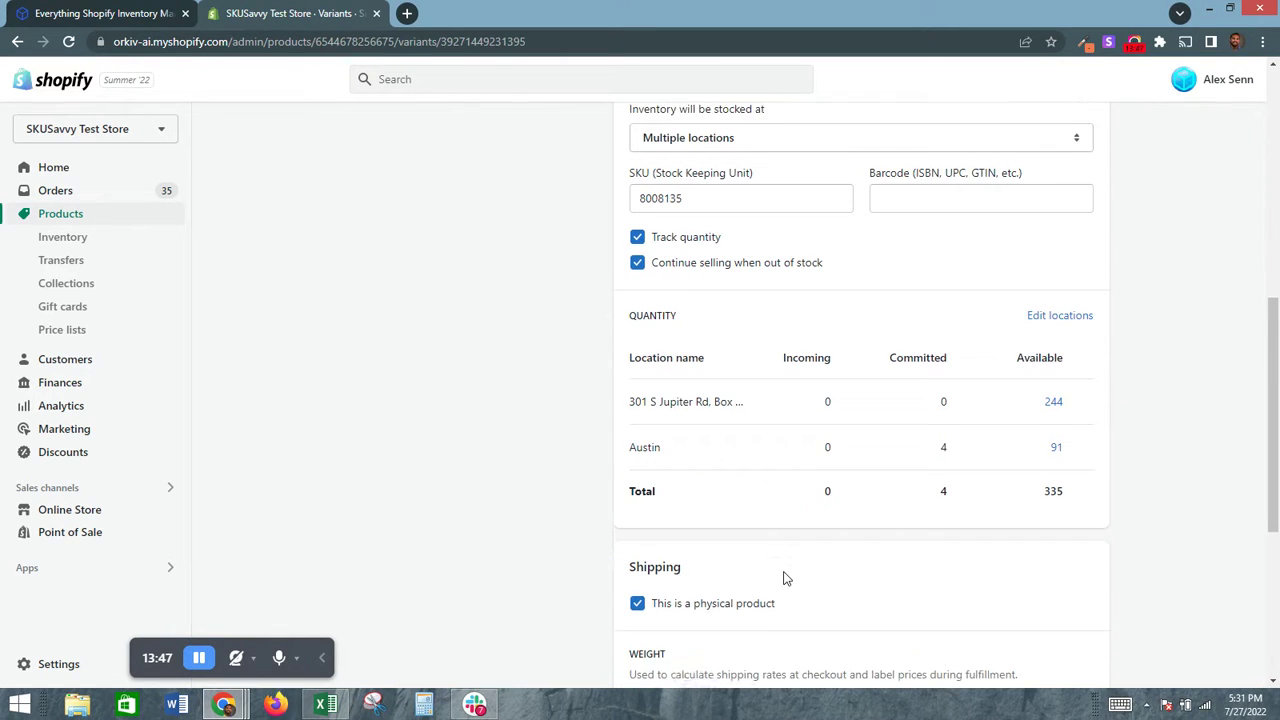
View the available-quantity adjustment options for the variant's first location, dismiss them, and review the shipping weight and customs fields.
{"action": "left_click", "coordinate": [1076, 389]}
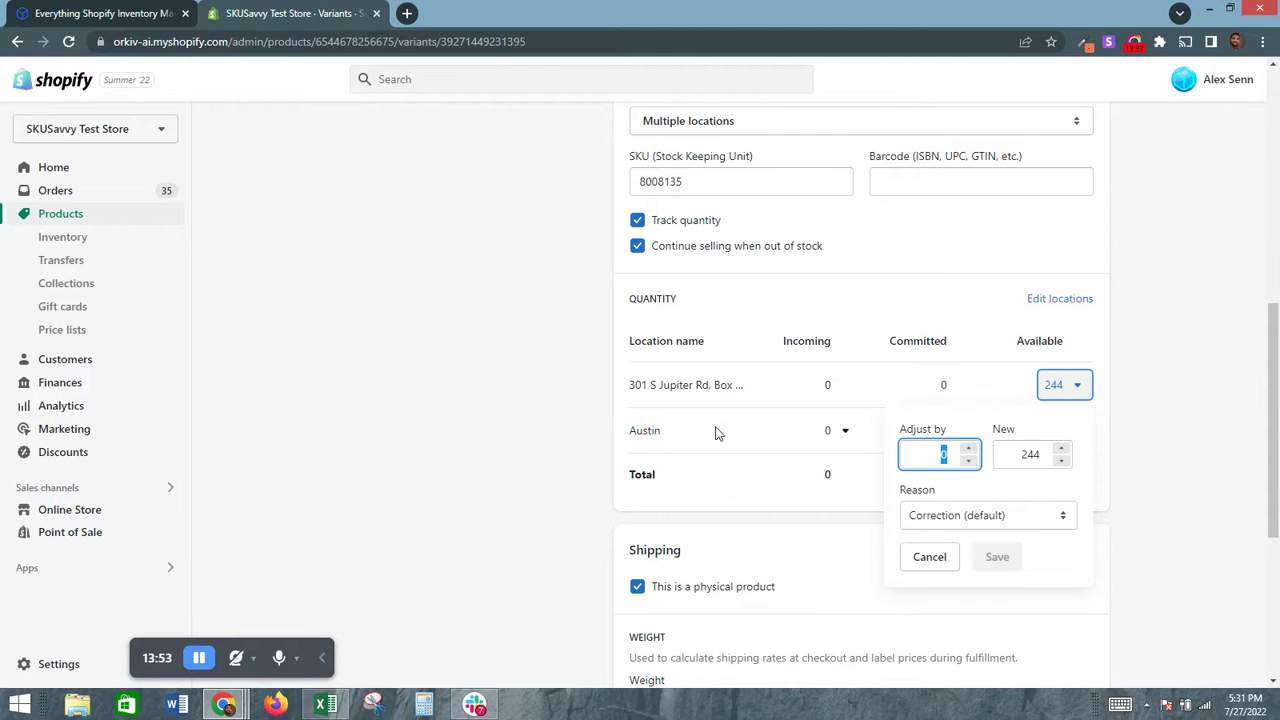
{"action": "scroll", "coordinate": [741, 496], "scroll_direction": "down", "scroll_amount": 1}
{"action": "left_click", "coordinate": [617, 517]}
{"action": "scroll", "coordinate": [686, 523], "scroll_direction": "down", "scroll_amount": 3}
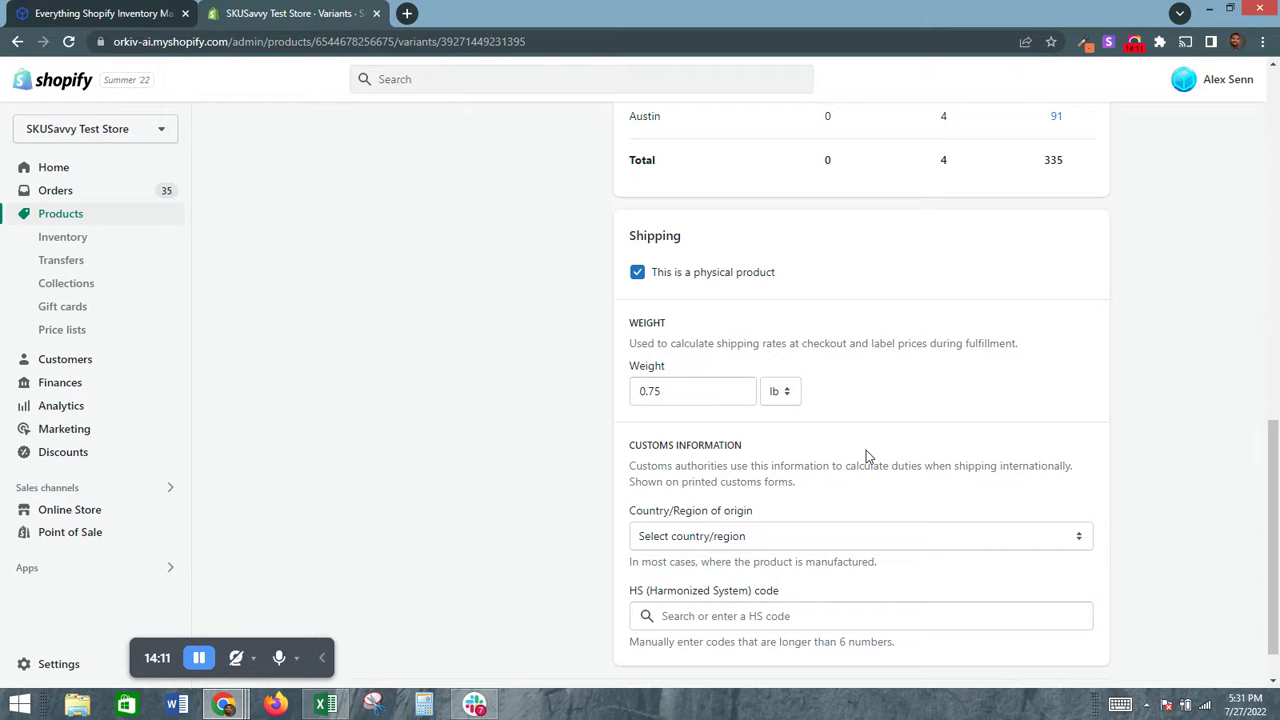
{"action": "scroll", "coordinate": [866, 498], "scroll_direction": "down", "scroll_amount": 1}
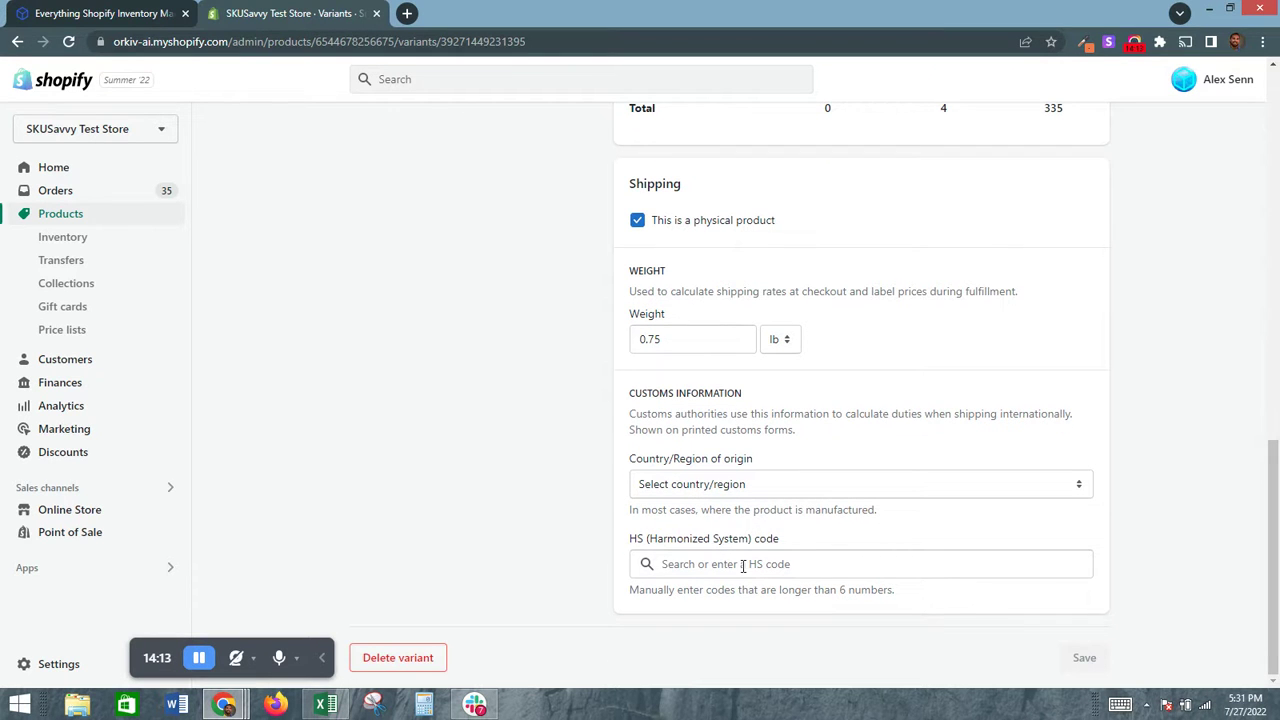
Return to the Snapback variant's inventory details and highlight its SKU for comparison with the barcode field.
{"action": "scroll", "coordinate": [878, 398], "scroll_direction": "up", "scroll_amount": 1}
{"action": "scroll", "coordinate": [878, 396], "scroll_direction": "up", "scroll_amount": 5}
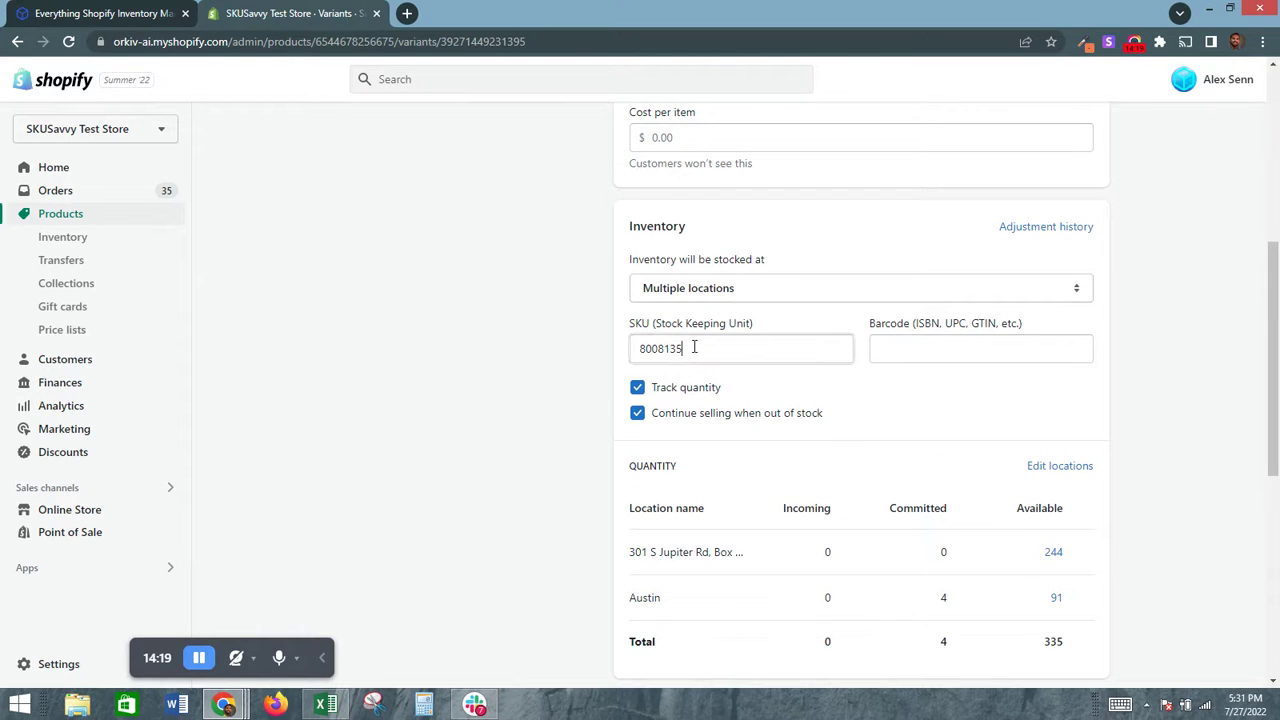
{"action": "double_click", "coordinate": [693, 347]}
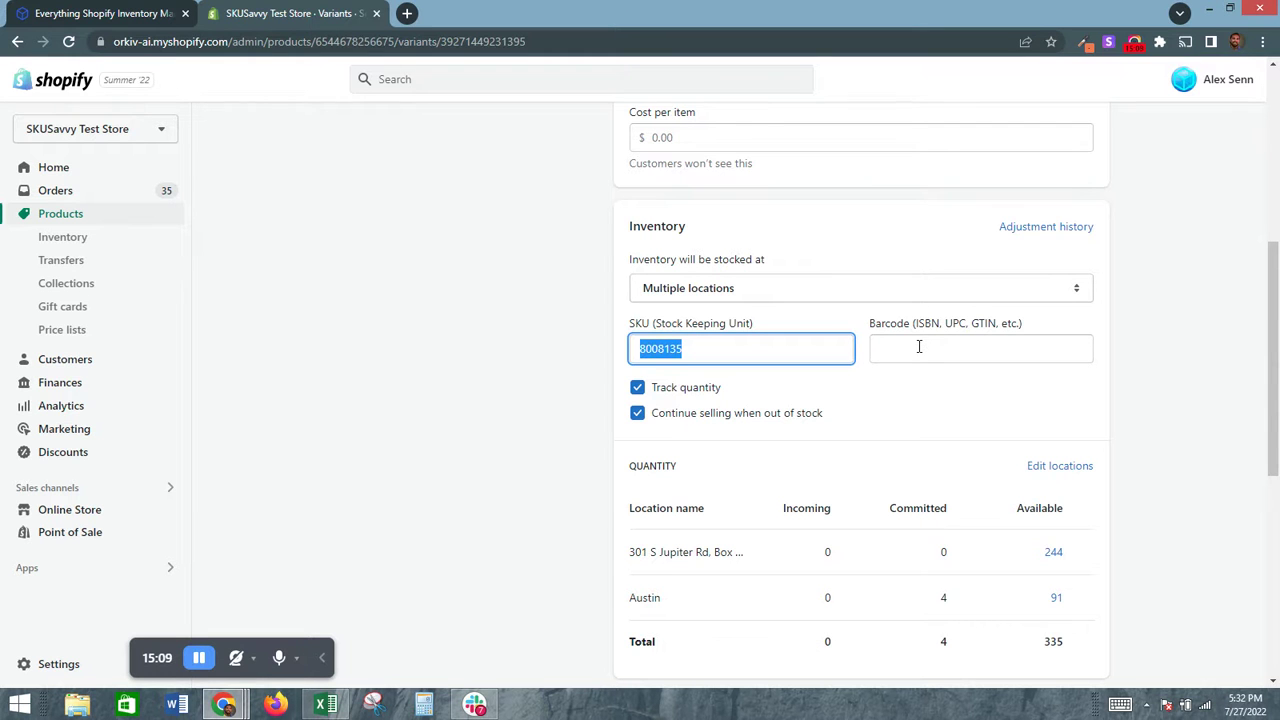
{"action": "scroll", "coordinate": [897, 480], "scroll_direction": "down", "scroll_amount": 1}
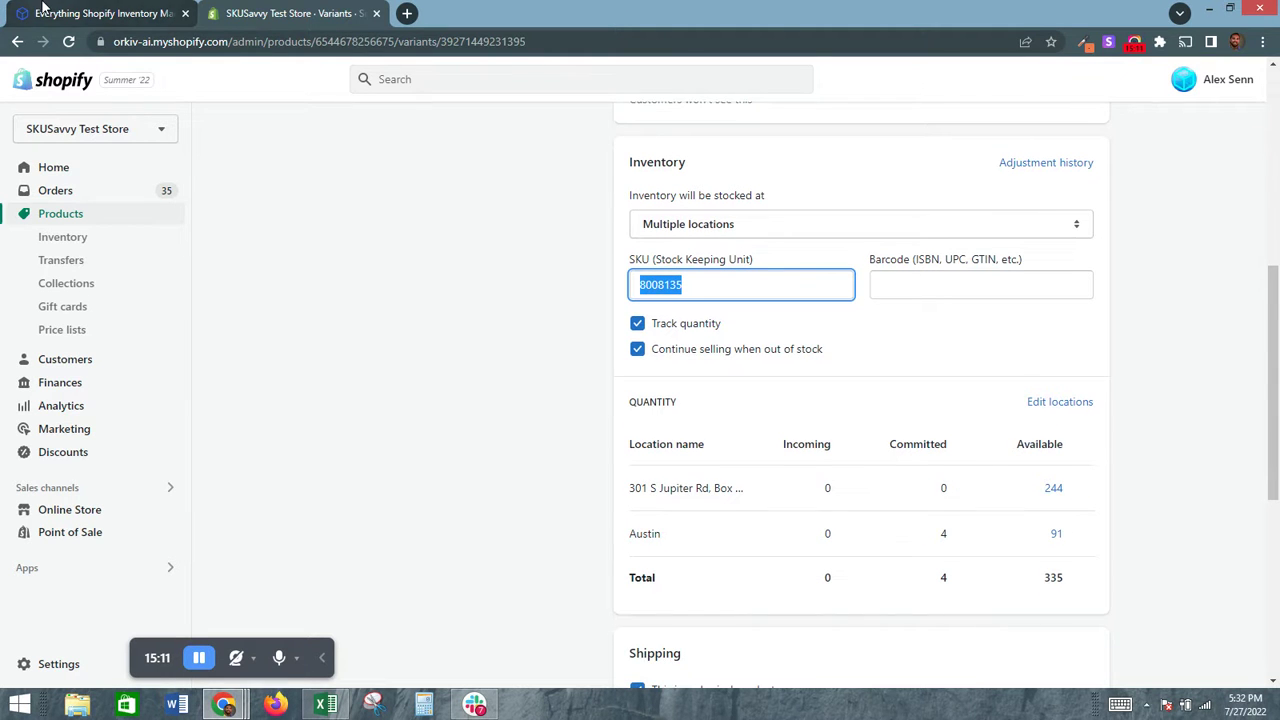
Switch to SKUSavvy's Shopify inventory guide and skim past the capabilities lists and 3PL section, ending on Storefront vs. Inventory.
{"action": "left_click", "coordinate": [42, 8]}
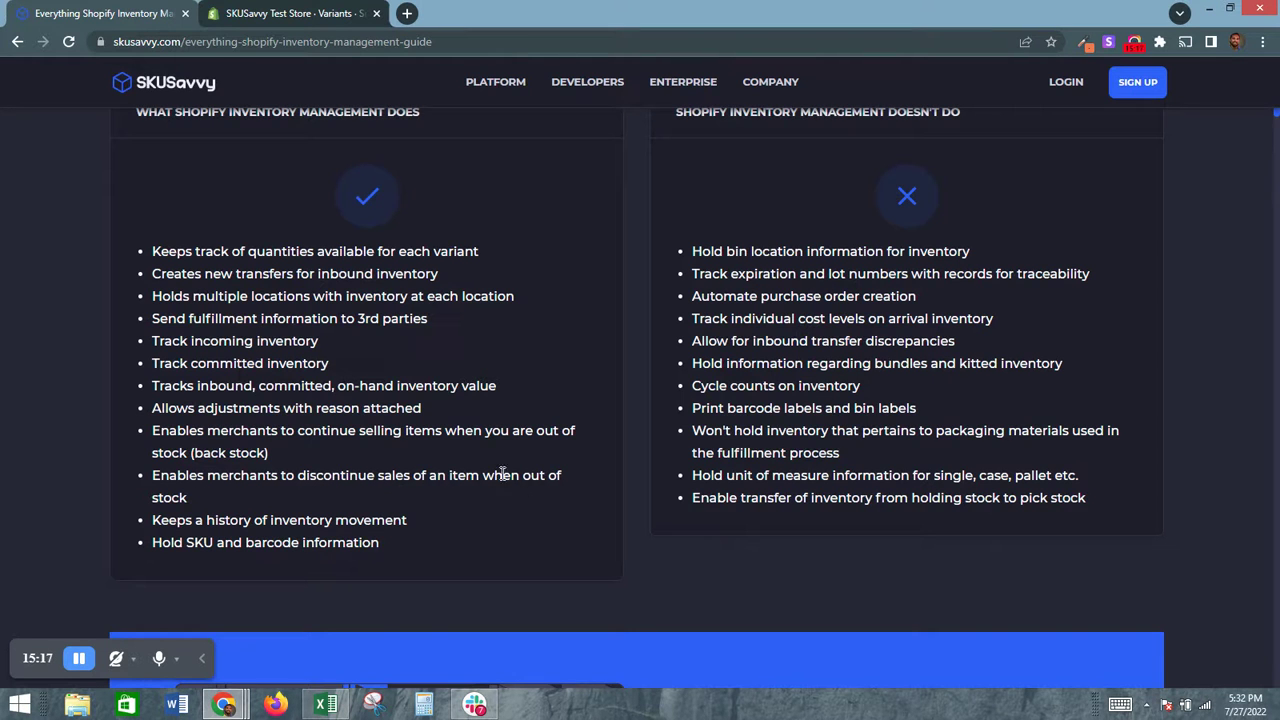
{"action": "scroll", "coordinate": [531, 528], "scroll_direction": "down", "scroll_amount": 2}
{"action": "scroll", "coordinate": [531, 524], "scroll_direction": "down", "scroll_amount": 3}
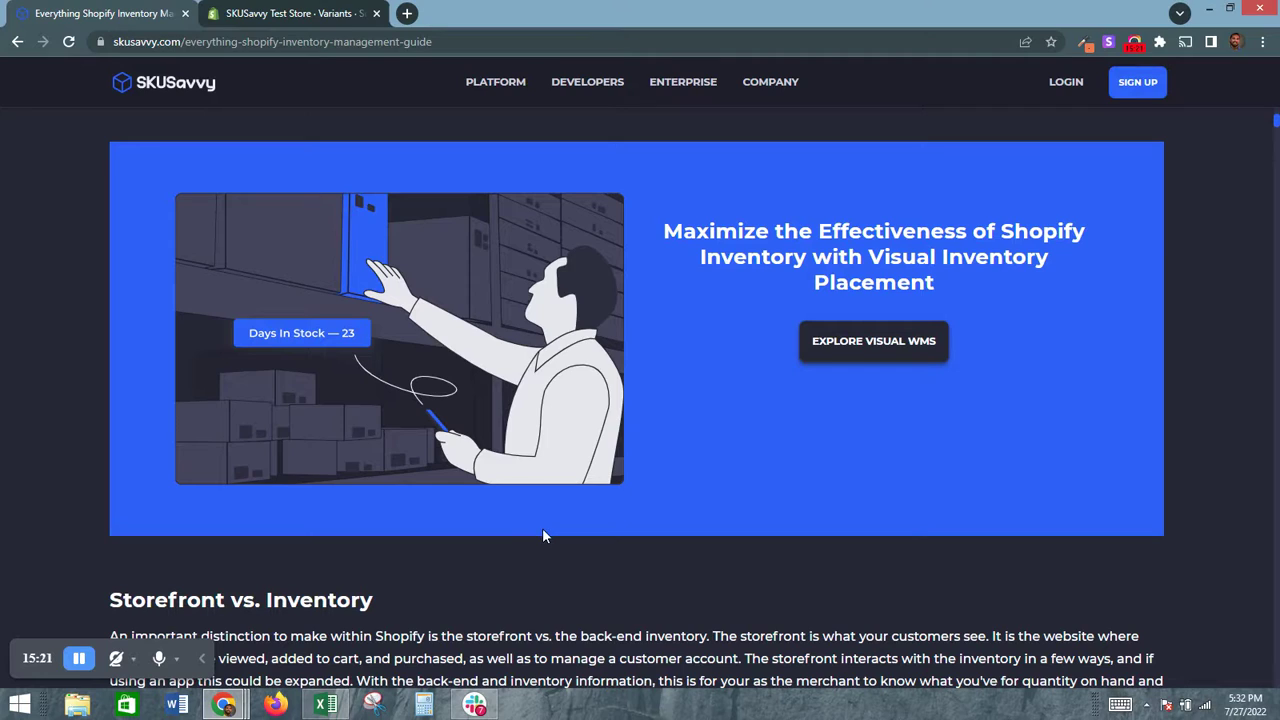
{"action": "scroll", "coordinate": [542, 530], "scroll_direction": "down", "scroll_amount": 4}
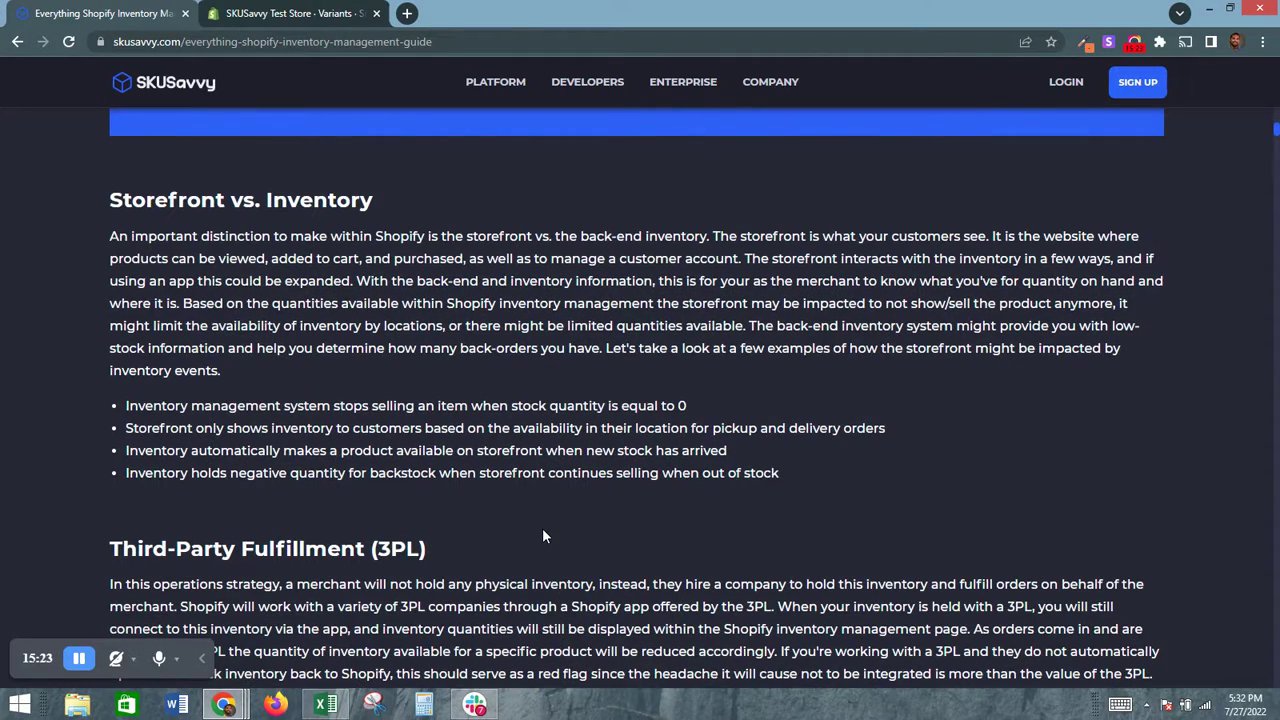
{"action": "scroll", "coordinate": [542, 536], "scroll_direction": "down", "scroll_amount": 3}
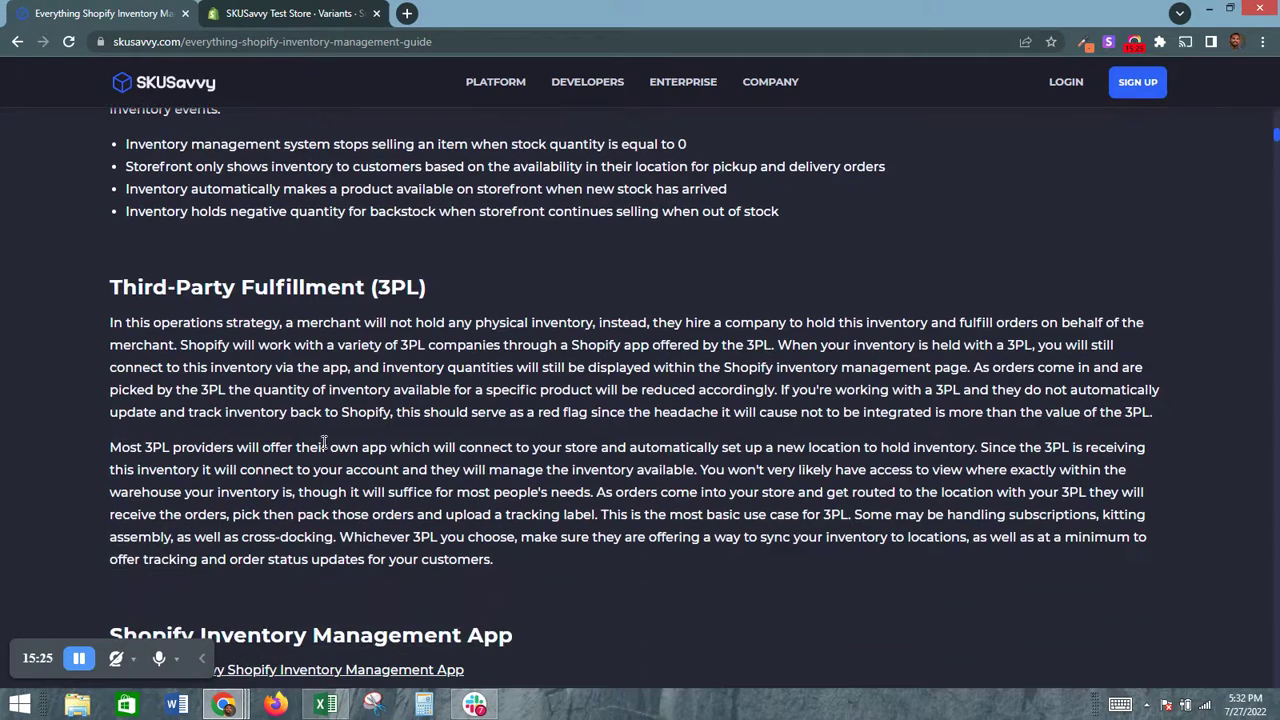
{"action": "scroll", "coordinate": [366, 348], "scroll_direction": "up", "scroll_amount": 1}
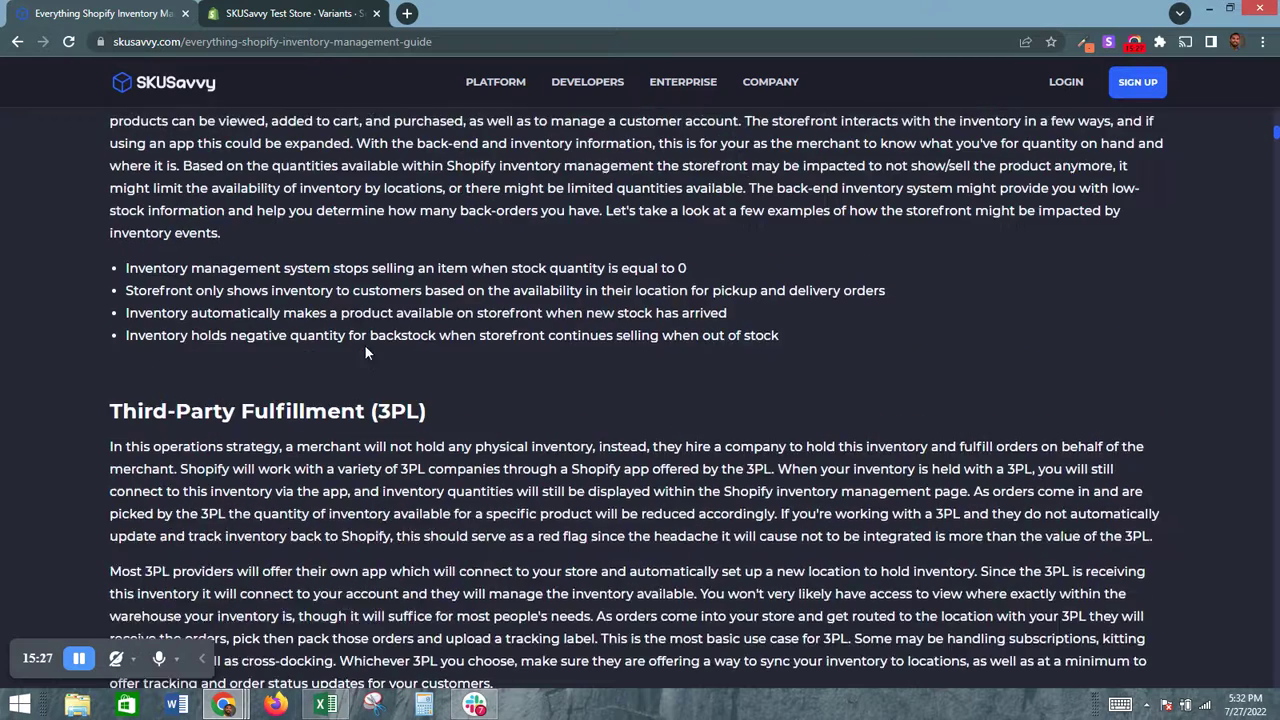
{"action": "scroll", "coordinate": [365, 346], "scroll_direction": "up", "scroll_amount": 3}
{"action": "scroll", "coordinate": [370, 380], "scroll_direction": "down", "scroll_amount": 1}
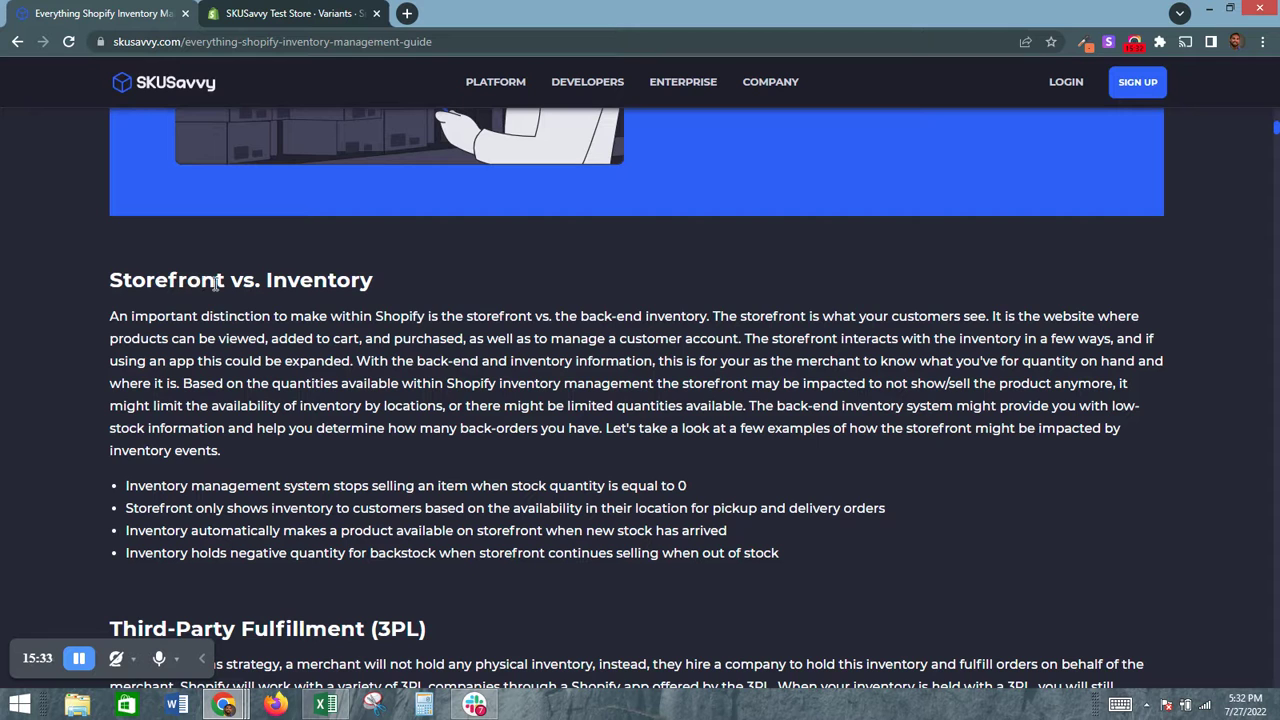
Switch back to the Shopify admin, leave the Snapback variant for its product page, and open the Online Store's themes.
{"action": "left_click", "coordinate": [291, 8]}
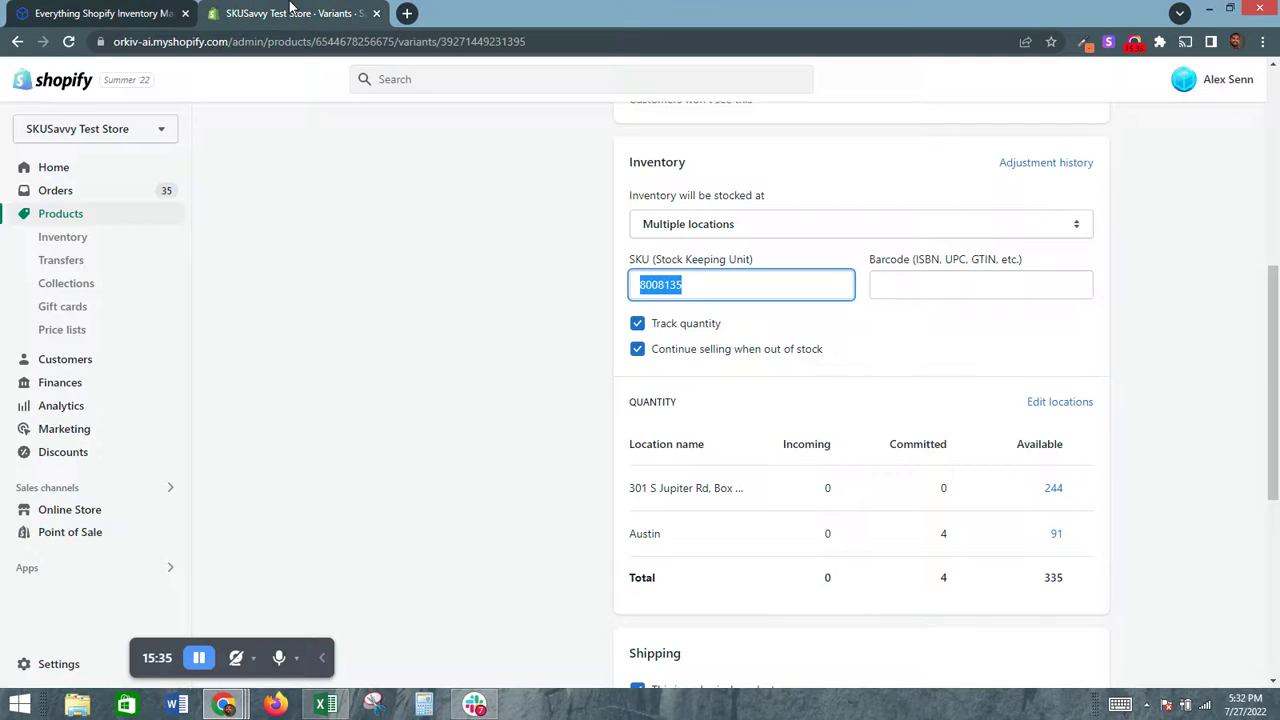
{"action": "scroll", "coordinate": [561, 297], "scroll_direction": "up", "scroll_amount": 1}
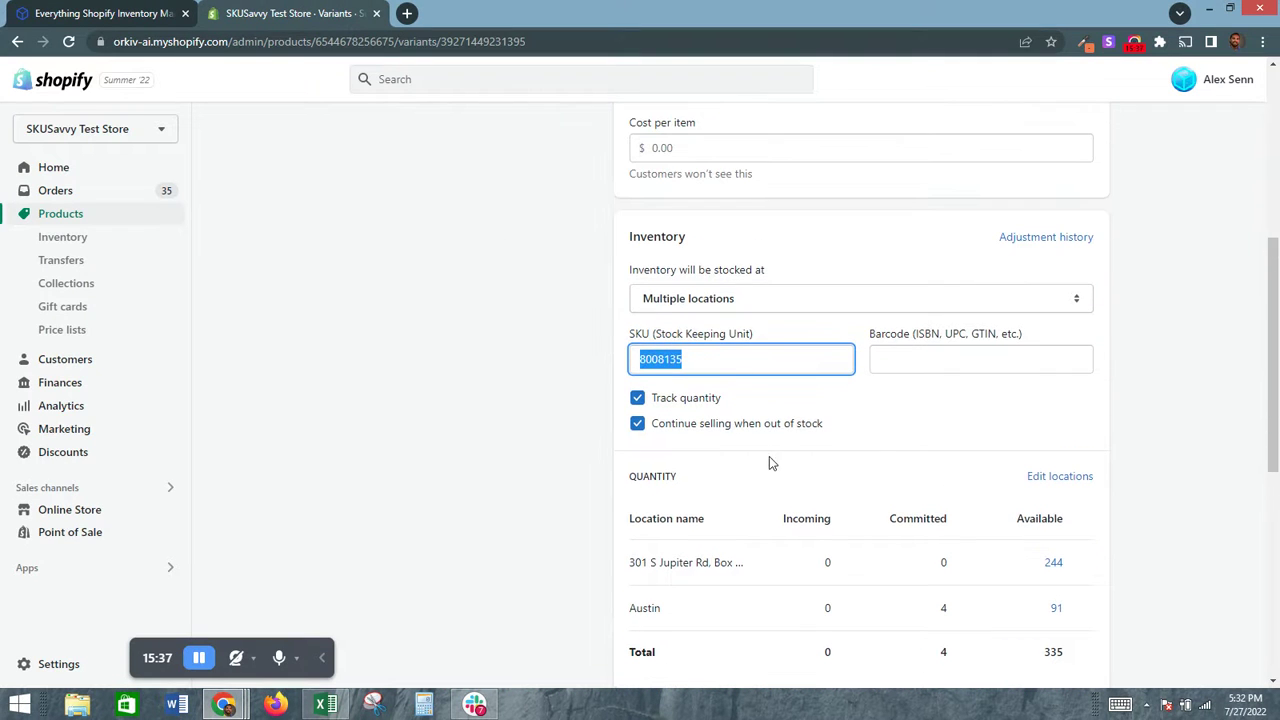
{"action": "scroll", "coordinate": [903, 365], "scroll_direction": "up", "scroll_amount": 1}
{"action": "scroll", "coordinate": [903, 368], "scroll_direction": "up", "scroll_amount": 5}
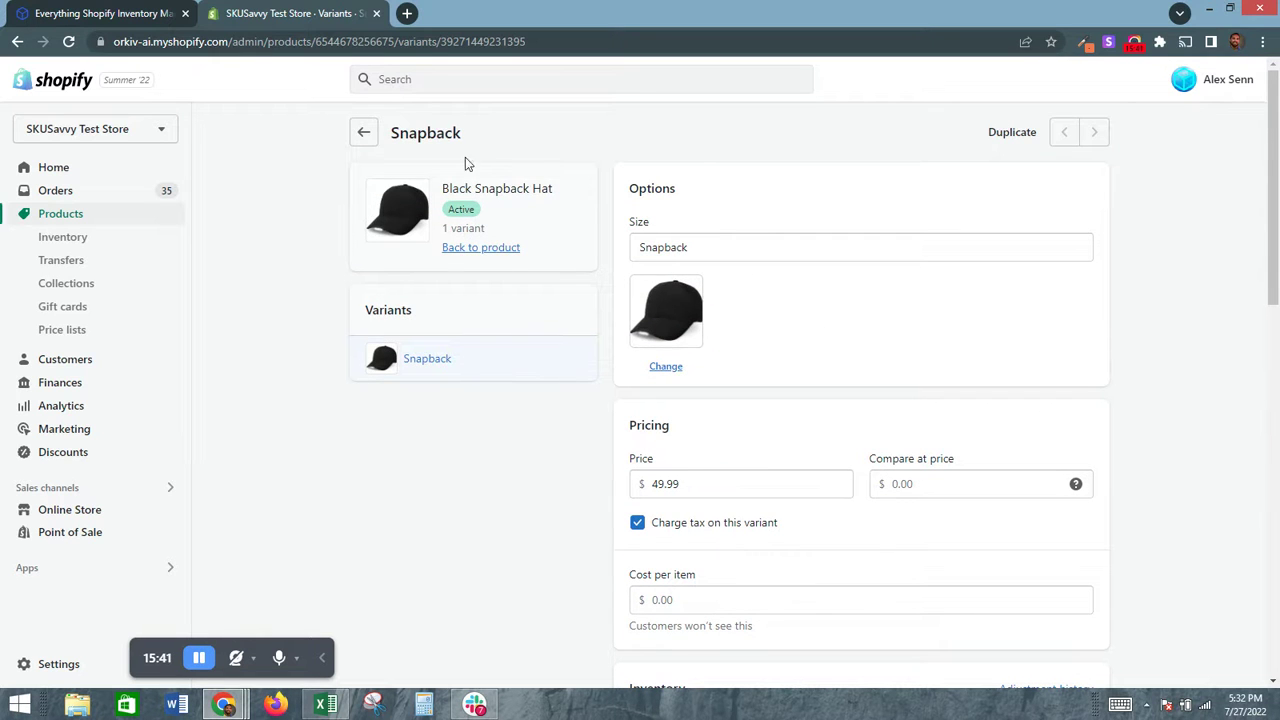
{"action": "left_click", "coordinate": [363, 132]}
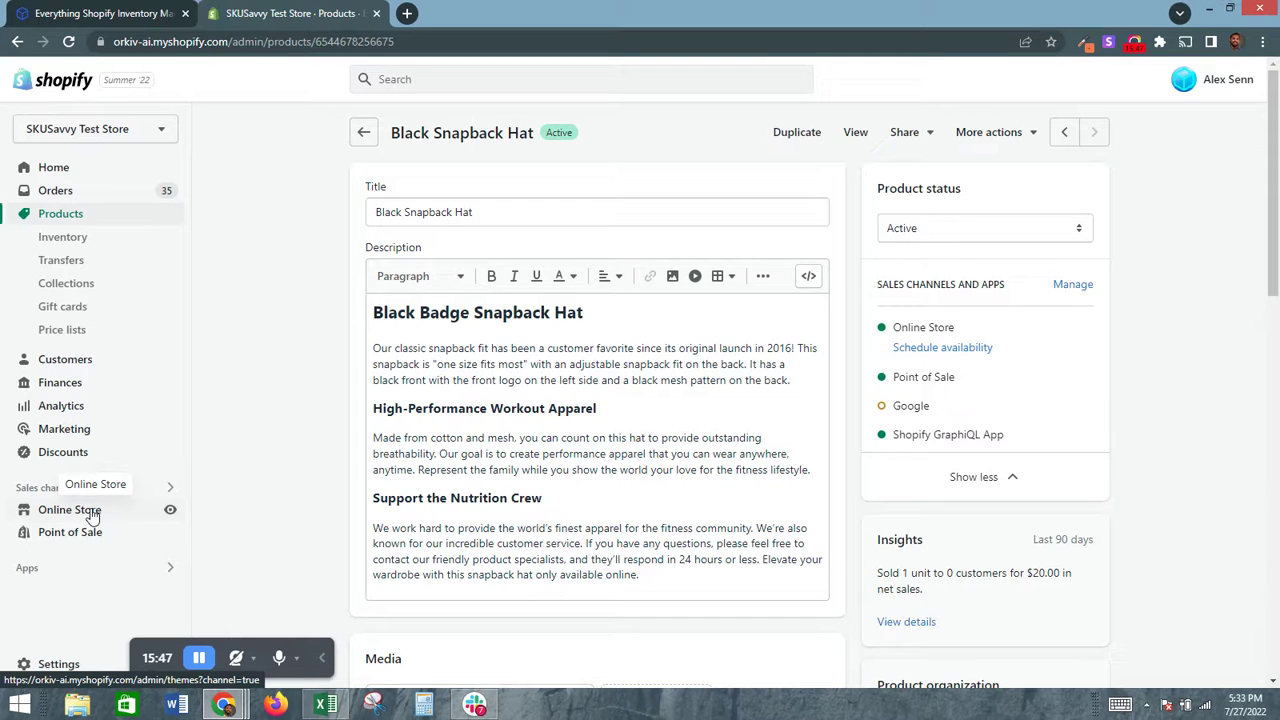
{"action": "left_click", "coordinate": [90, 513]}
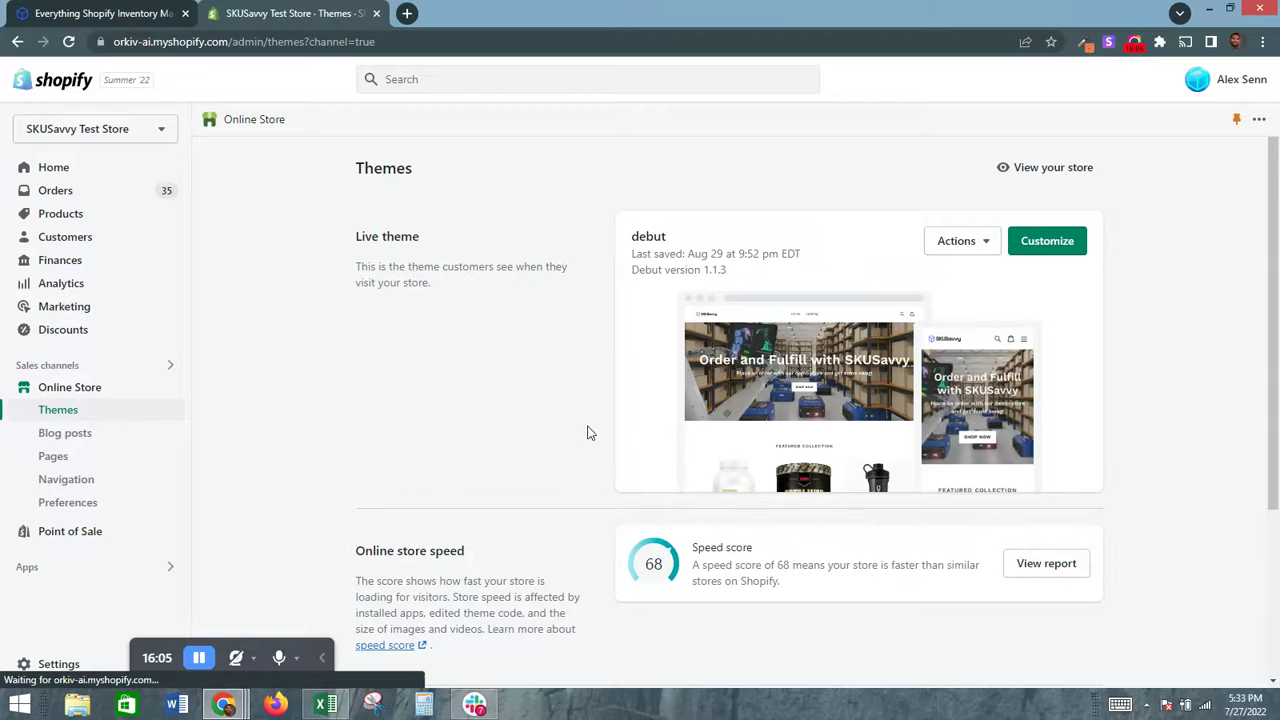
{"action": "left_click", "coordinate": [199, 657]}
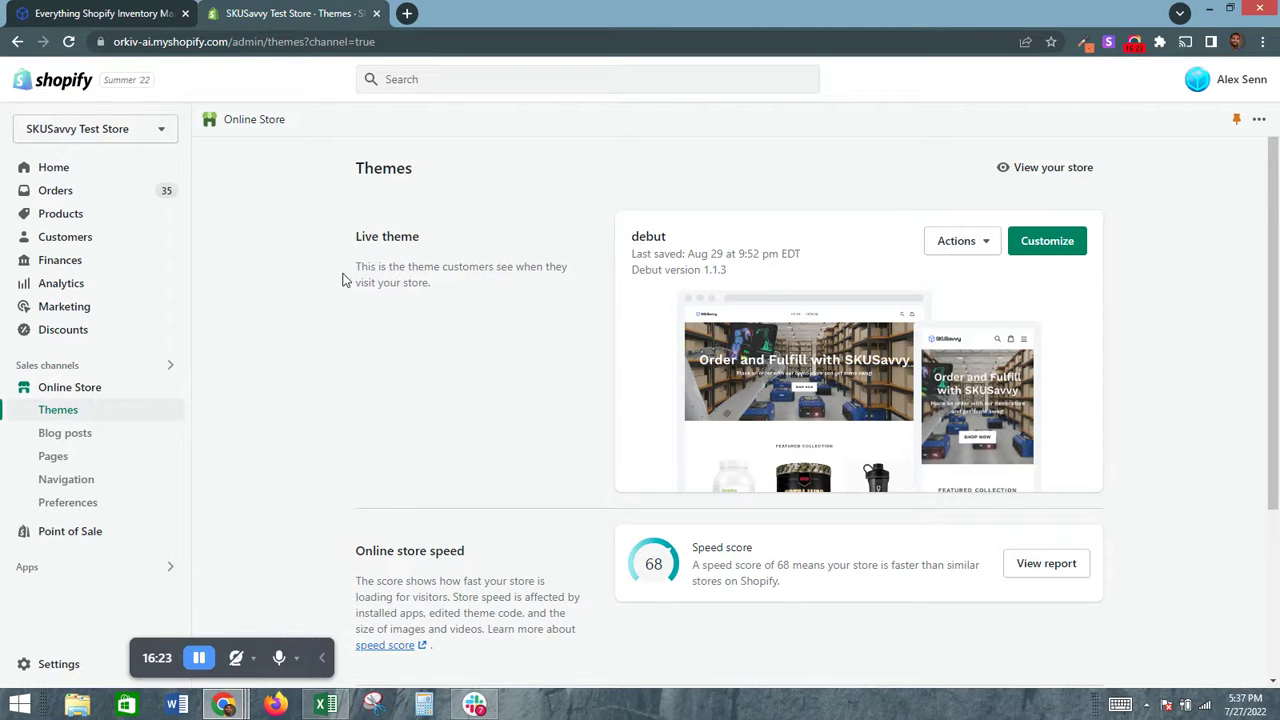
Switch to SKUSavvy's inventory guide and view the numbered phone screens in the Shopify Inventory Management App section.
{"action": "left_click", "coordinate": [131, 14]}
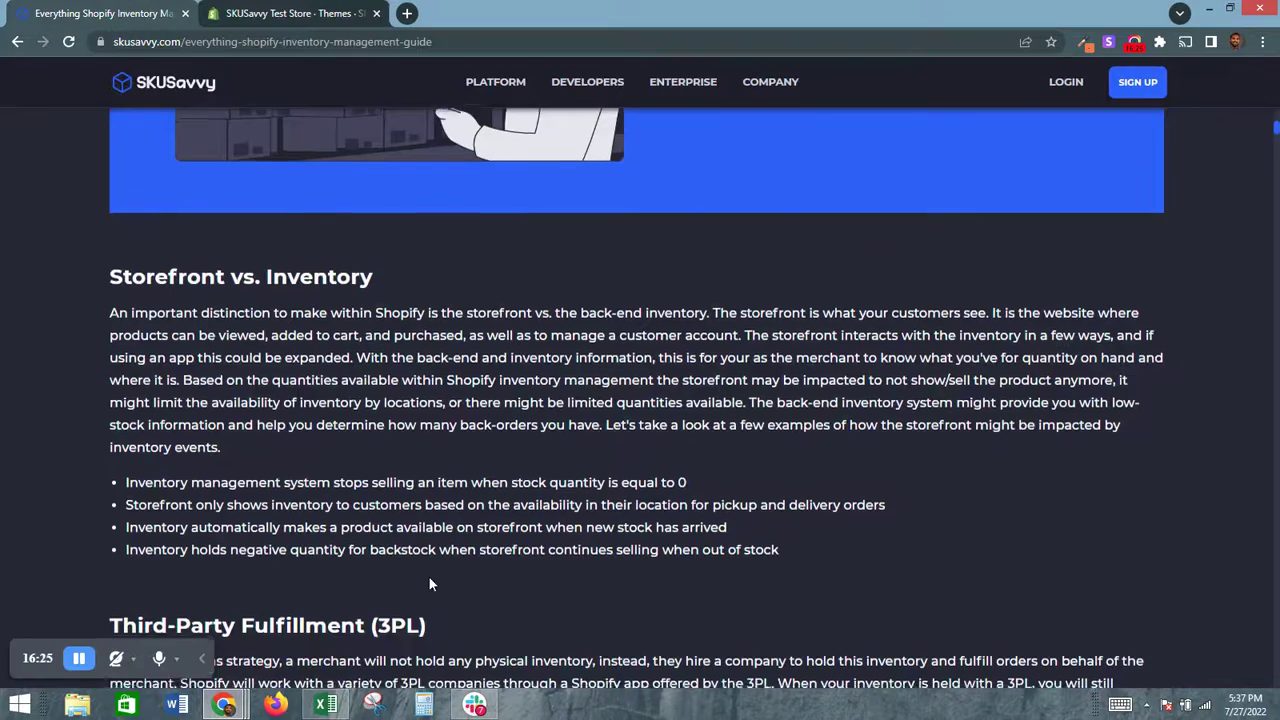
{"action": "scroll", "coordinate": [429, 580], "scroll_direction": "down", "scroll_amount": 8}
{"action": "scroll", "coordinate": [429, 580], "scroll_direction": "down", "scroll_amount": 3}
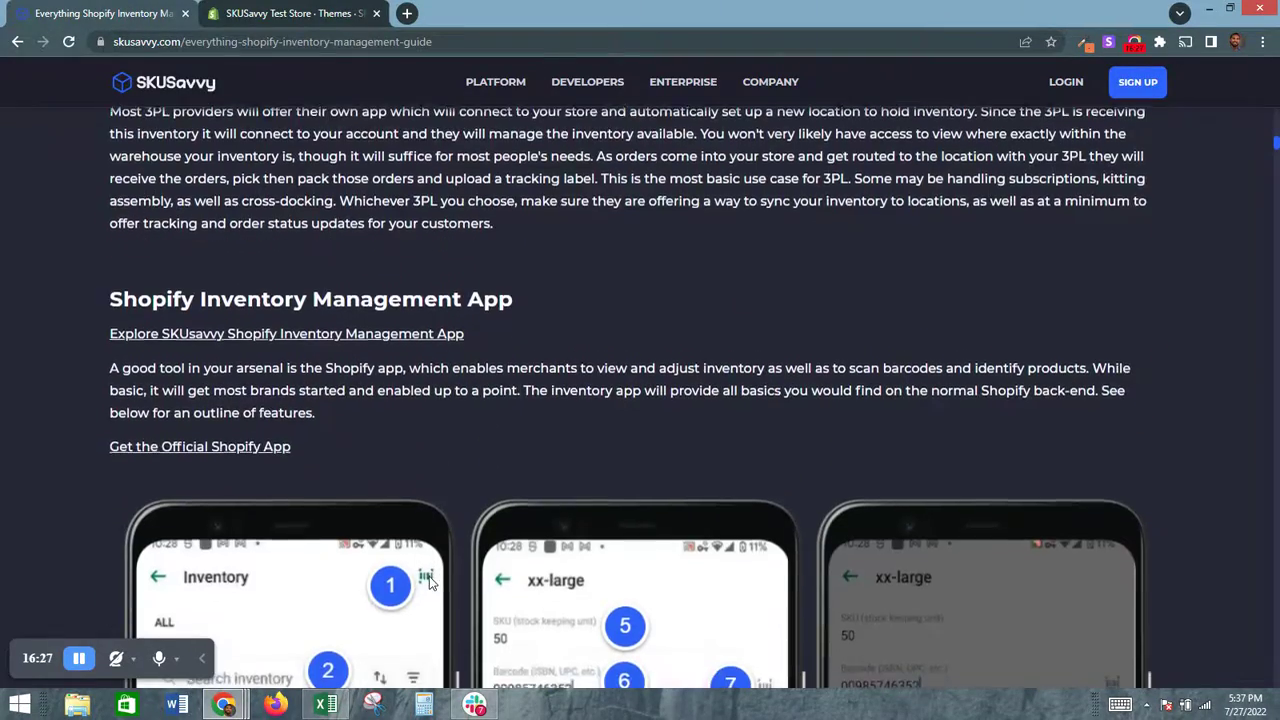
{"action": "scroll", "coordinate": [429, 578], "scroll_direction": "down", "scroll_amount": 2}
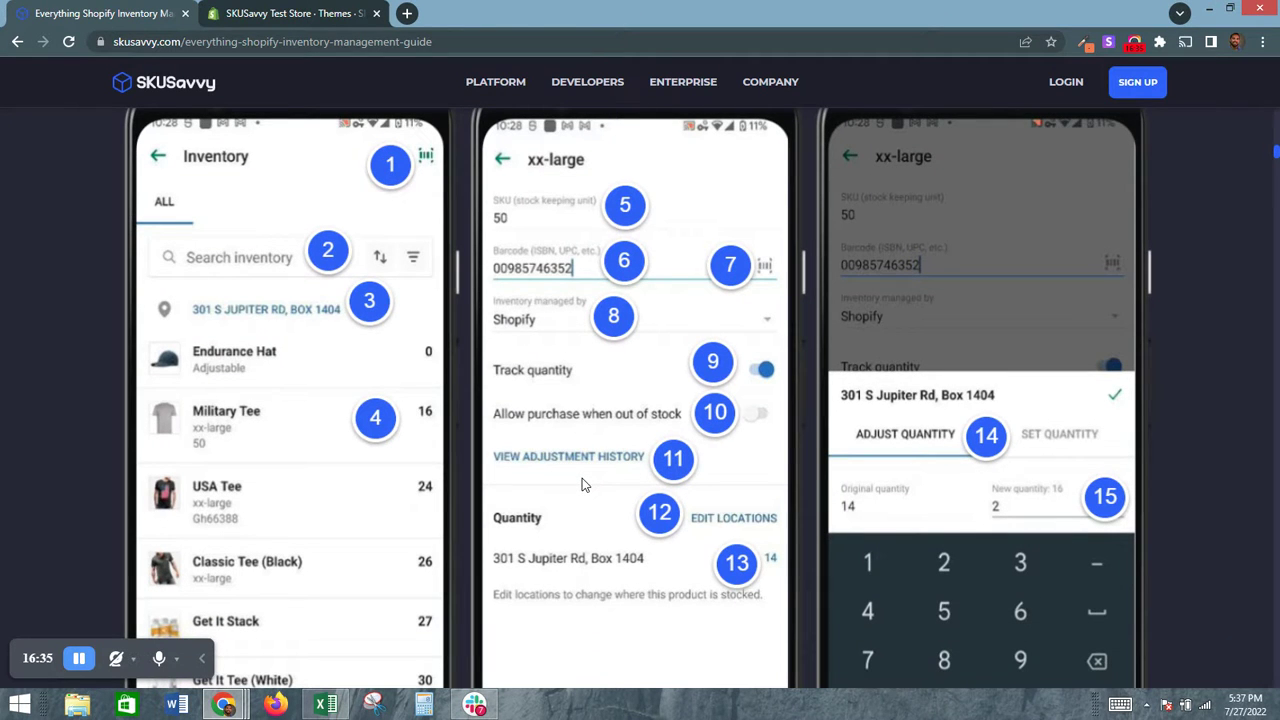
Switch to the Shopify admin and open the Black Snapback Hat's Snapback variant to view its inventory and quantity details.
{"action": "left_click", "coordinate": [275, 20]}
{"action": "left_click", "coordinate": [95, 212]}
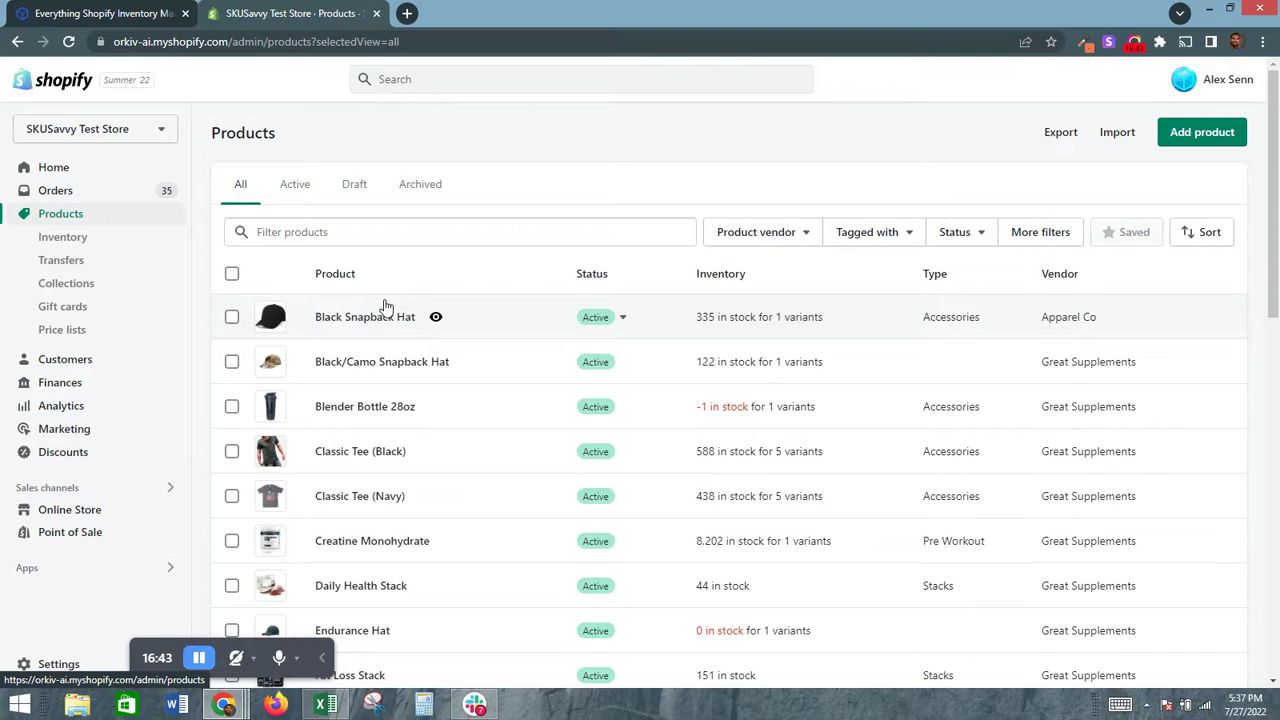
{"action": "scroll", "coordinate": [402, 316], "scroll_direction": "down", "scroll_amount": 1}
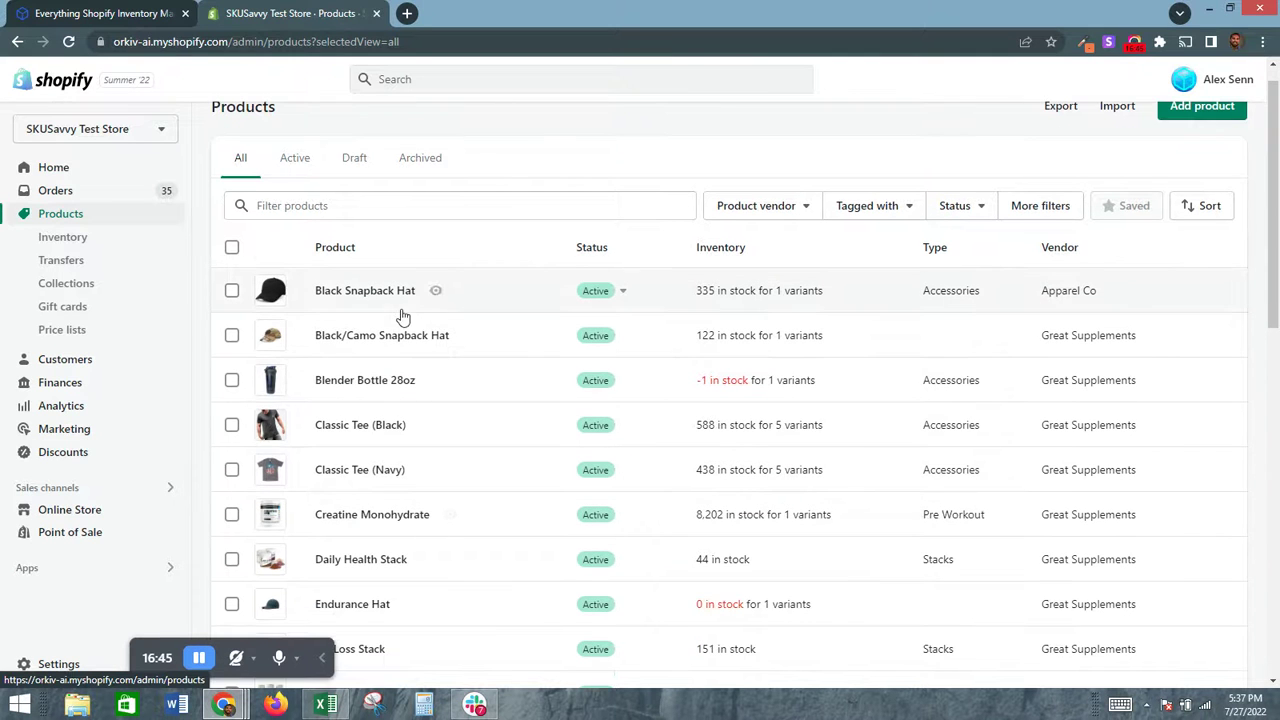
{"action": "left_click", "coordinate": [395, 300]}
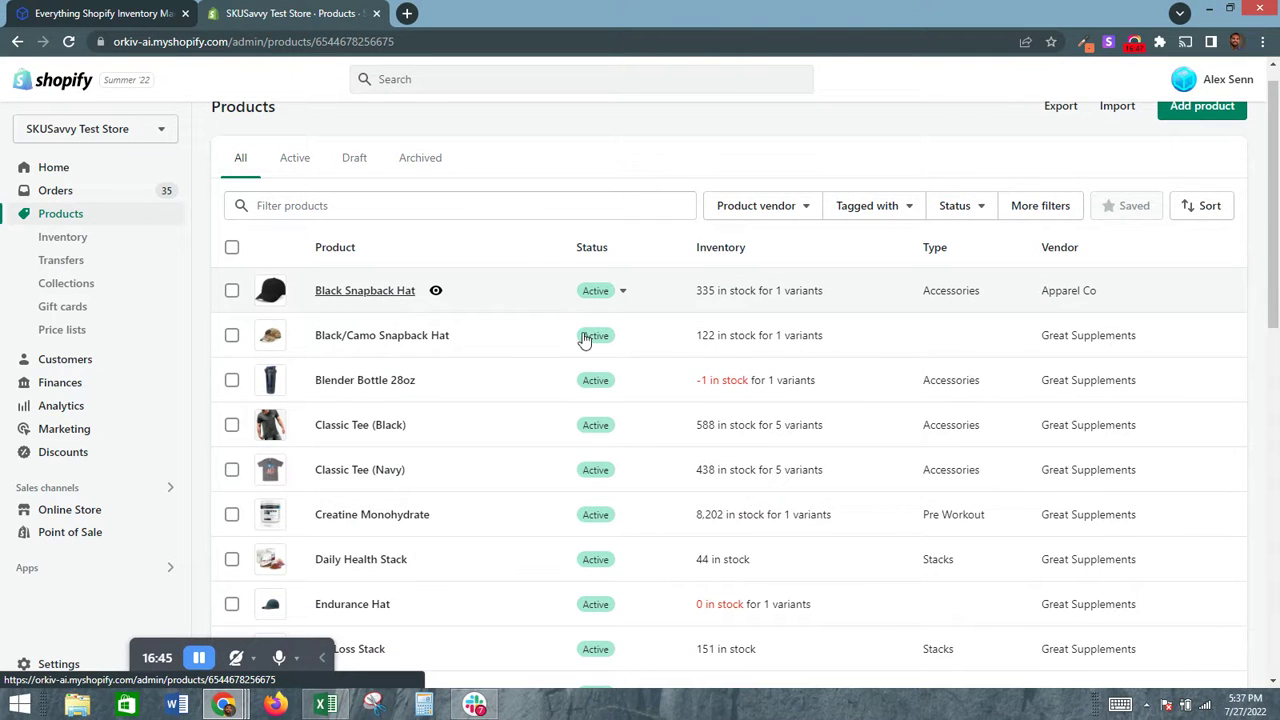
{"action": "scroll", "coordinate": [861, 512], "scroll_direction": "down", "scroll_amount": 4}
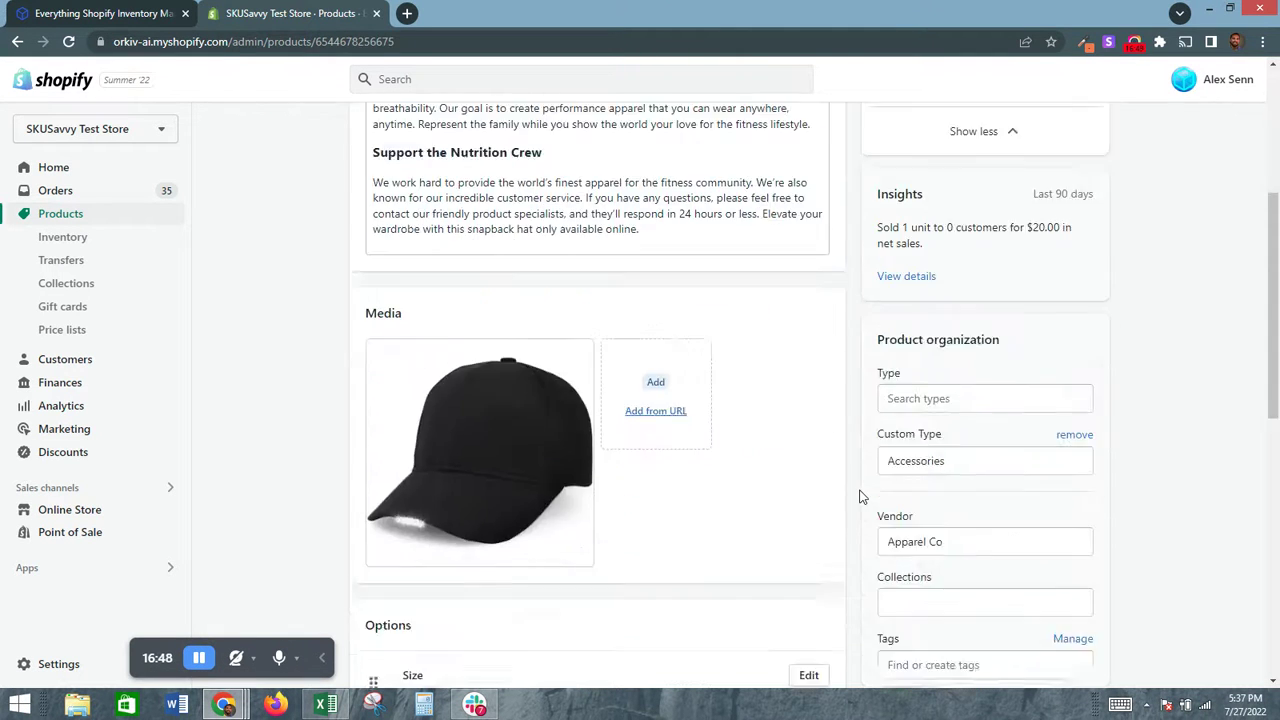
{"action": "scroll", "coordinate": [680, 520], "scroll_direction": "down", "scroll_amount": 2}
{"action": "scroll", "coordinate": [580, 545], "scroll_direction": "down", "scroll_amount": 1}
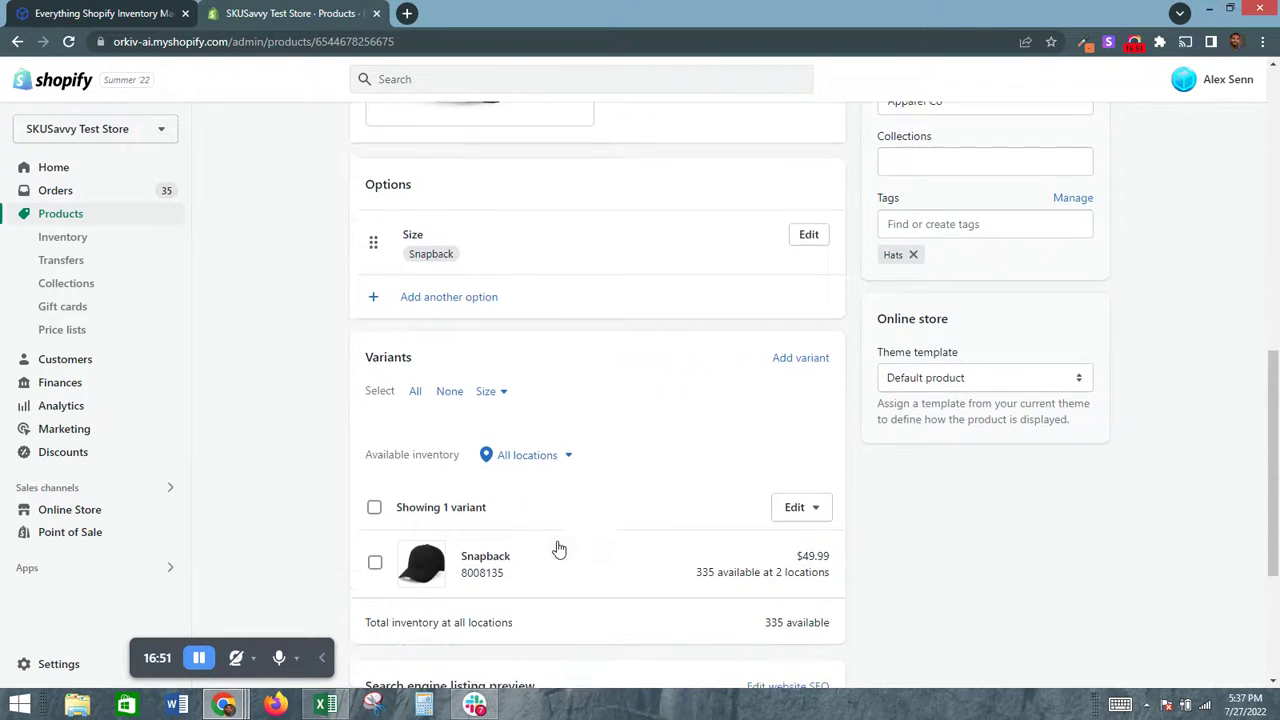
{"action": "left_click", "coordinate": [560, 515]}
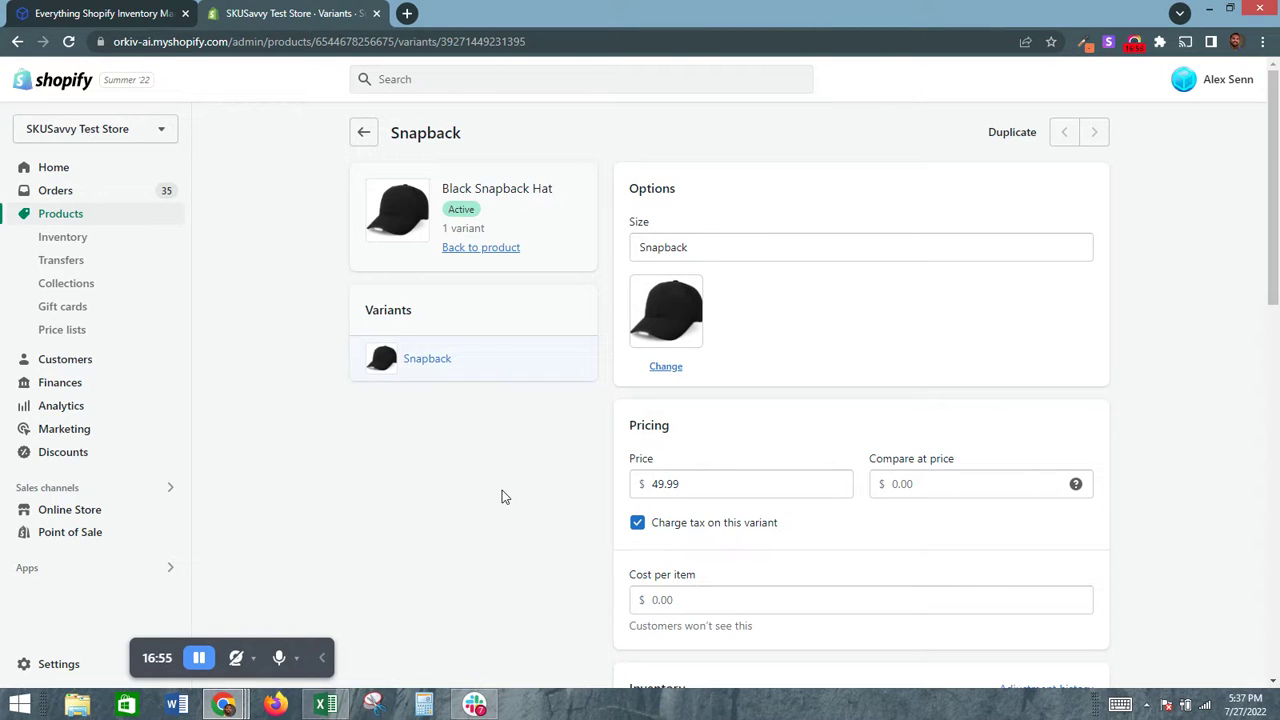
{"action": "scroll", "coordinate": [520, 491], "scroll_direction": "down", "scroll_amount": 4}
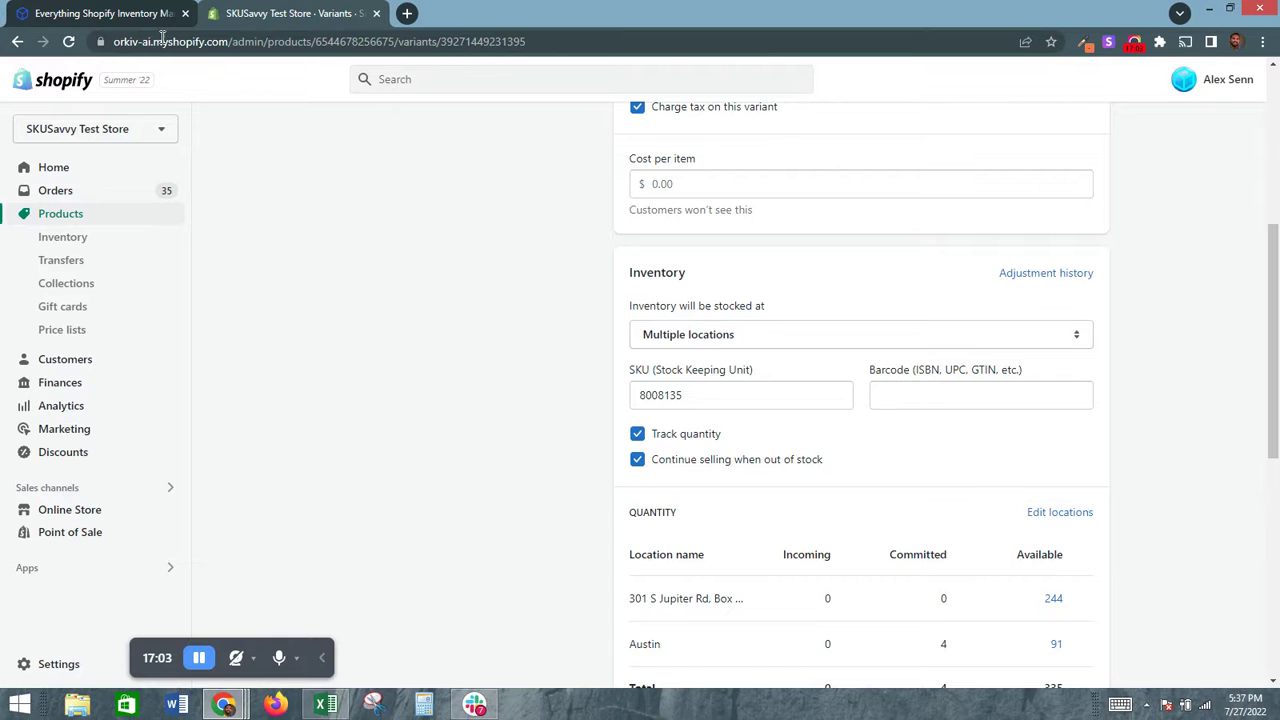
Return to the SKUSavvy guide and compare the numbered mobile app screens with the feature list beneath them.
{"action": "left_click", "coordinate": [105, 13]}
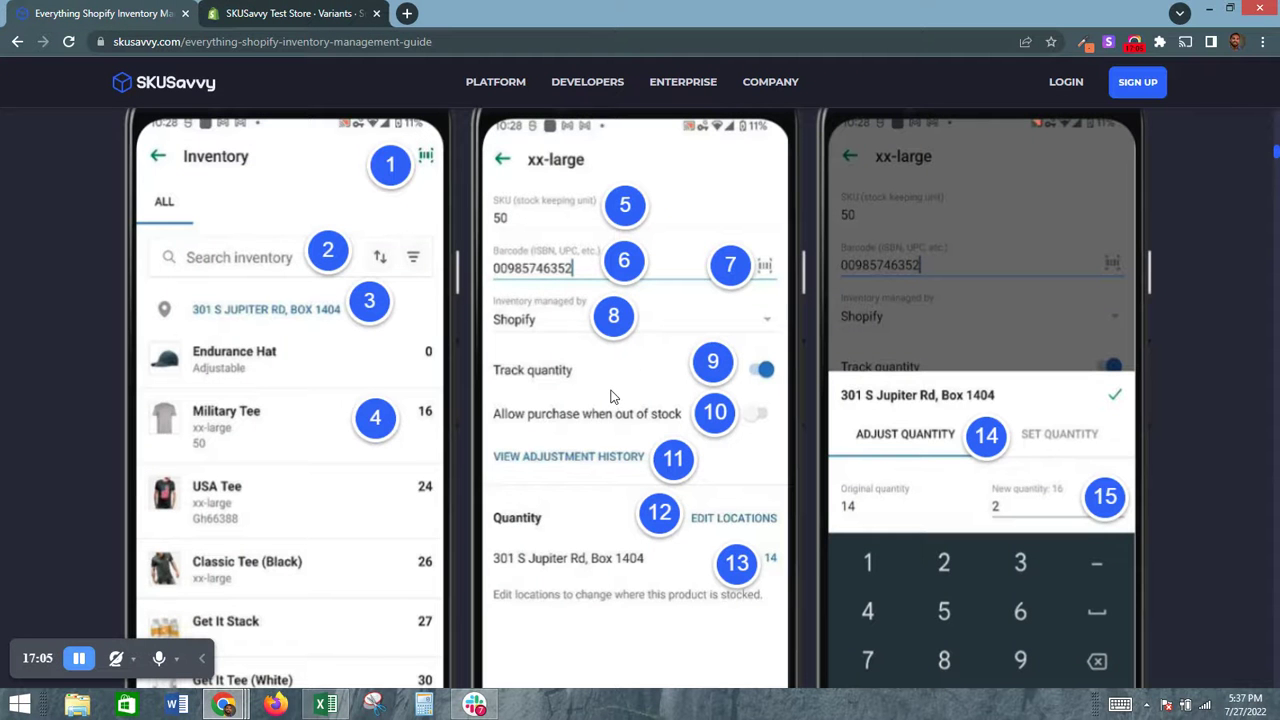
{"action": "scroll", "coordinate": [612, 398], "scroll_direction": "down", "scroll_amount": 1}
{"action": "scroll", "coordinate": [711, 465], "scroll_direction": "down", "scroll_amount": 6}
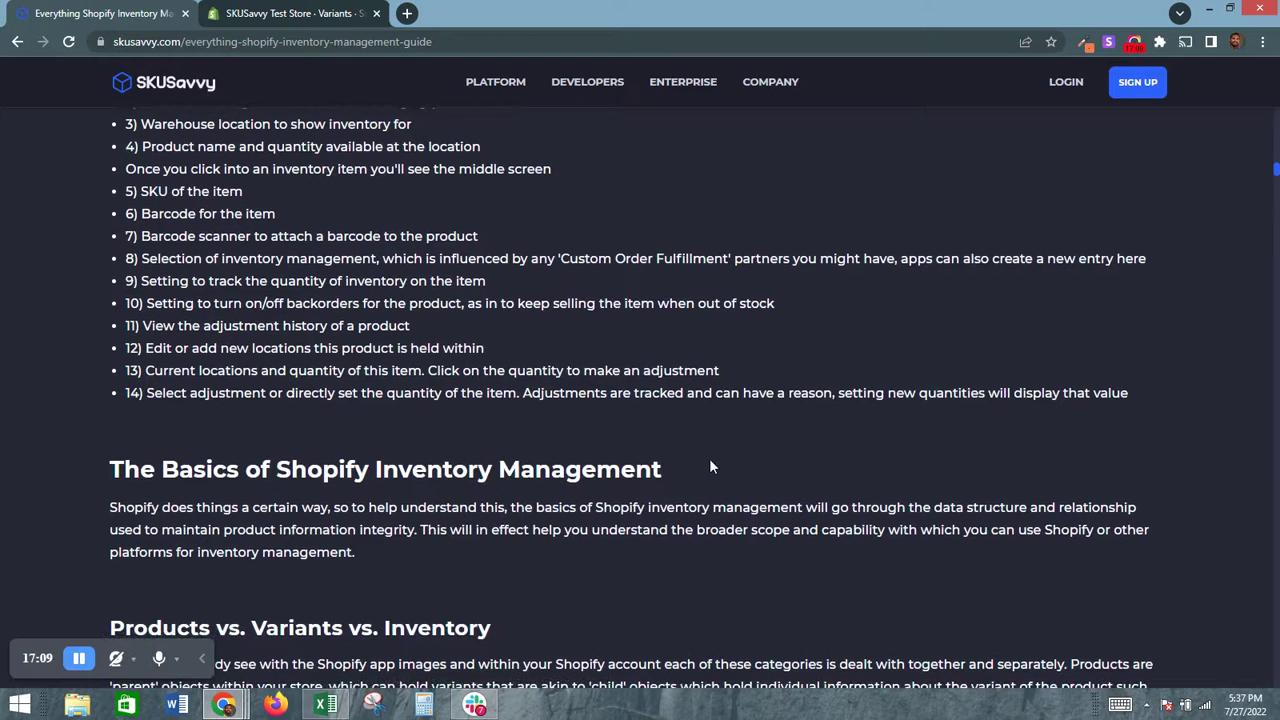
{"action": "scroll", "coordinate": [711, 466], "scroll_direction": "up", "scroll_amount": 3}
{"action": "scroll", "coordinate": [709, 458], "scroll_direction": "up", "scroll_amount": 4}
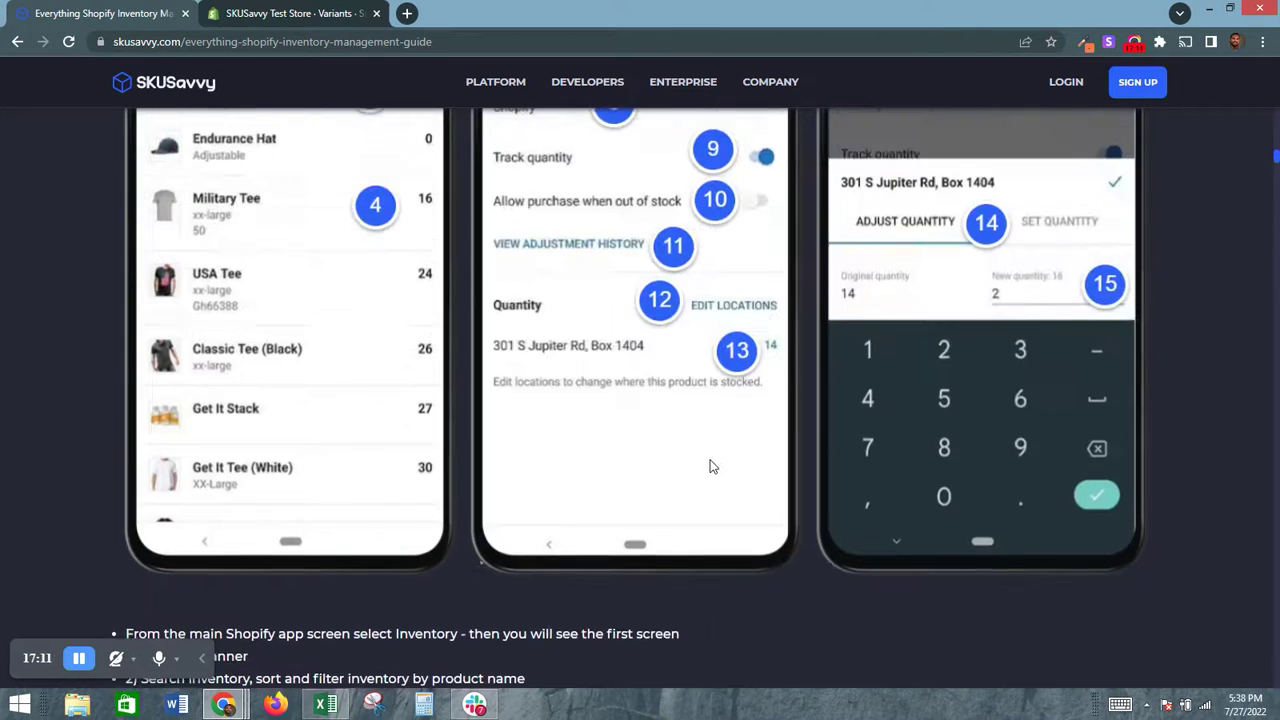
{"action": "scroll", "coordinate": [711, 467], "scroll_direction": "up", "scroll_amount": 1}
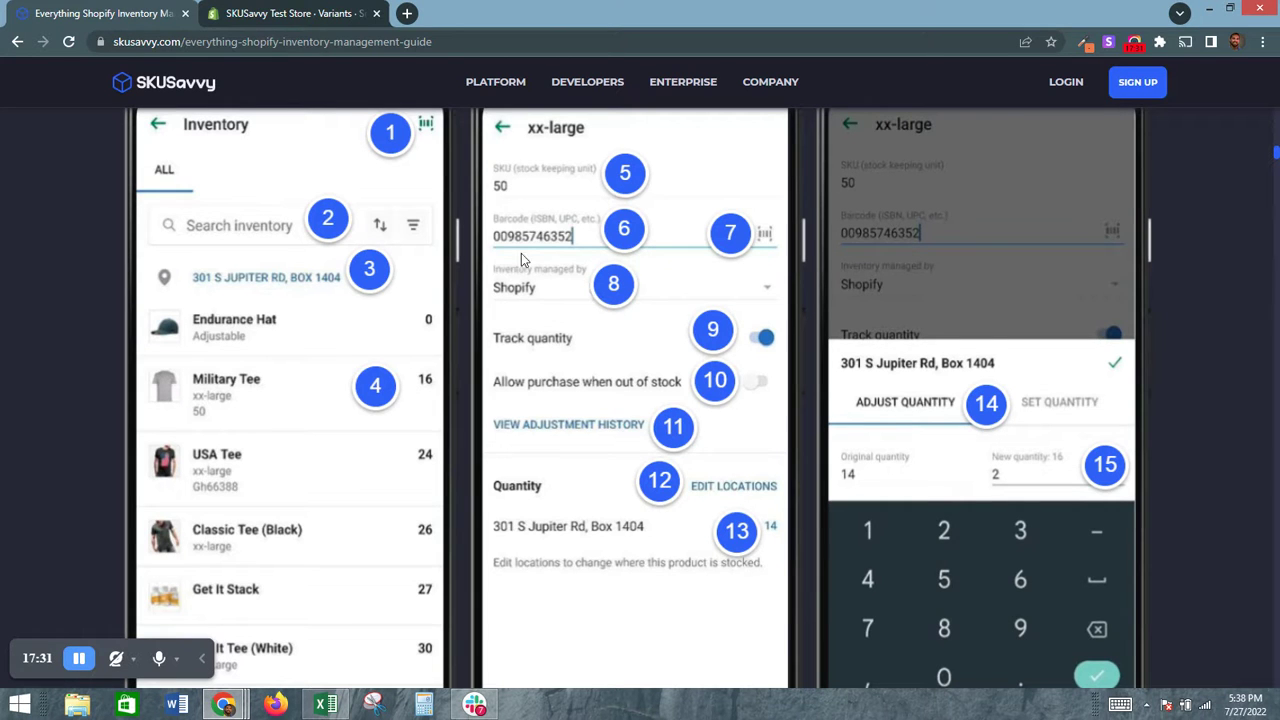
Switch to the Shopify admin, open the SKUSavvy to Austin transfer, and review its products, shipment details and timeline.
{"action": "left_click", "coordinate": [296, 13]}
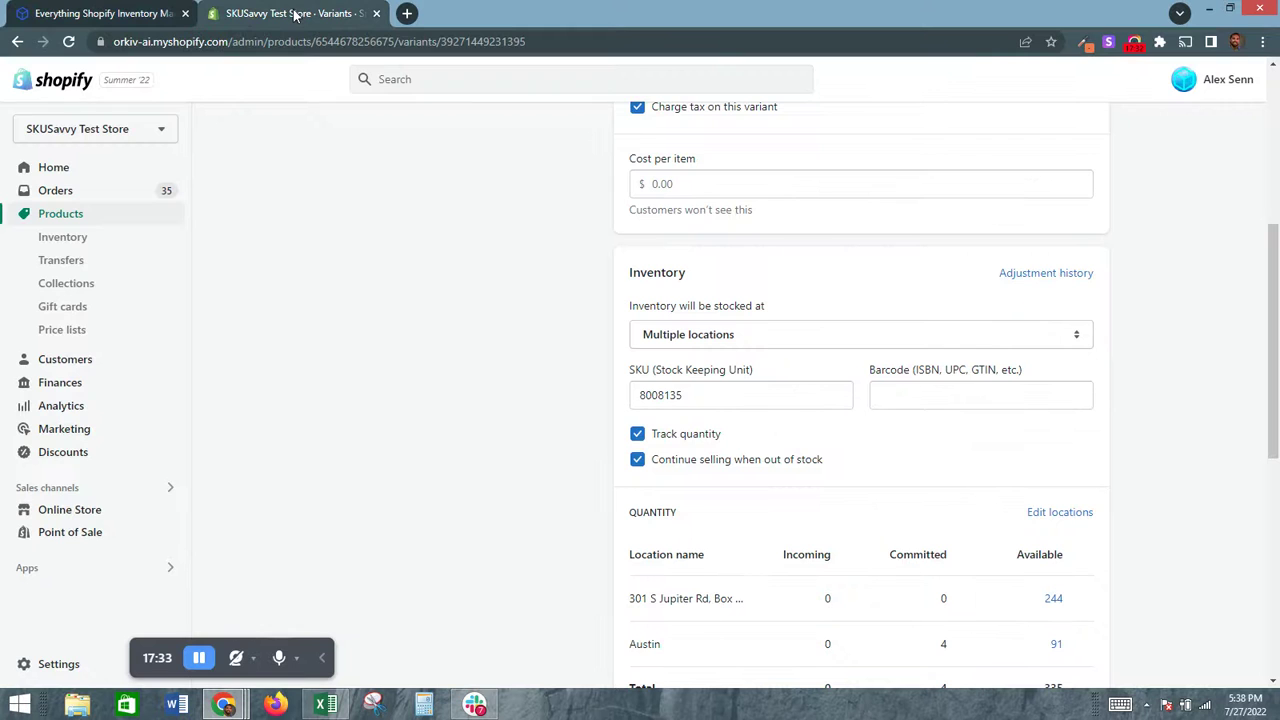
{"action": "left_click", "coordinate": [135, 266]}
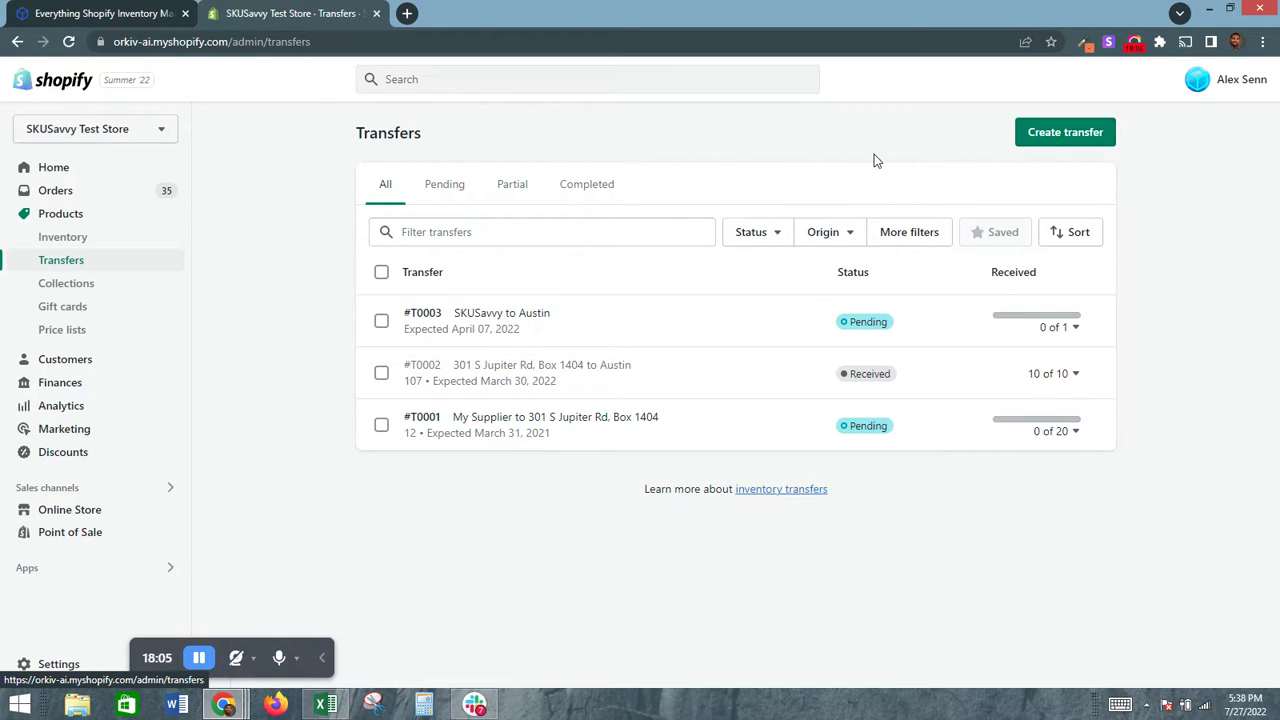
{"action": "left_click", "coordinate": [536, 326]}
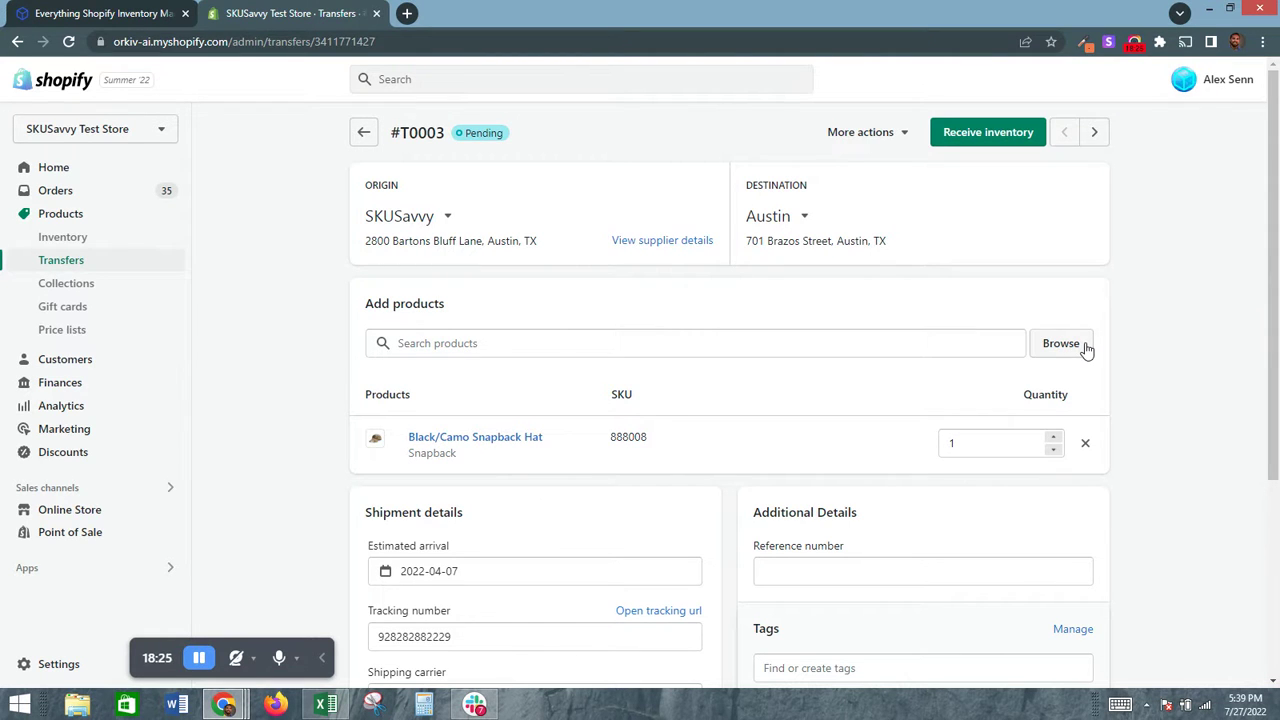
{"action": "scroll", "coordinate": [886, 451], "scroll_direction": "down", "scroll_amount": 2}
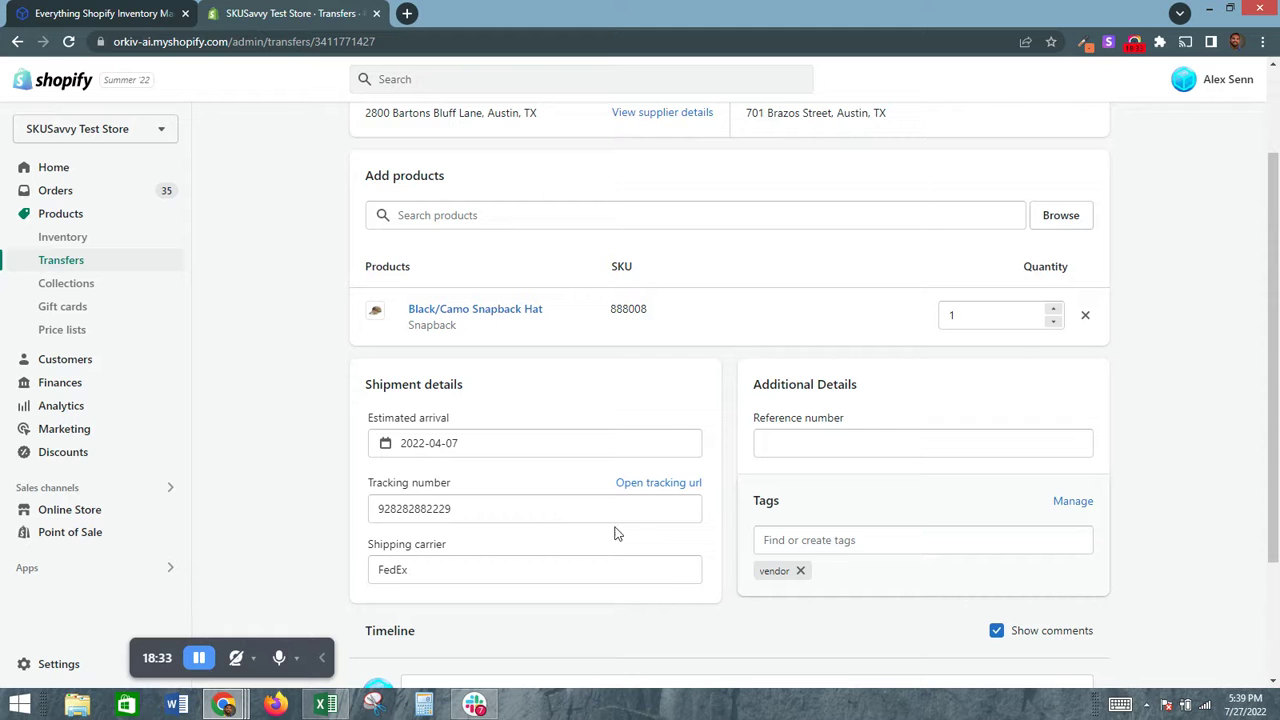
{"action": "scroll", "coordinate": [849, 548], "scroll_direction": "down", "scroll_amount": 2}
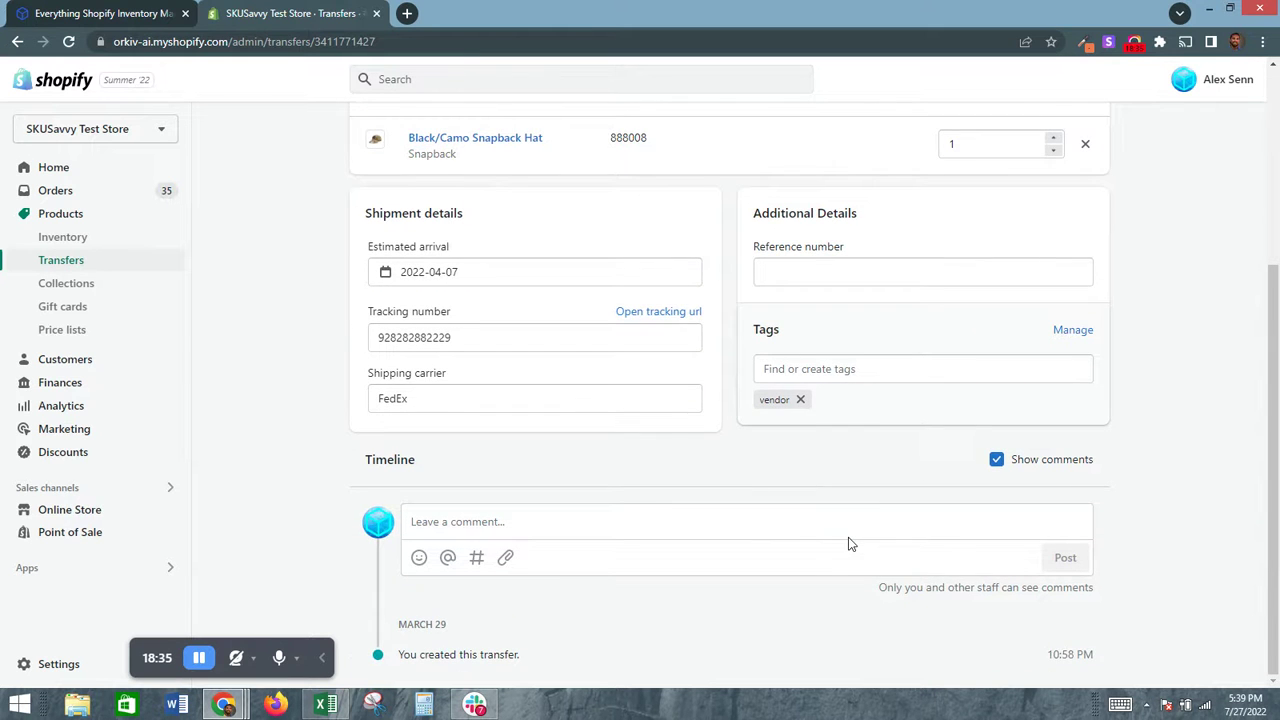
Receive the transfer's inventory, accepting 1 Black/Camo Snapback Hat.
{"action": "scroll", "coordinate": [773, 349], "scroll_direction": "up", "scroll_amount": 3}
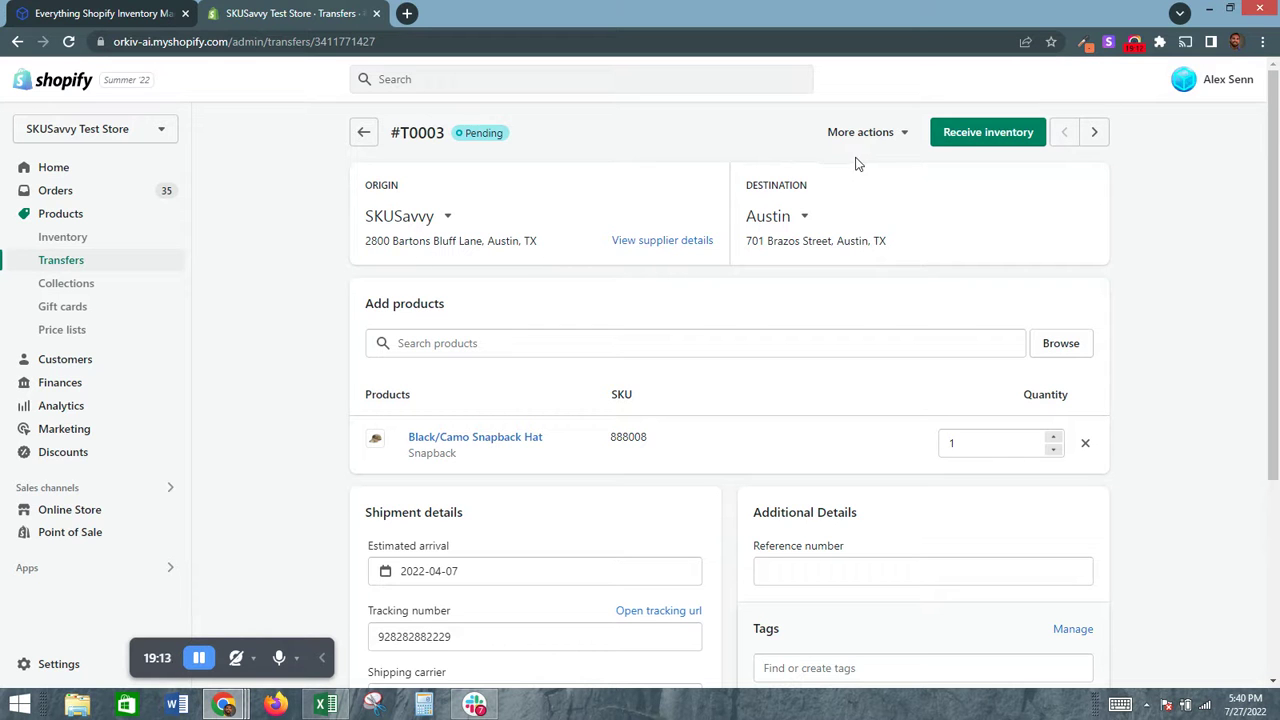
{"action": "left_click", "coordinate": [1000, 140]}
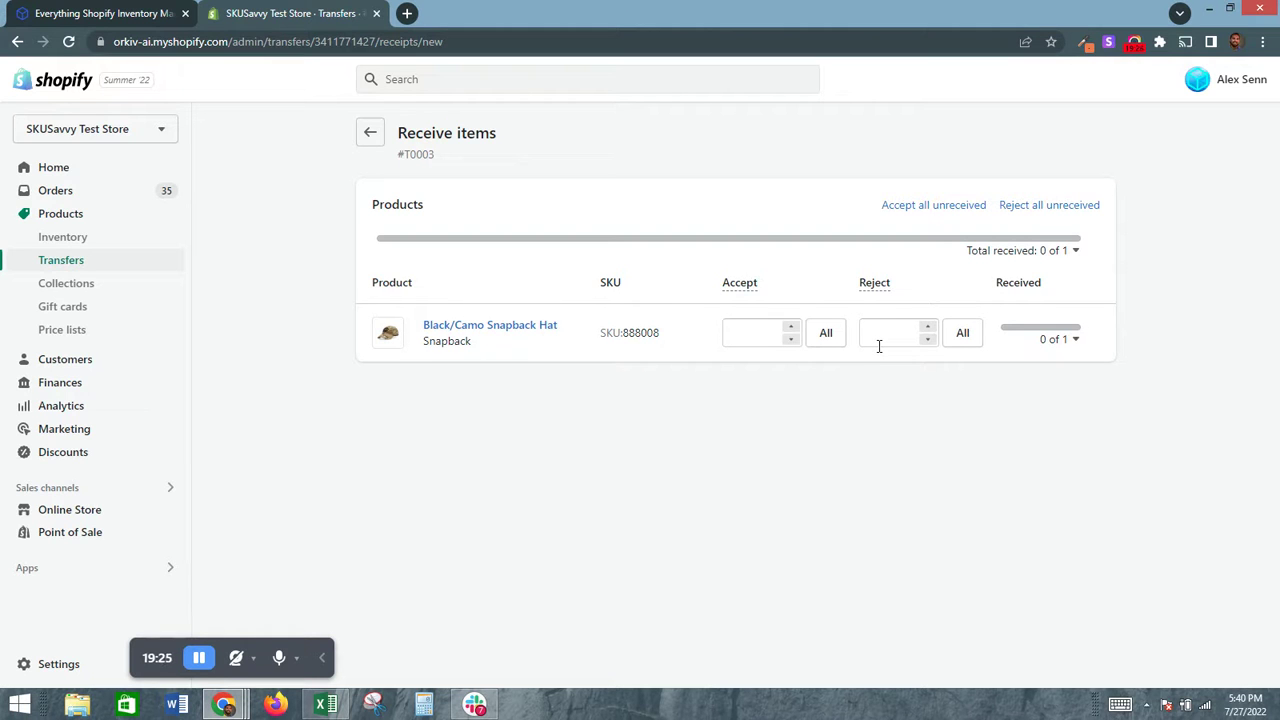
{"action": "left_click", "coordinate": [790, 327]}
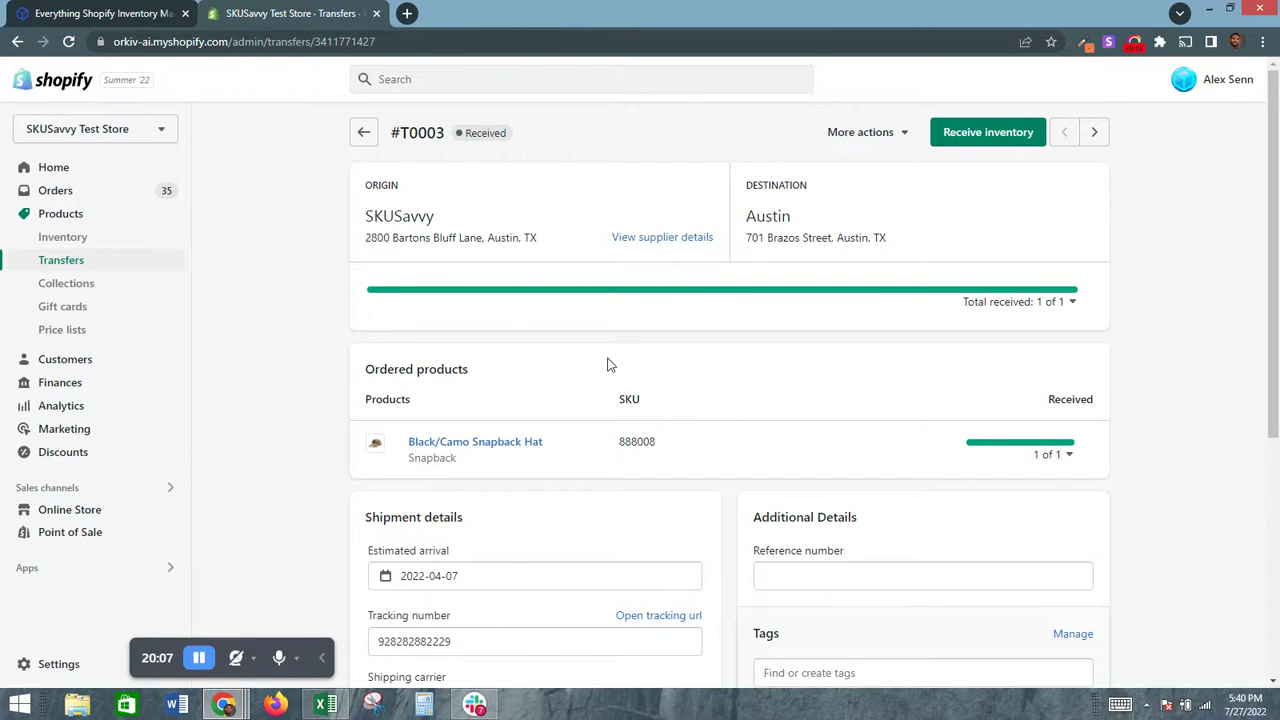
Switch back to the SKUSavvy guide and review the numbered mobile app feature list and its section introduction.
{"action": "left_click", "coordinate": [123, 17]}
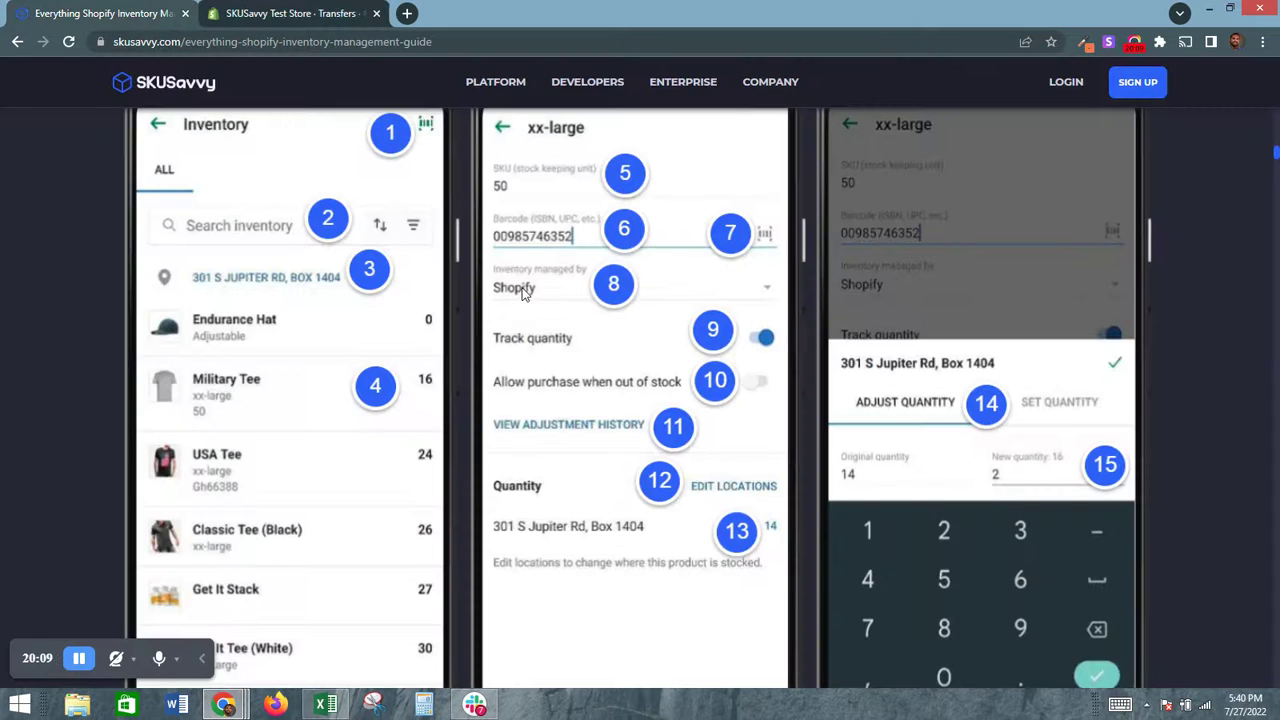
{"action": "scroll", "coordinate": [684, 468], "scroll_direction": "down", "scroll_amount": 2}
{"action": "scroll", "coordinate": [684, 468], "scroll_direction": "down", "scroll_amount": 5}
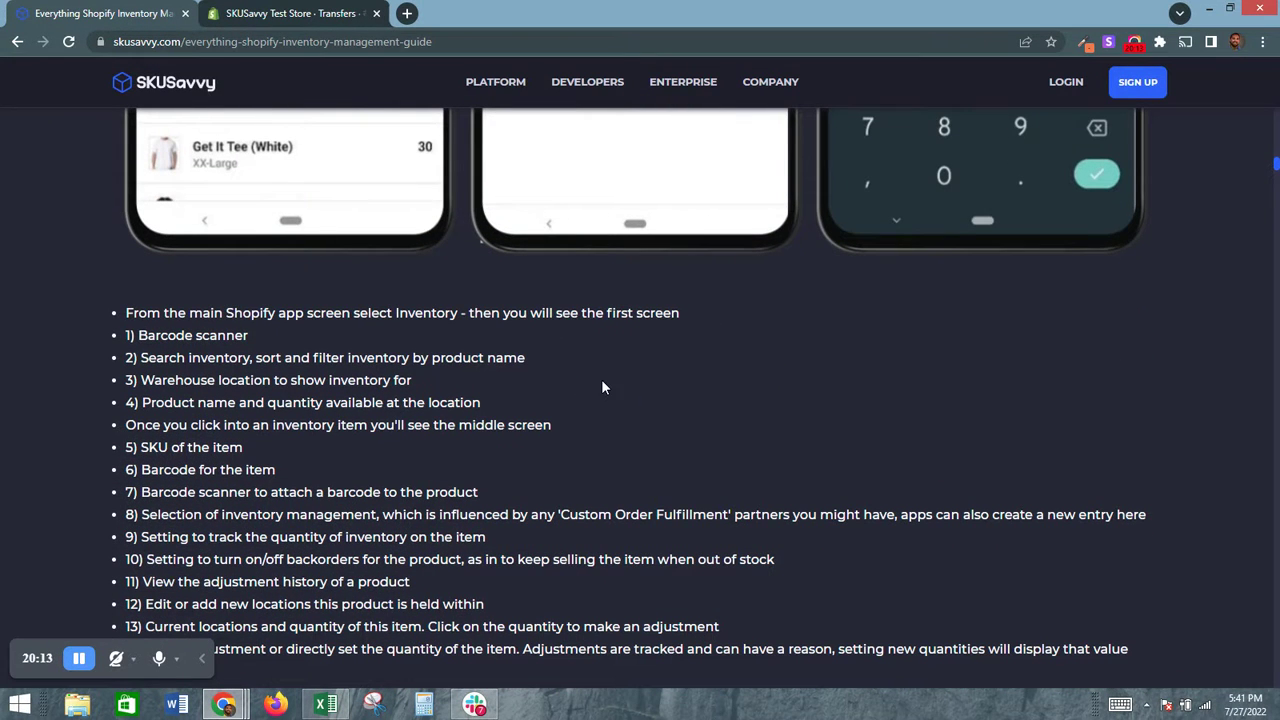
{"action": "scroll", "coordinate": [567, 392], "scroll_direction": "down", "scroll_amount": 1}
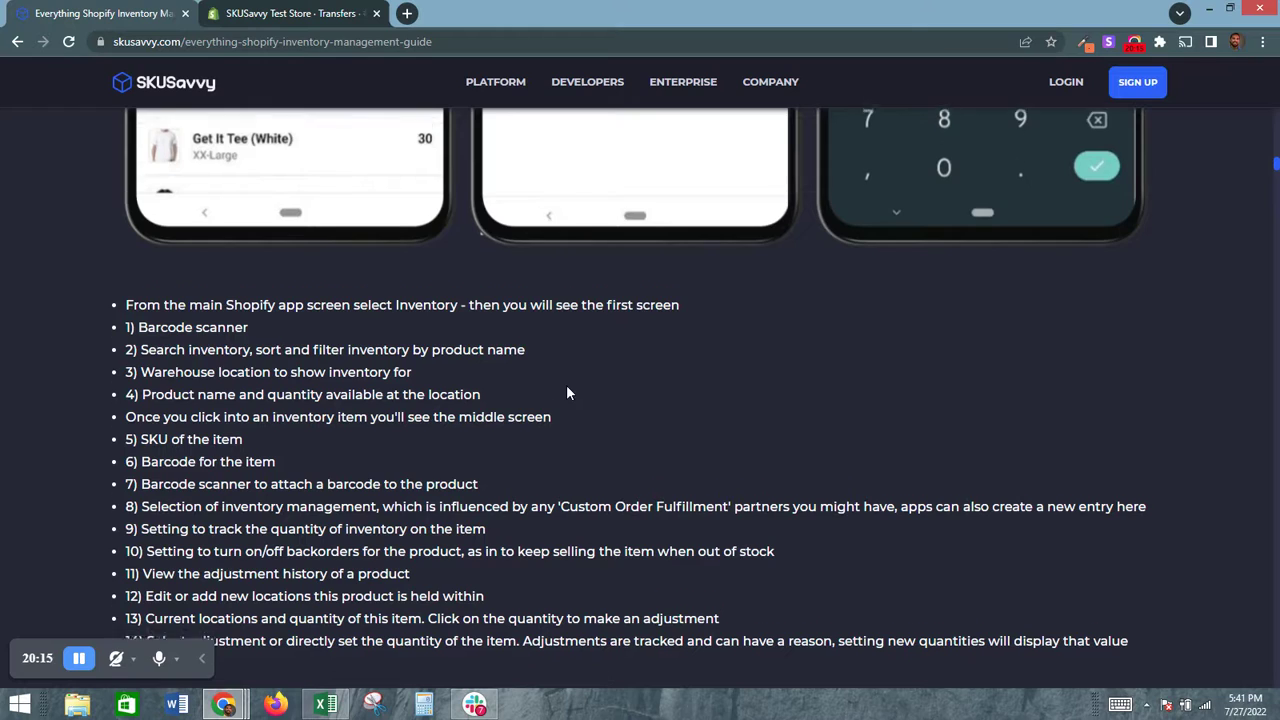
{"action": "scroll", "coordinate": [468, 351], "scroll_direction": "down", "scroll_amount": 2}
{"action": "scroll", "coordinate": [468, 351], "scroll_direction": "down", "scroll_amount": 1}
{"action": "scroll", "coordinate": [694, 210], "scroll_direction": "up", "scroll_amount": 5}
{"action": "scroll", "coordinate": [693, 208], "scroll_direction": "up", "scroll_amount": 6}
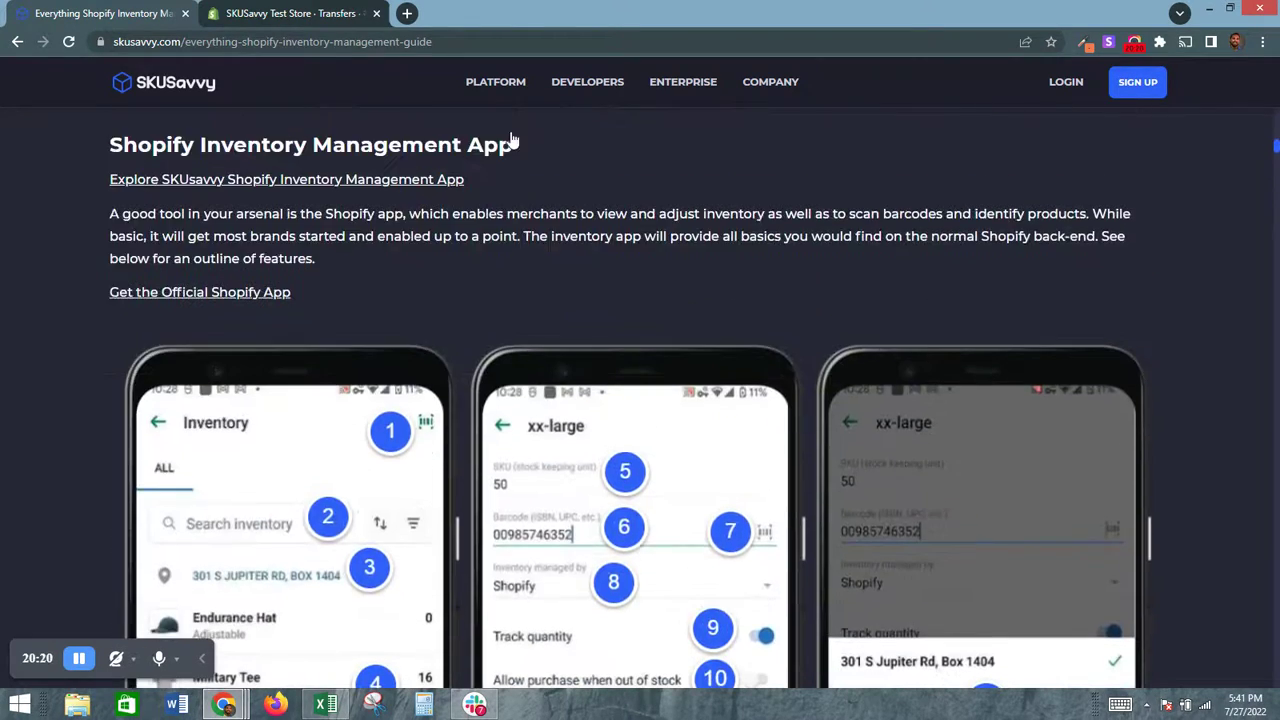
Skim the guide's product and variant information flow and its locations section, down to Local Pickup & Delivery.
{"action": "mouse_move", "coordinate": [495, 81]}
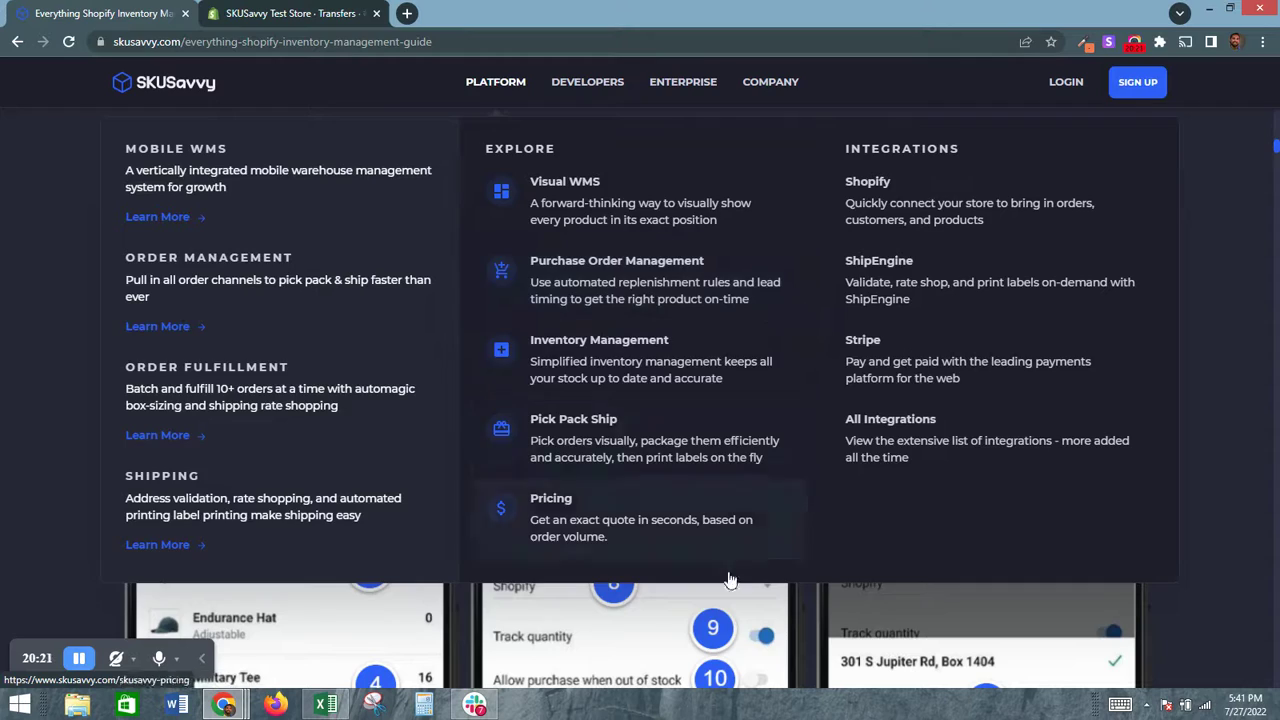
{"action": "scroll", "coordinate": [670, 484], "scroll_direction": "down", "scroll_amount": 3}
{"action": "scroll", "coordinate": [670, 484], "scroll_direction": "down", "scroll_amount": 8}
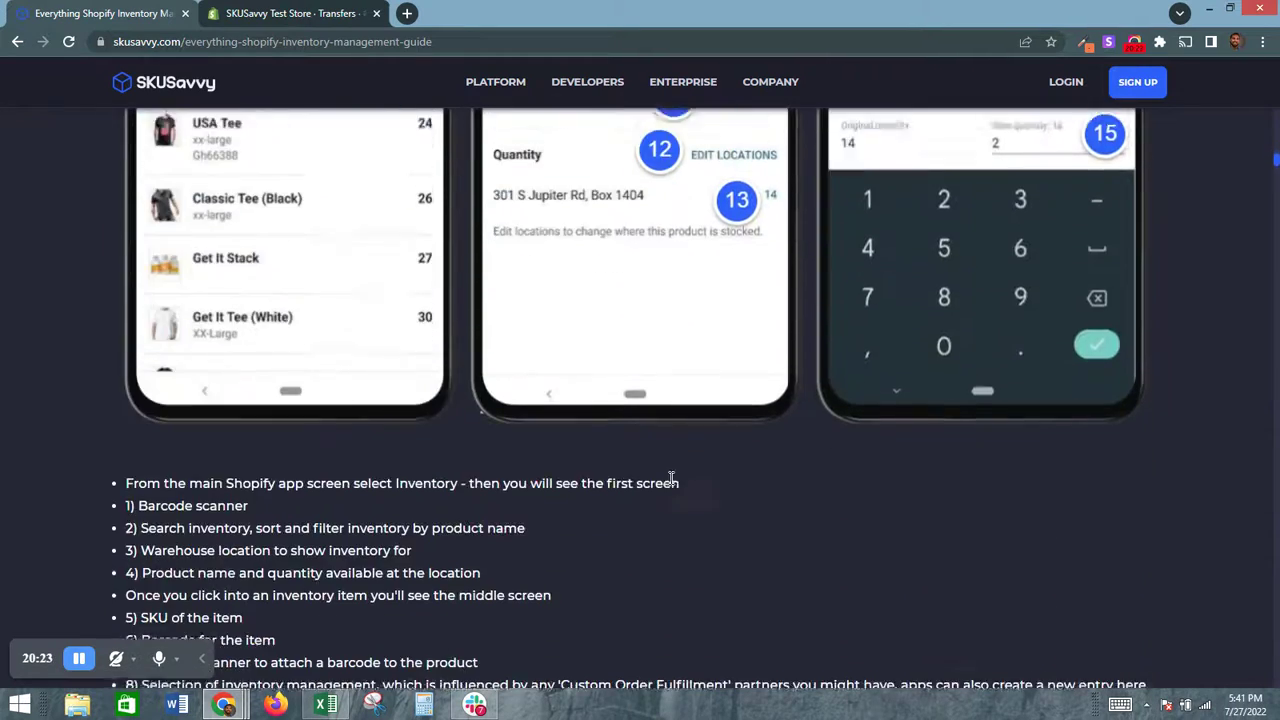
{"action": "scroll", "coordinate": [671, 478], "scroll_direction": "down", "scroll_amount": 3}
{"action": "scroll", "coordinate": [671, 478], "scroll_direction": "down", "scroll_amount": 14}
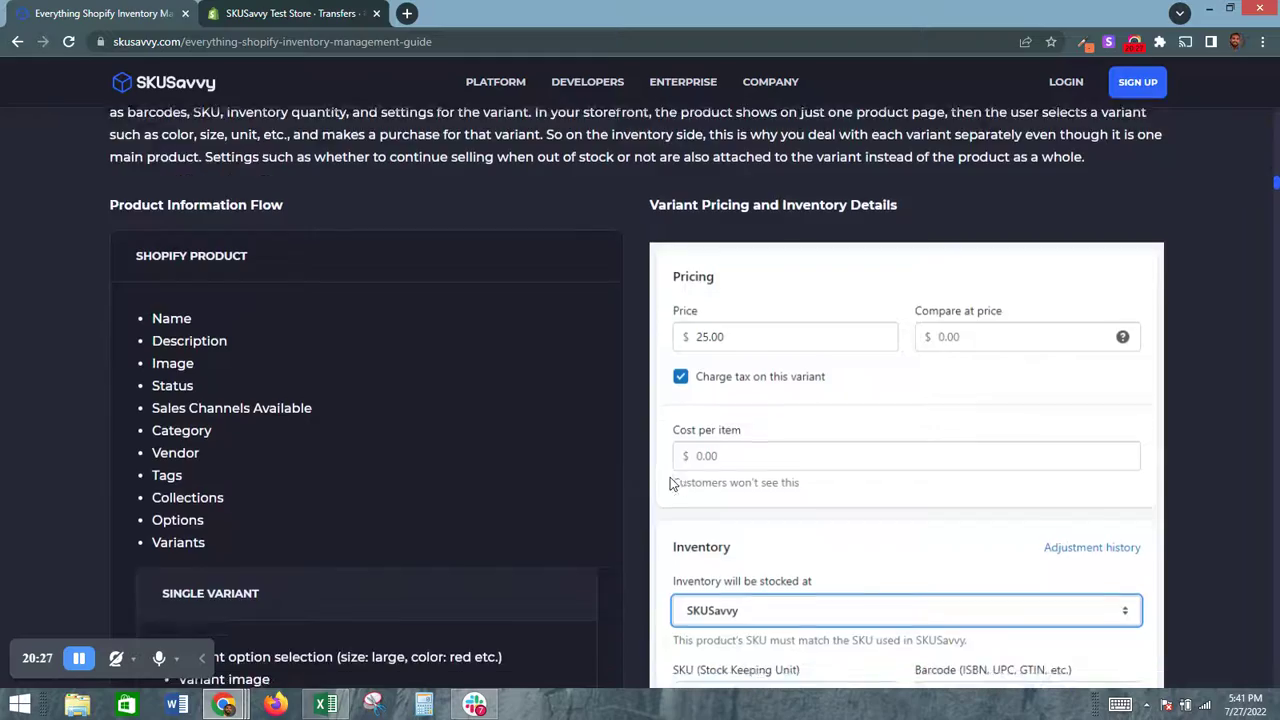
{"action": "scroll", "coordinate": [670, 484], "scroll_direction": "down", "scroll_amount": 7}
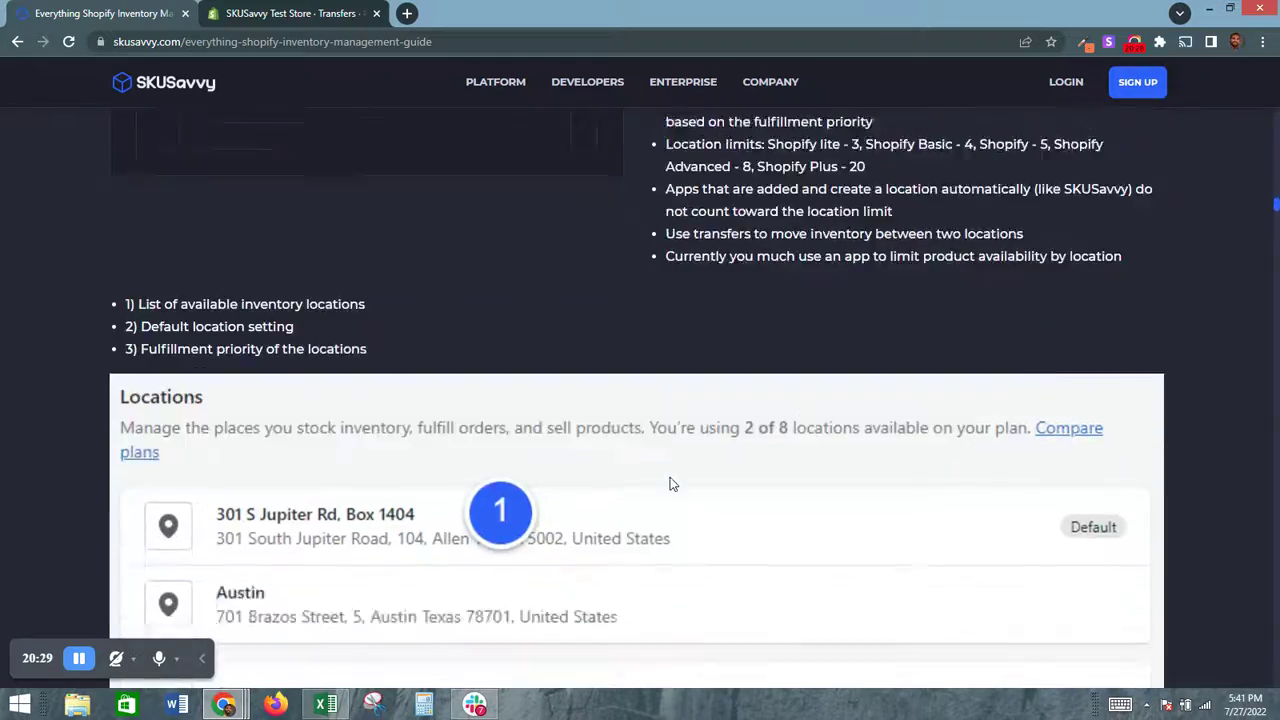
{"action": "scroll", "coordinate": [670, 478], "scroll_direction": "down", "scroll_amount": 3}
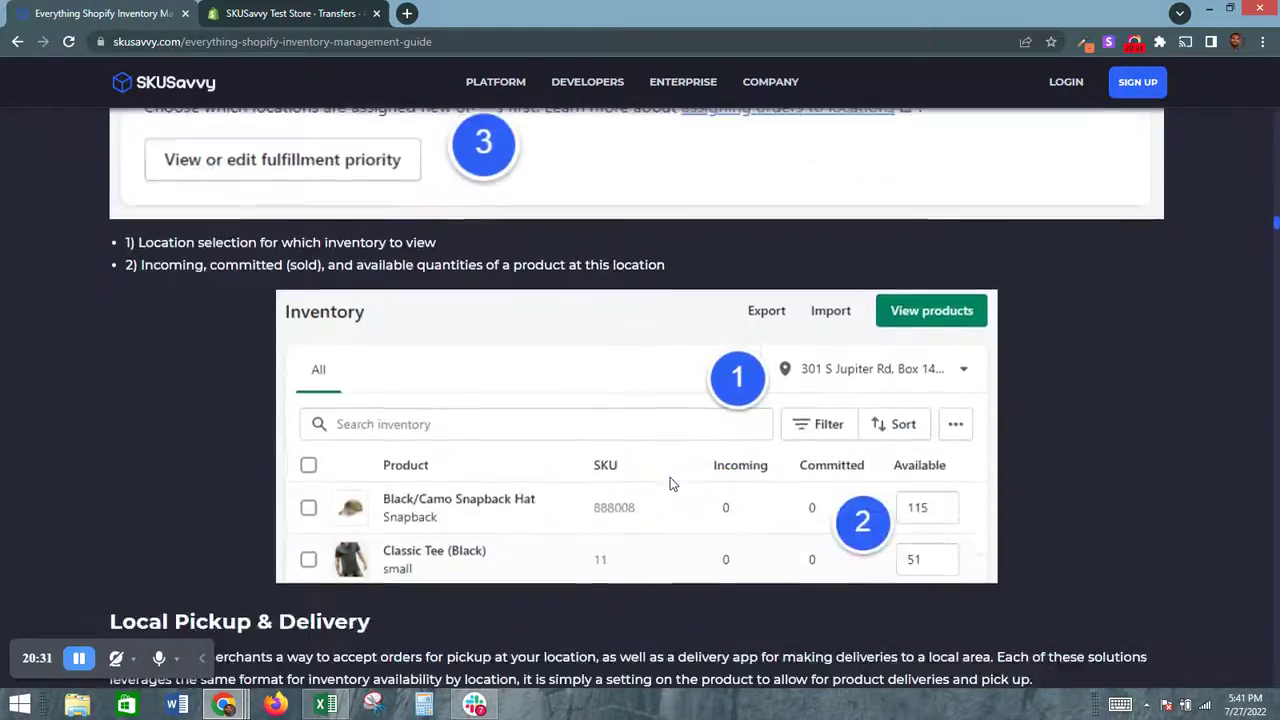
Go back through the guide to the lists of what Shopify inventory management does and doesn't do.
{"action": "scroll", "coordinate": [670, 478], "scroll_direction": "up", "scroll_amount": 7}
{"action": "scroll", "coordinate": [670, 478], "scroll_direction": "down", "scroll_amount": 15}
{"action": "scroll", "coordinate": [670, 478], "scroll_direction": "up", "scroll_amount": 20}
{"action": "scroll", "coordinate": [670, 479], "scroll_direction": "up", "scroll_amount": 16}
{"action": "scroll", "coordinate": [672, 460], "scroll_direction": "down", "scroll_amount": 16}
{"action": "scroll", "coordinate": [673, 444], "scroll_direction": "down", "scroll_amount": 3}
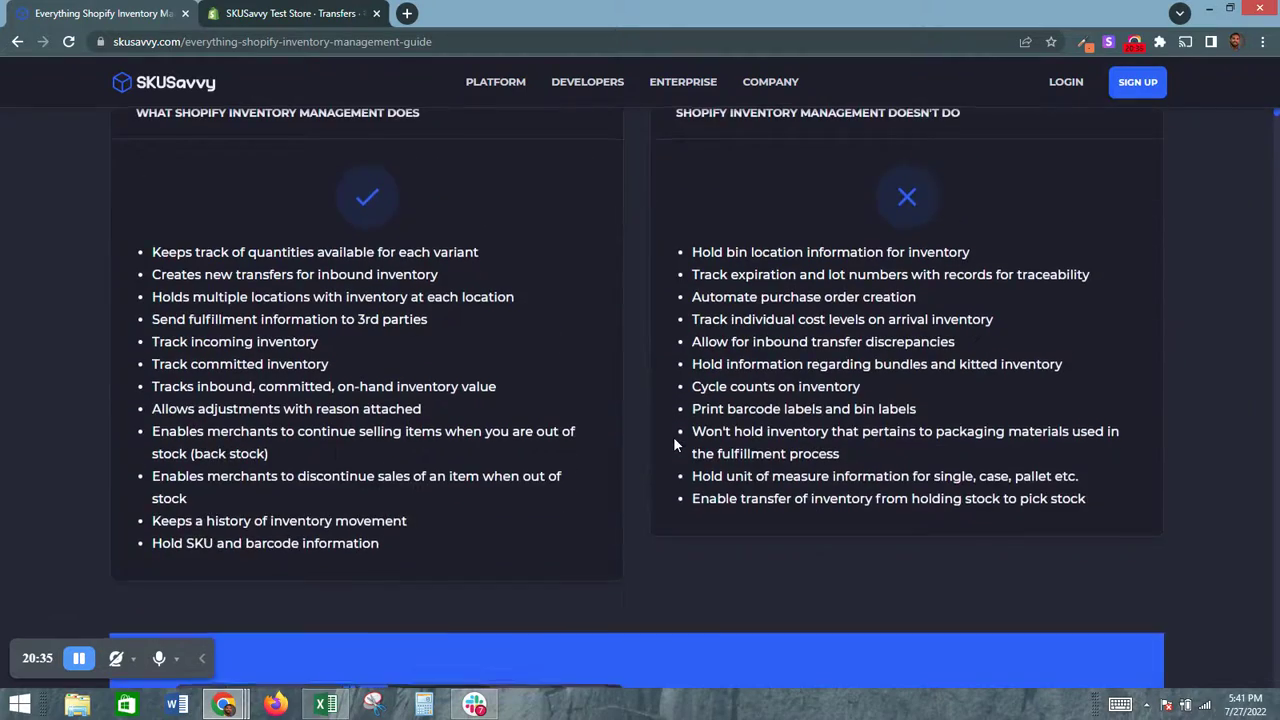
{"action": "scroll", "coordinate": [673, 444], "scroll_direction": "up", "scroll_amount": 1}
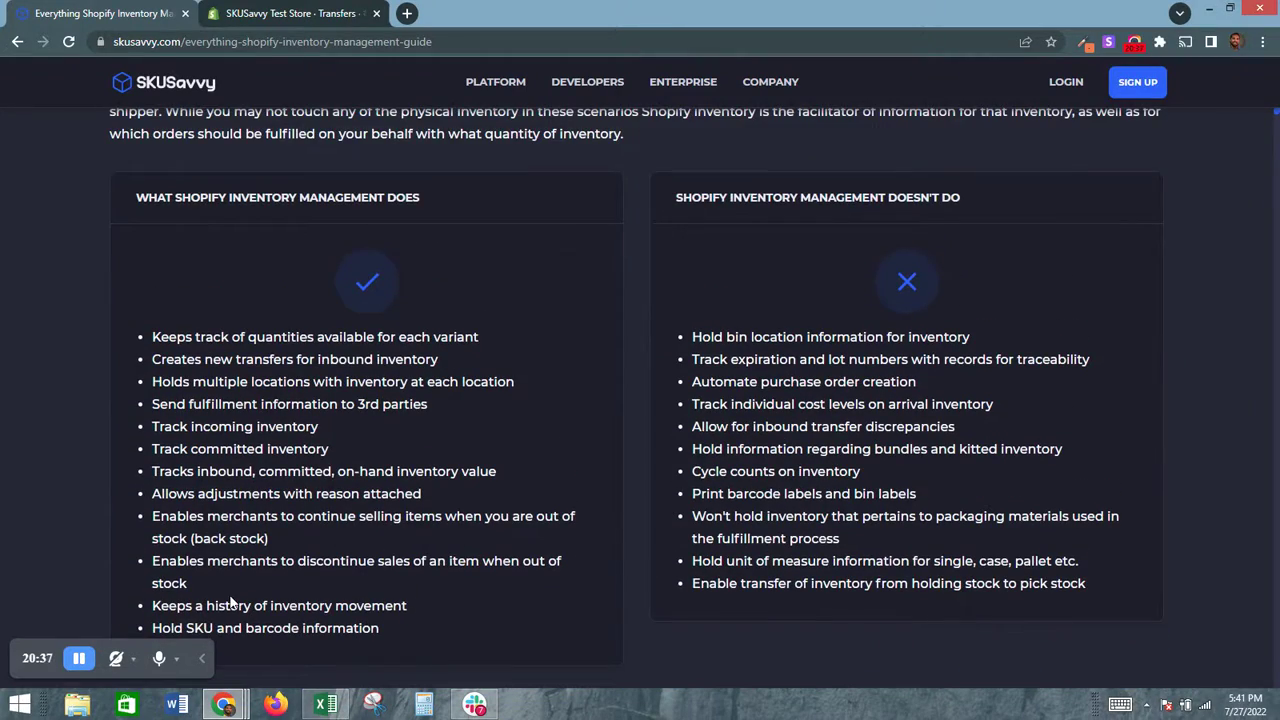
{"action": "scroll", "coordinate": [225, 590], "scroll_direction": "down", "scroll_amount": 1}
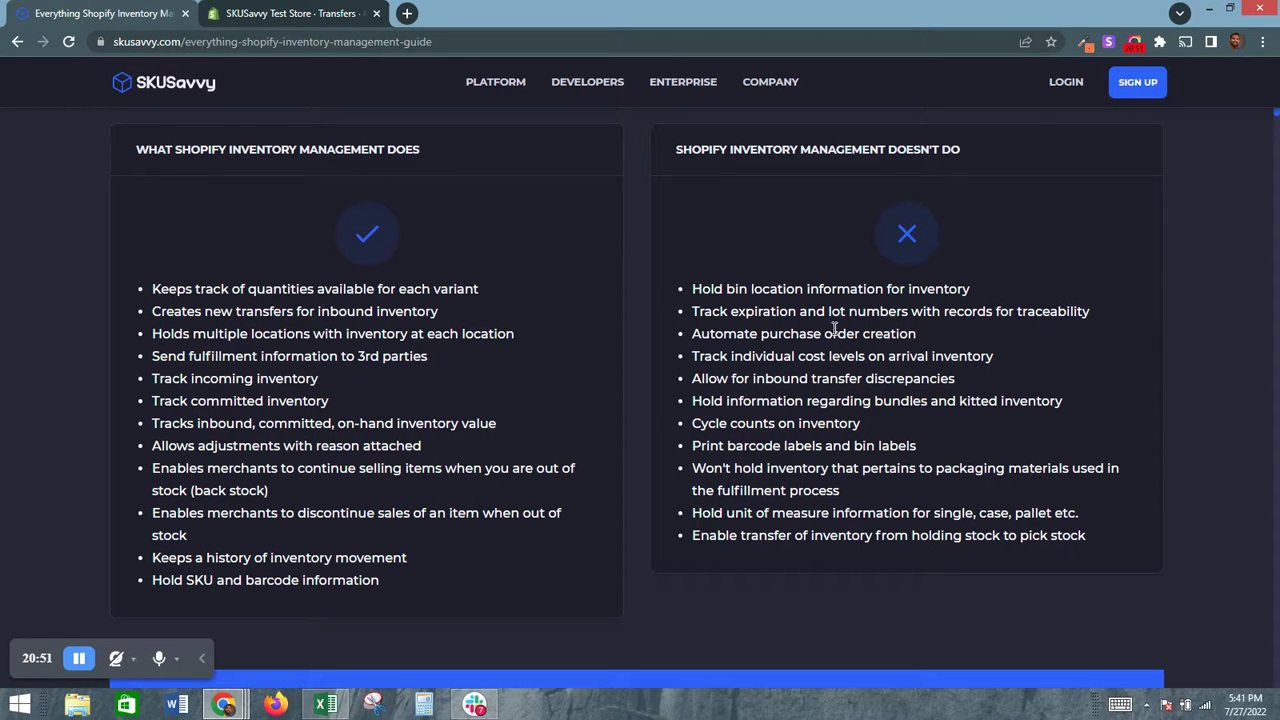
Highlight the bin location and expiration and lot limits in the doesn't-do list, and return to the guide's What is Shopify Inventory Management? section.
{"action": "left_click_drag", "start_coordinate": [697, 288], "coordinate": [804, 289]}
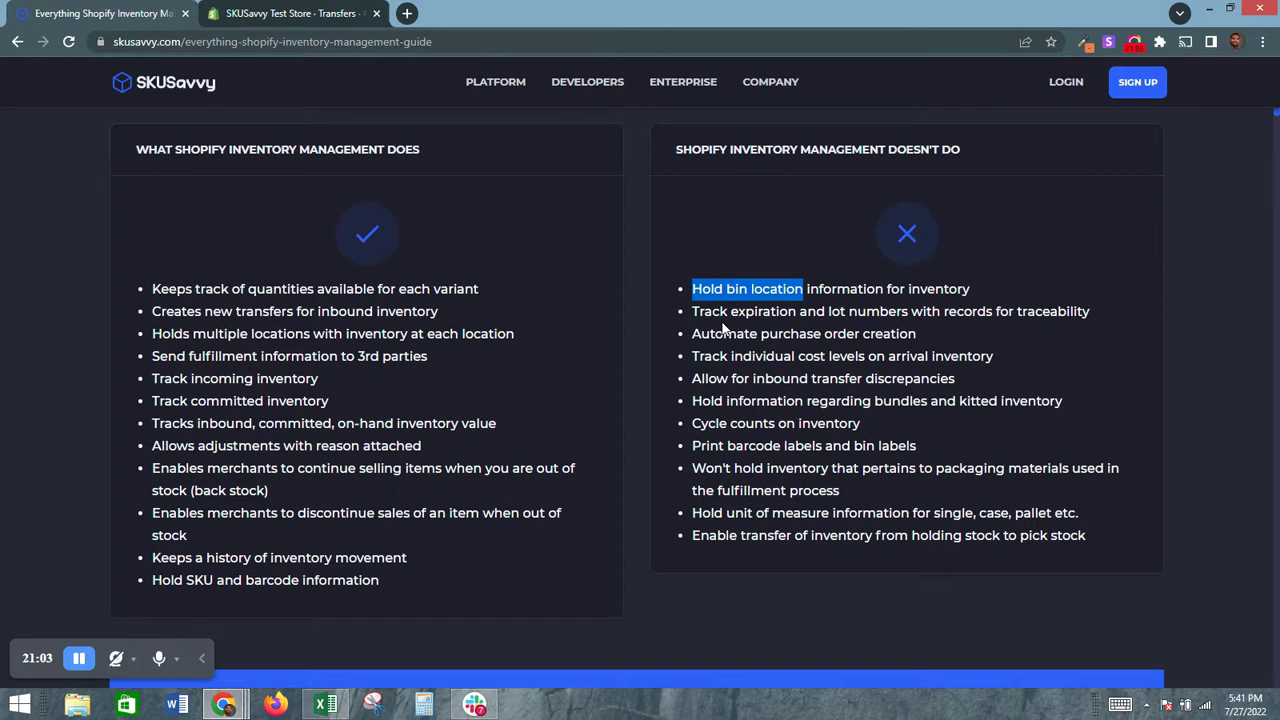
{"action": "left_click_drag", "start_coordinate": [696, 311], "coordinate": [845, 318]}
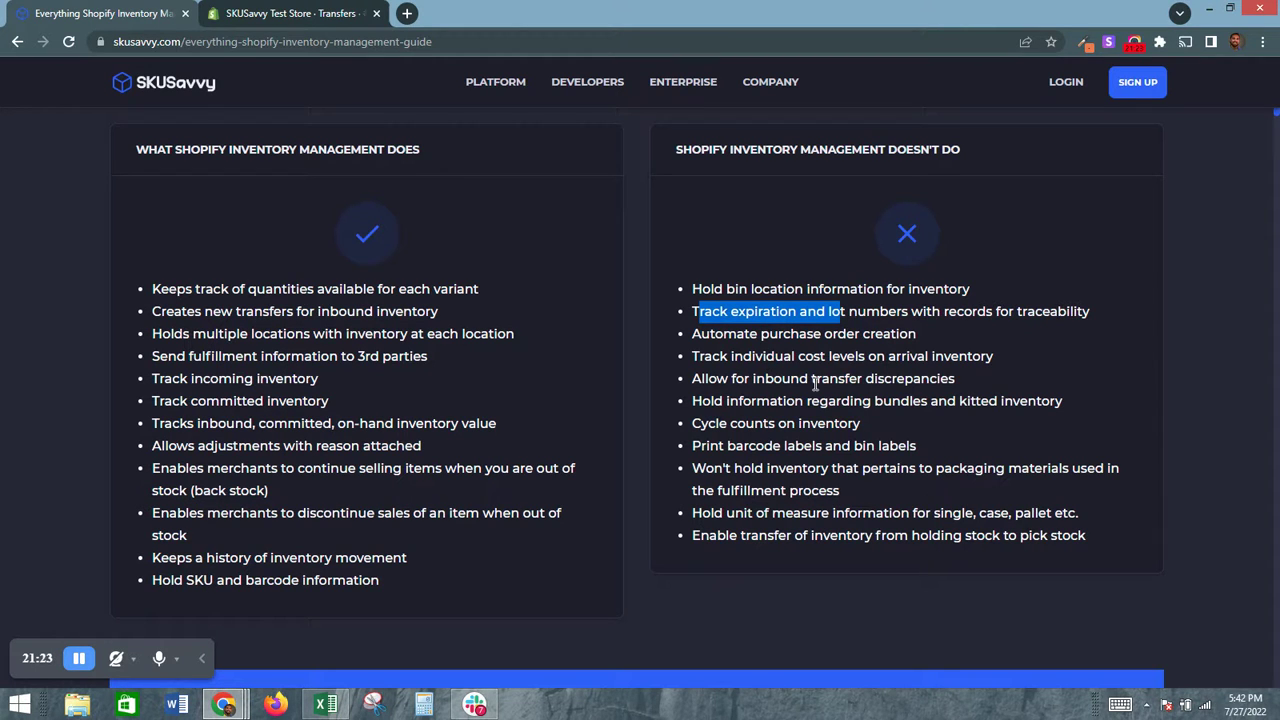
{"action": "left_click", "coordinate": [326, 14]}
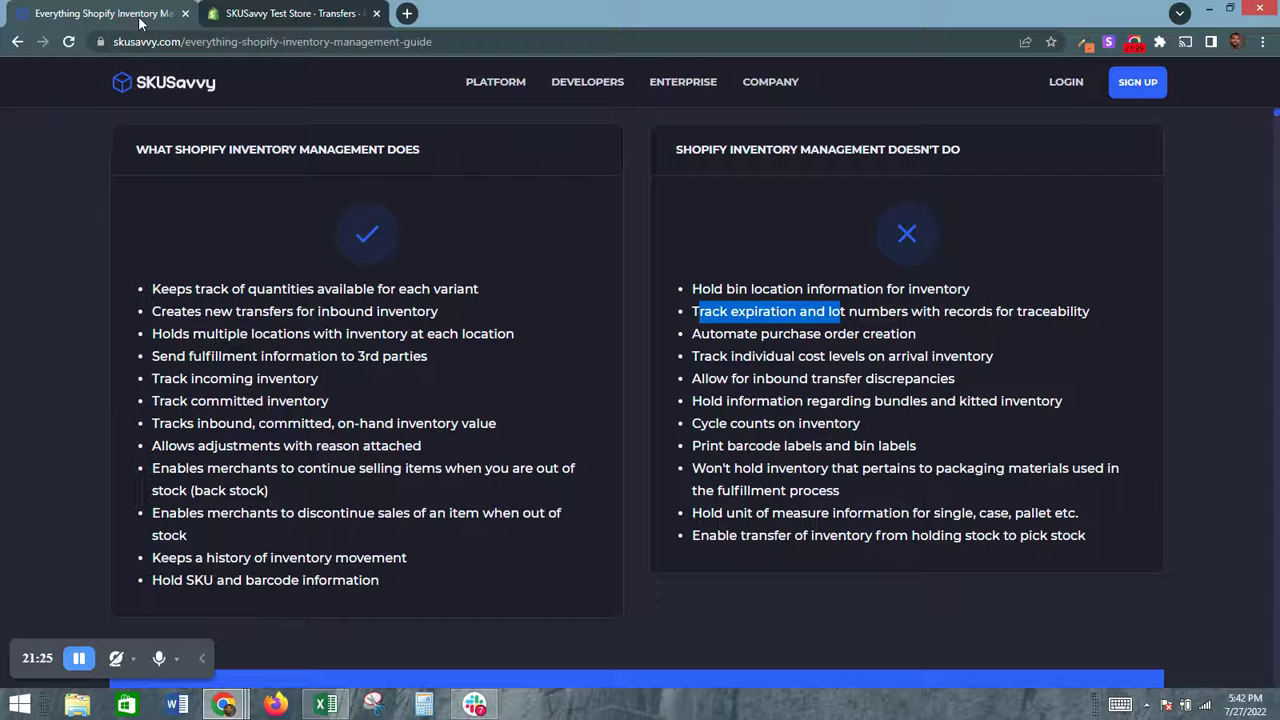
{"action": "left_click", "coordinate": [143, 16]}
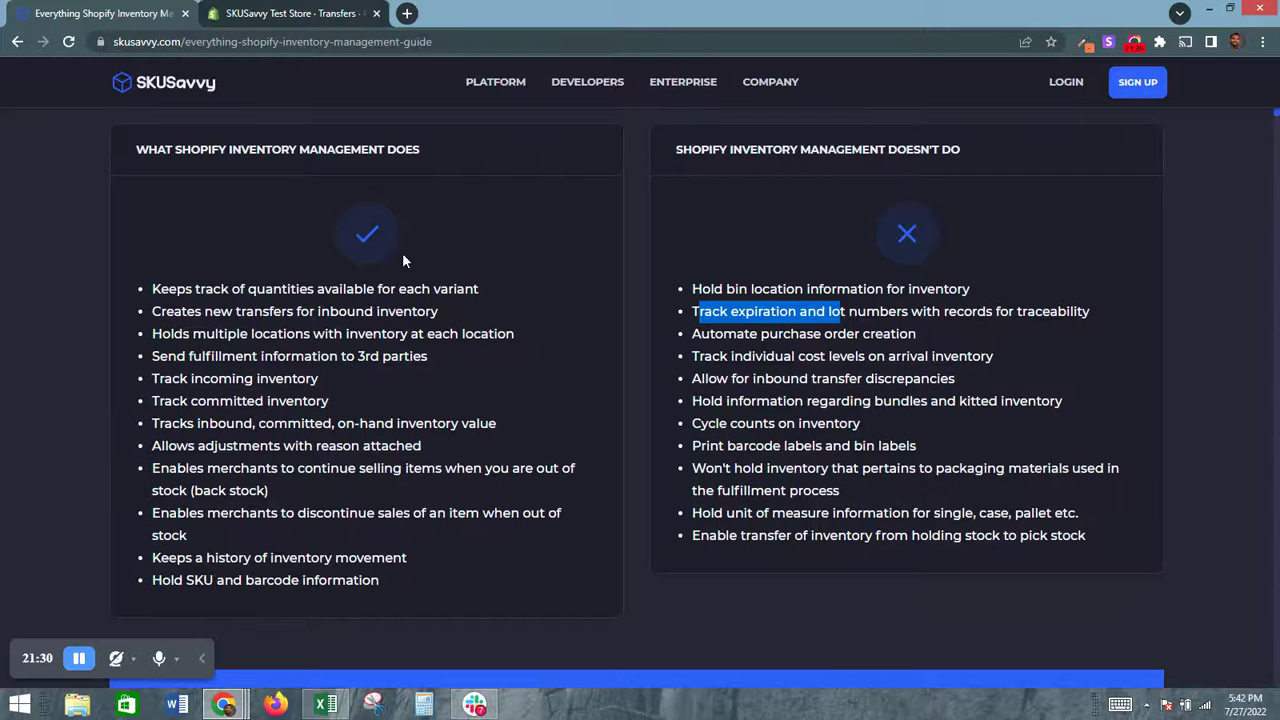
{"action": "left_click", "coordinate": [764, 378]}
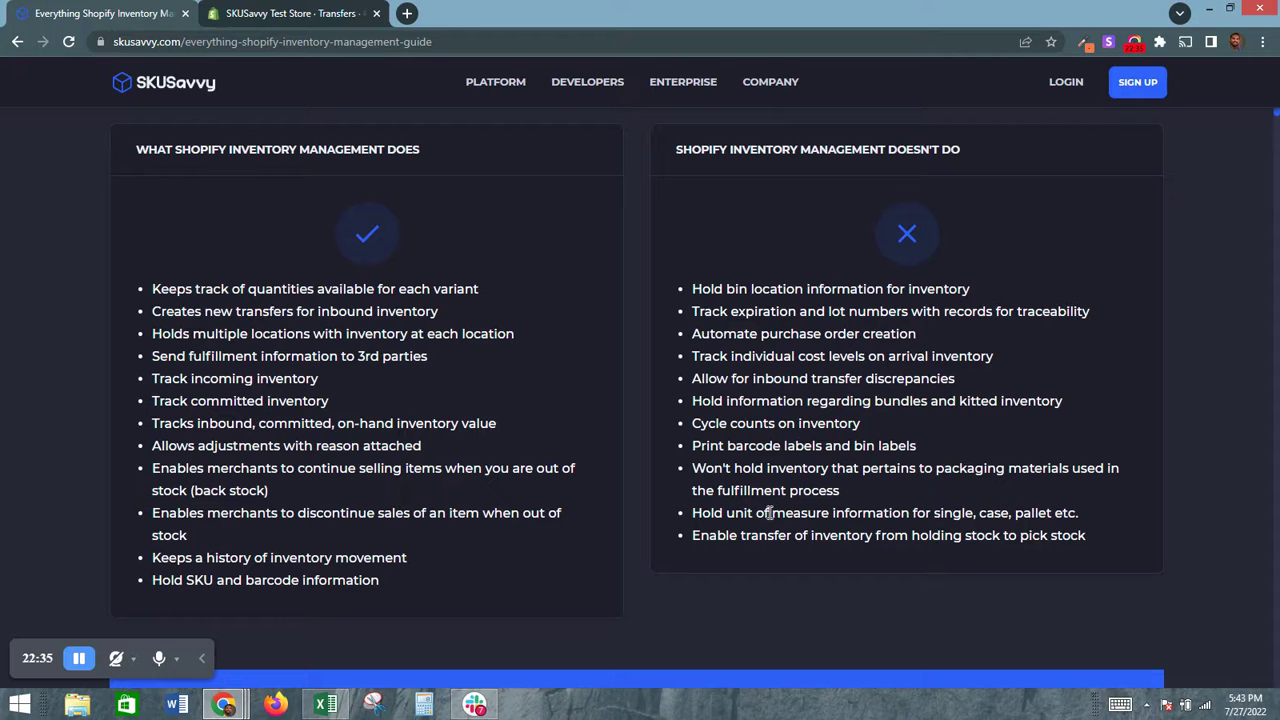
{"action": "left_click_drag", "start_coordinate": [694, 515], "coordinate": [698, 515]}
{"action": "scroll", "coordinate": [620, 341], "scroll_direction": "up", "scroll_amount": 20}
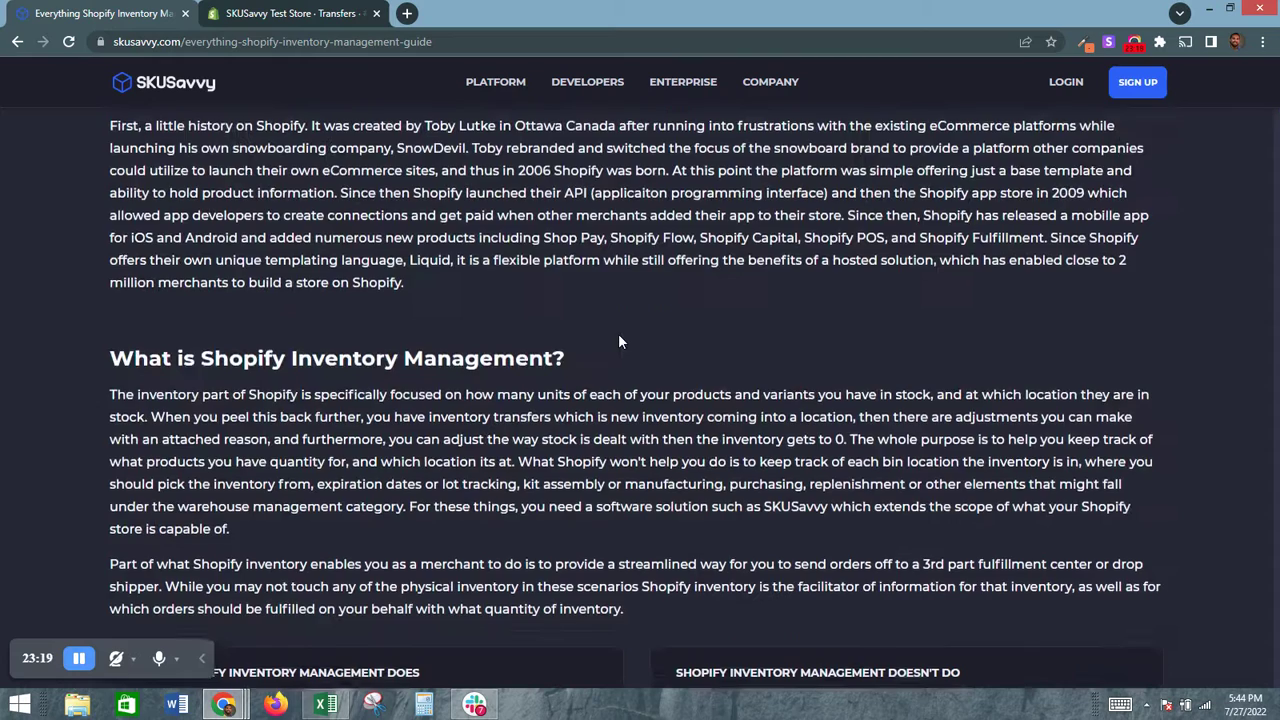